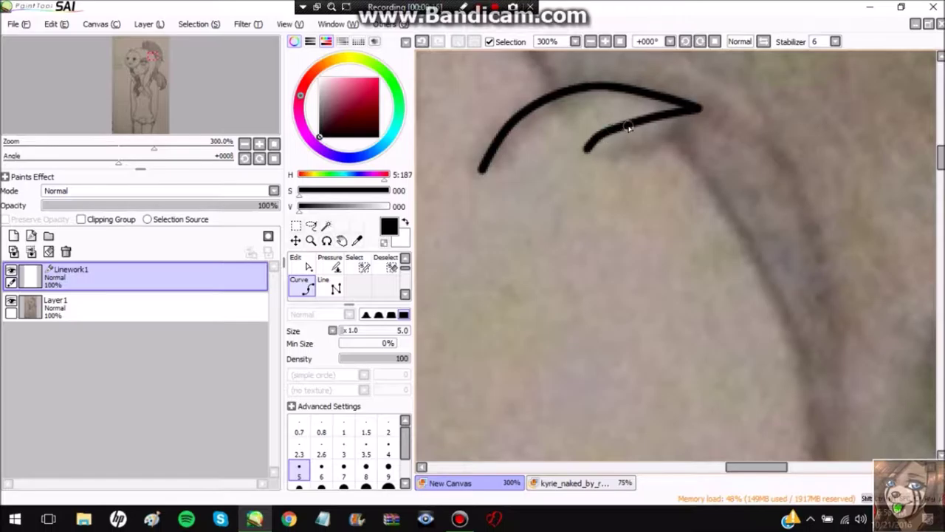
Trace the long outer edge of the front hair strand in black, from the crown tuft down to its pointed tip
drag(648, 136, 682, 222)
scroll(664, 378, down, 3)
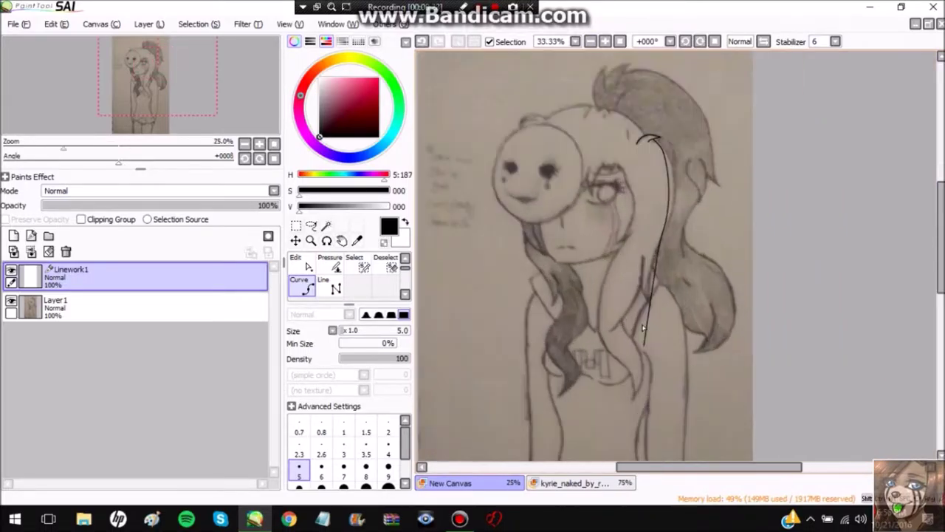
scroll(681, 226, up, 5)
scroll(642, 147, down, 3)
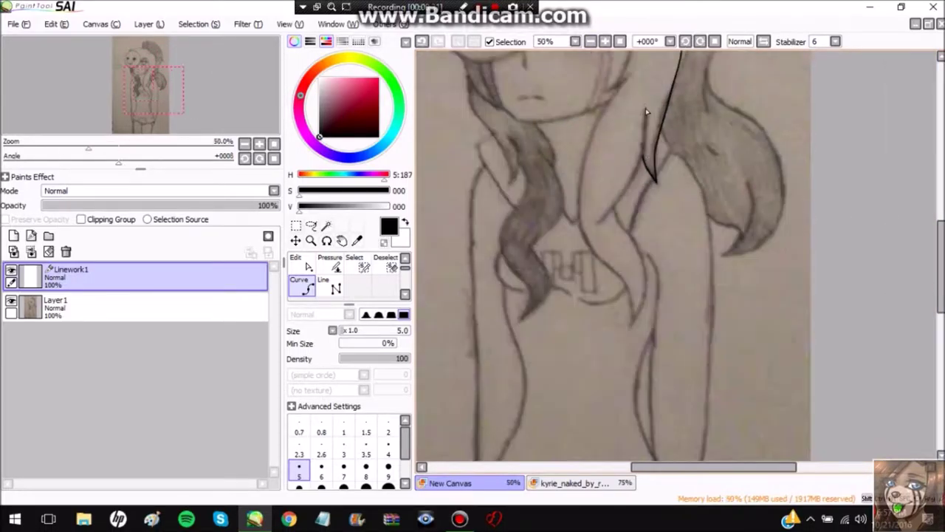
Trace the lower curl of the front hair strand over the chest, drawing both sides down to its point
scroll(597, 226, up, 4)
scroll(584, 221, up, 2)
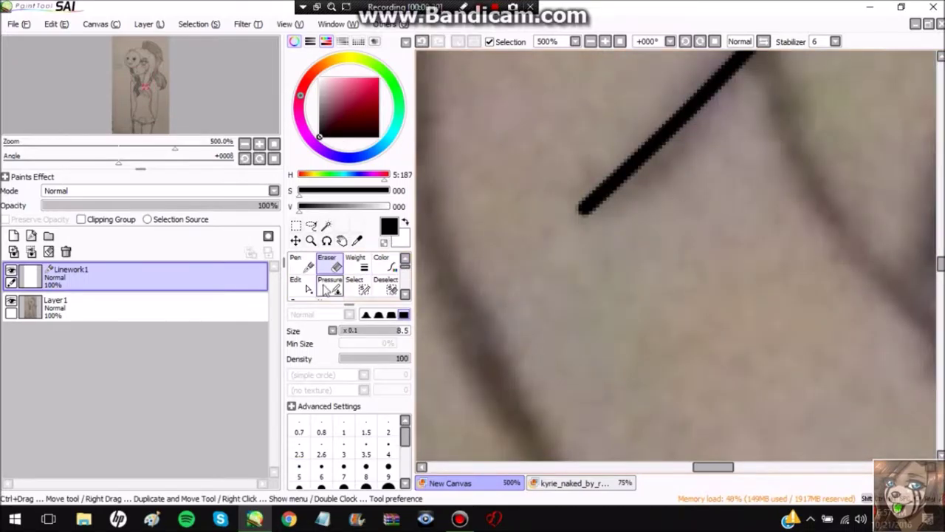
scroll(783, 155, down, 2)
scroll(826, 214, down, 2)
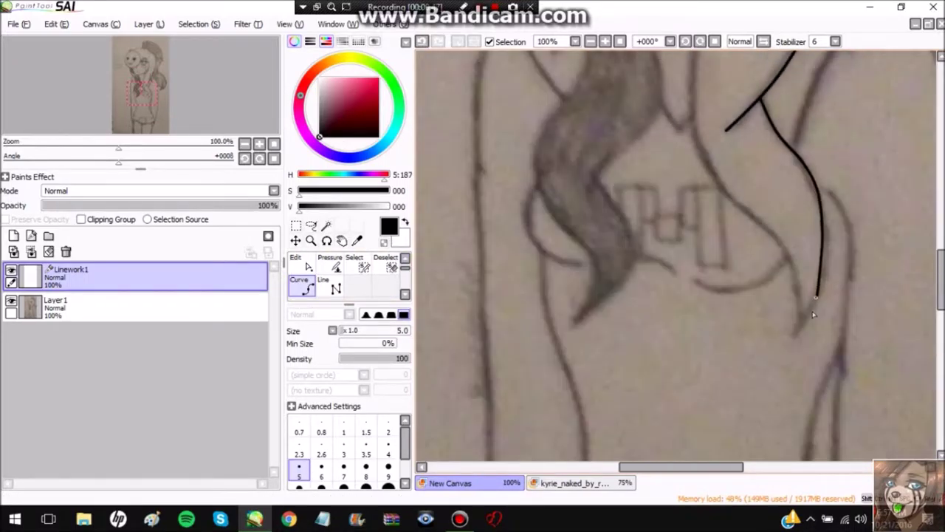
scroll(676, 85, down, 2)
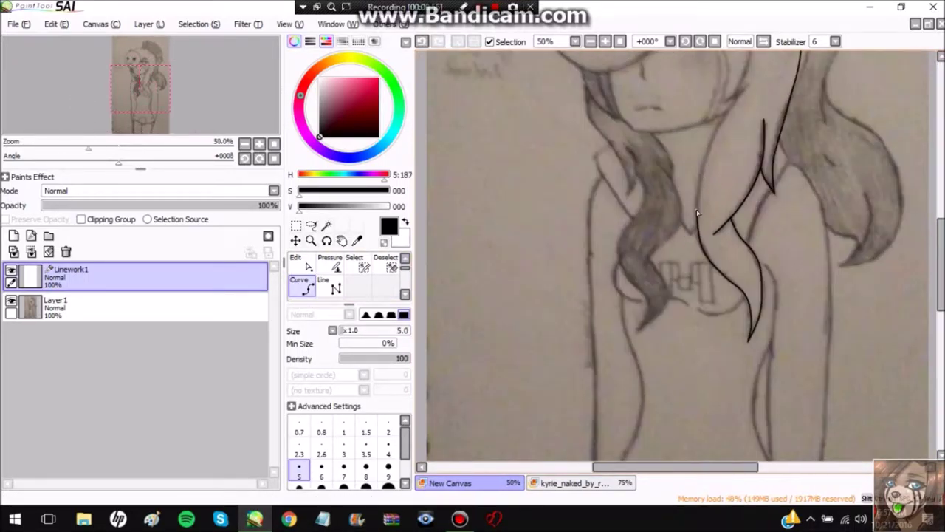
Trace the inner edge of the front strand up to the cheek and the hair edge curving beside the face
scroll(716, 140, up, 2)
scroll(725, 76, up, 1)
scroll(724, 77, down, 1)
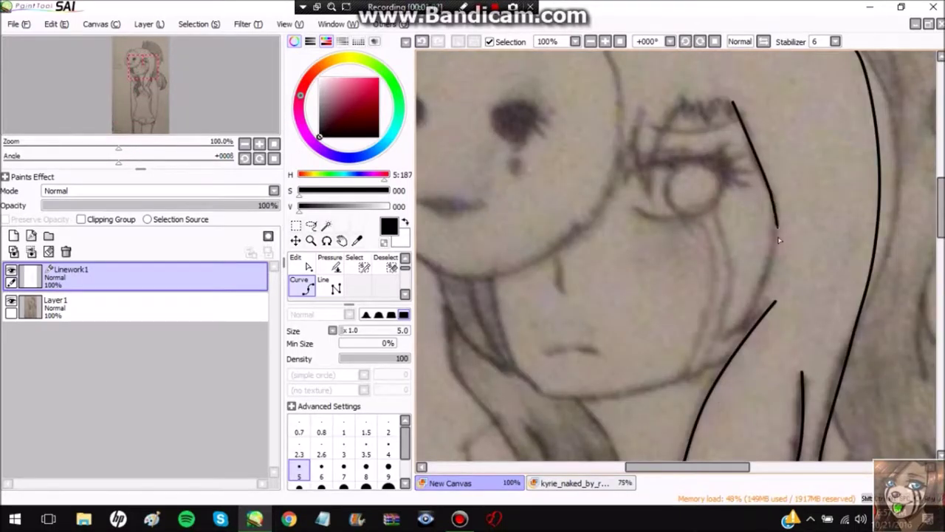
scroll(749, 337, up, 3)
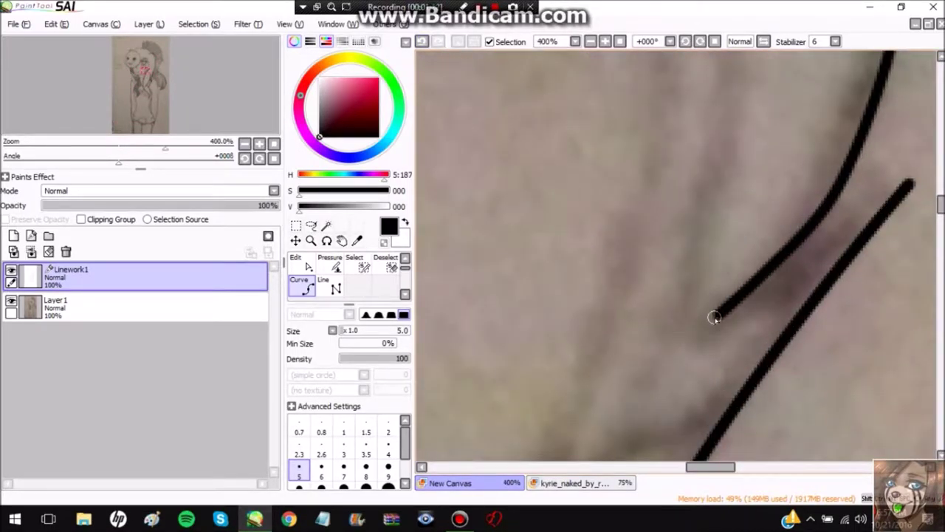
Trace the pointed fringe lock beside the eye and the zigzag fringe edge above it
scroll(745, 80, down, 2)
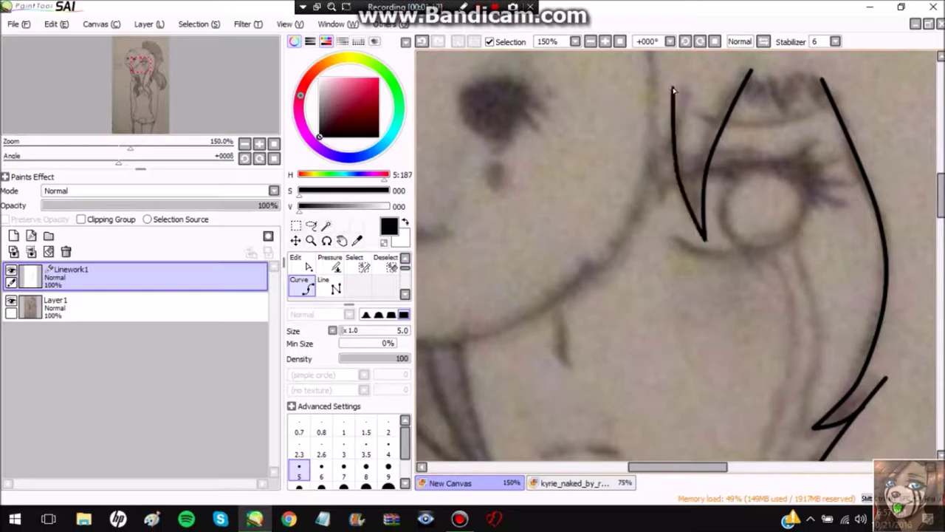
scroll(756, 80, up, 1)
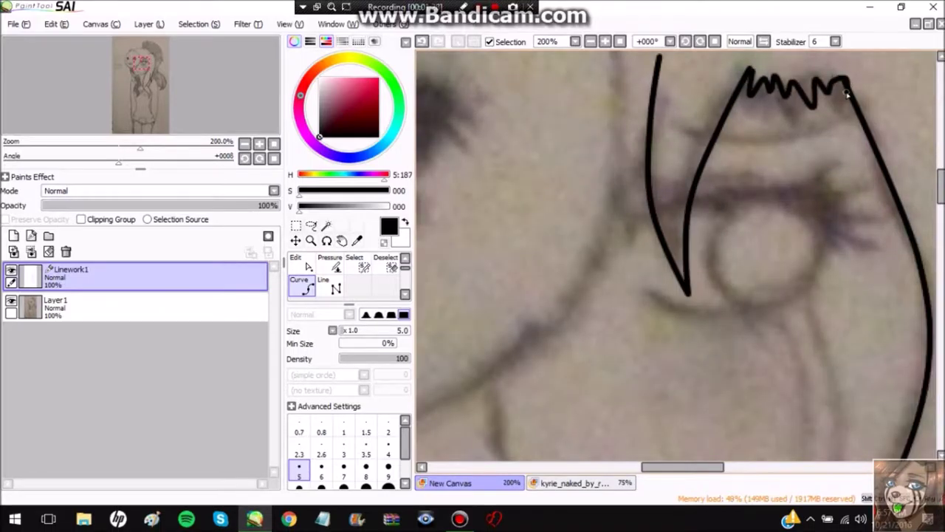
scroll(847, 93, down, 2)
Trace the small hair tuft above the mask and the rounded top of the head across to the crown tuft
scroll(626, 83, up, 2)
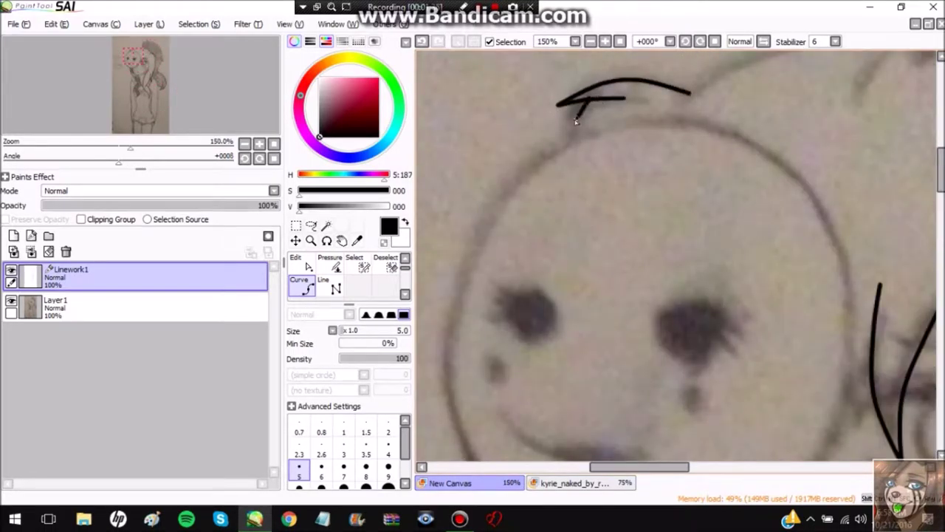
scroll(576, 120, down, 2)
scroll(580, 126, up, 1)
scroll(768, 119, down, 1)
scroll(720, 129, up, 1)
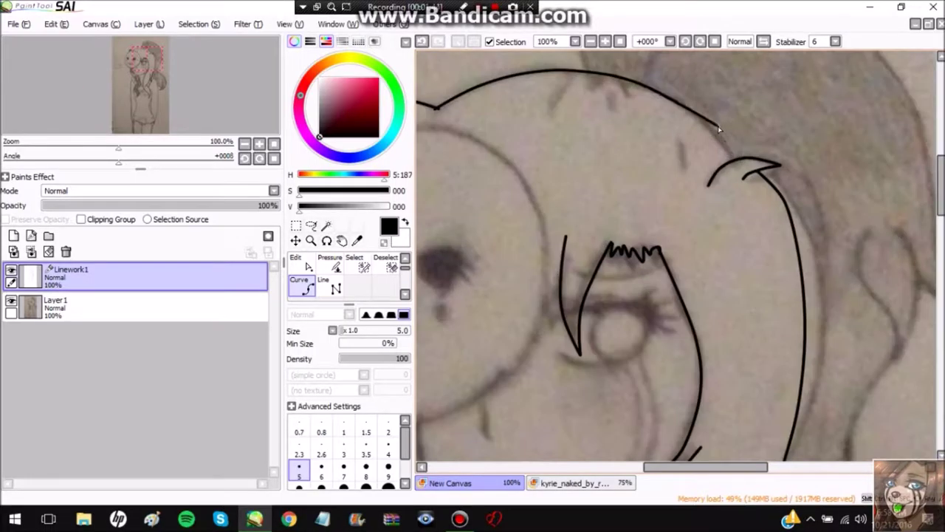
Add the short hair crease strokes on the top of the head
scroll(599, 80, up, 2)
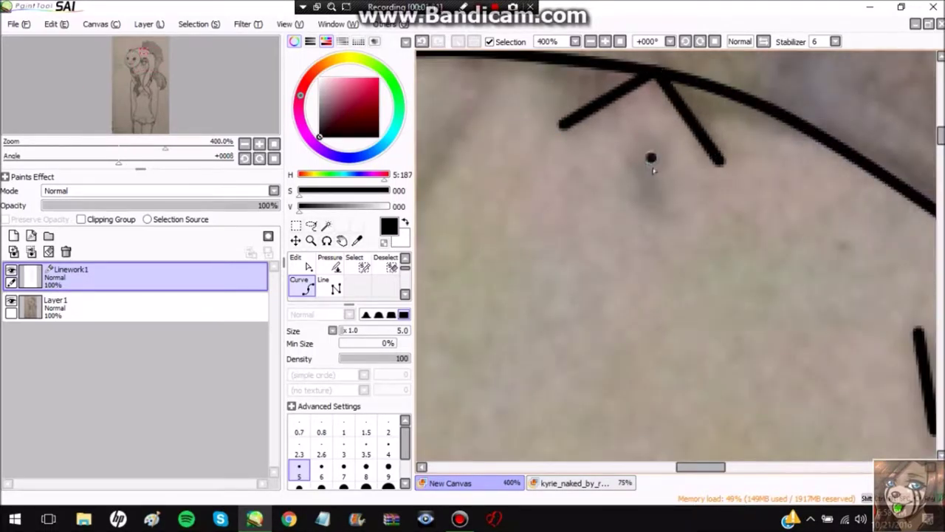
scroll(650, 158, down, 1)
scroll(581, 133, down, 3)
Trace the ponytail's pointed tufts above the head and its long back edge down to the tip
drag(644, 118, 624, 143)
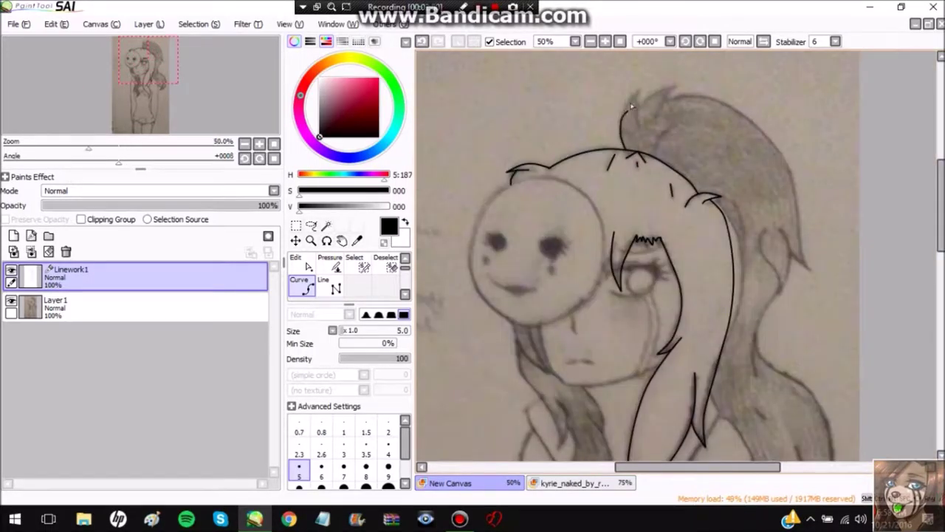
scroll(631, 107, up, 2)
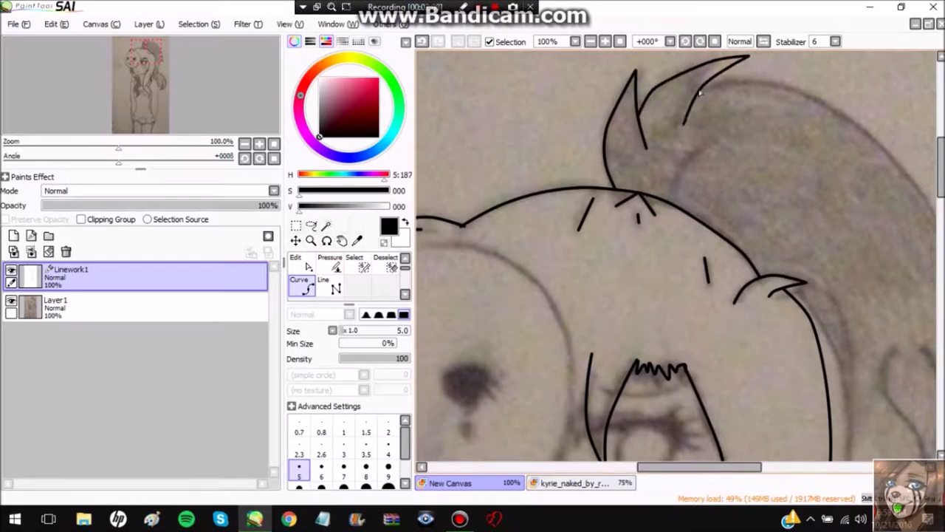
scroll(651, 100, down, 1)
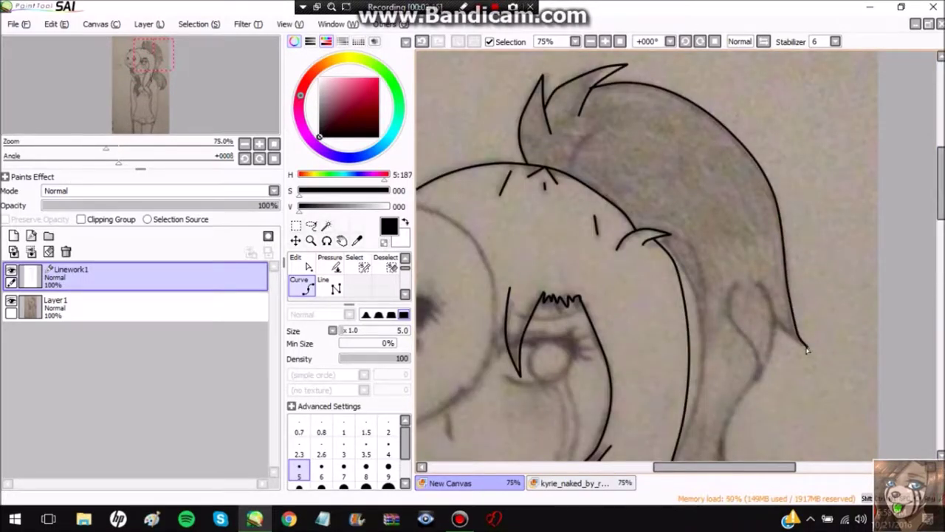
Trace the pointed locks at the end of the ponytail's upper section
scroll(807, 351, up, 2)
drag(833, 366, 770, 323)
mouse_move(737, 238)
mouse_down()
mouse_move(755, 407)
mouse_move(725, 436)
mouse_move(721, 357)
mouse_move(676, 253)
mouse_up()
scroll(710, 193, down, 1)
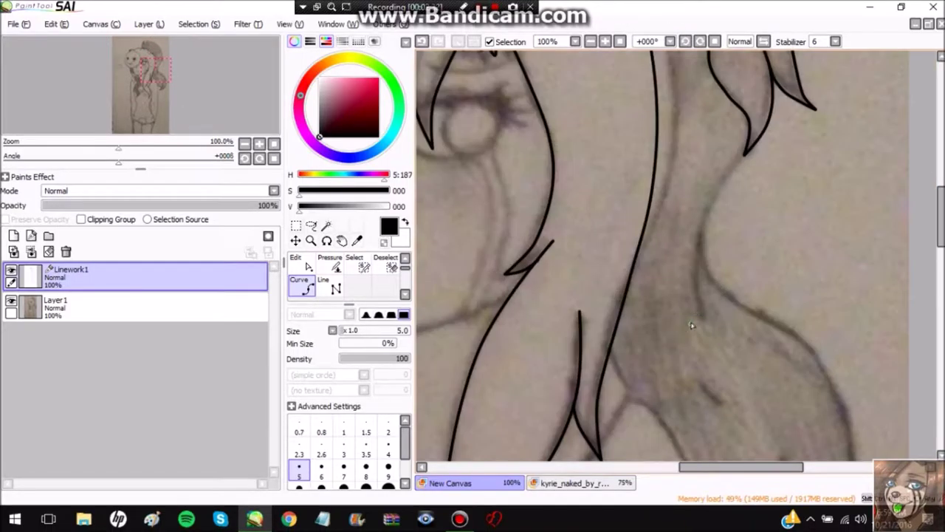
Trace the lower ponytail's rounded outline, curled tip and inner strokes, plus the collar edges beside the front strand
scroll(700, 124, down, 3)
mouse_move(710, 142)
mouse_down()
mouse_move(817, 214)
mouse_move(846, 291)
mouse_move(845, 356)
mouse_move(723, 377)
mouse_up()
scroll(849, 331, down, 2)
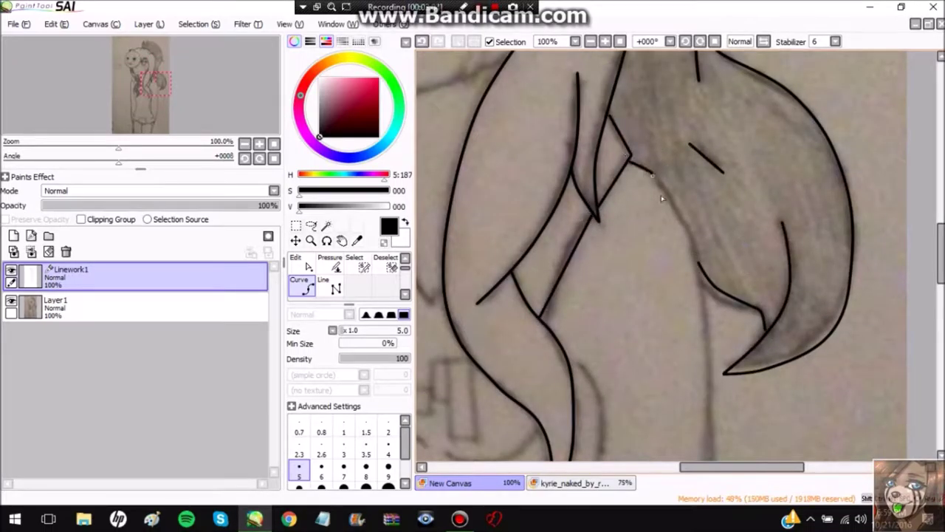
Trace the outer line of the arm beneath the ponytail, from the shoulder down to the hoodie hem
key(minus)
key(minus)
mouse_move(689, 232)
mouse_down()
mouse_move(705, 289)
mouse_move(681, 306)
mouse_move(651, 435)
mouse_up()
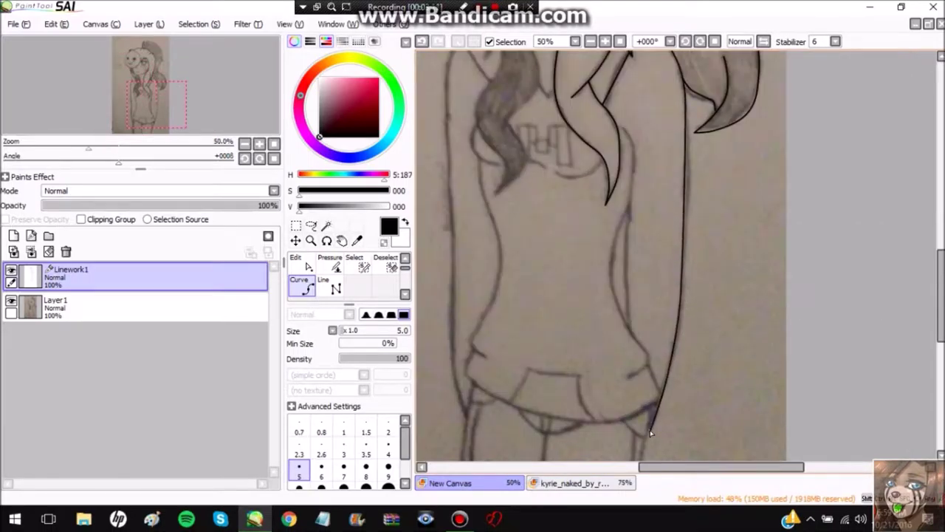
Trace the upper part of the inner arm line beside the front strand's lower curl
key(plus)
key(minus)
key(minus)
key(plus)
drag(641, 108, 651, 186)
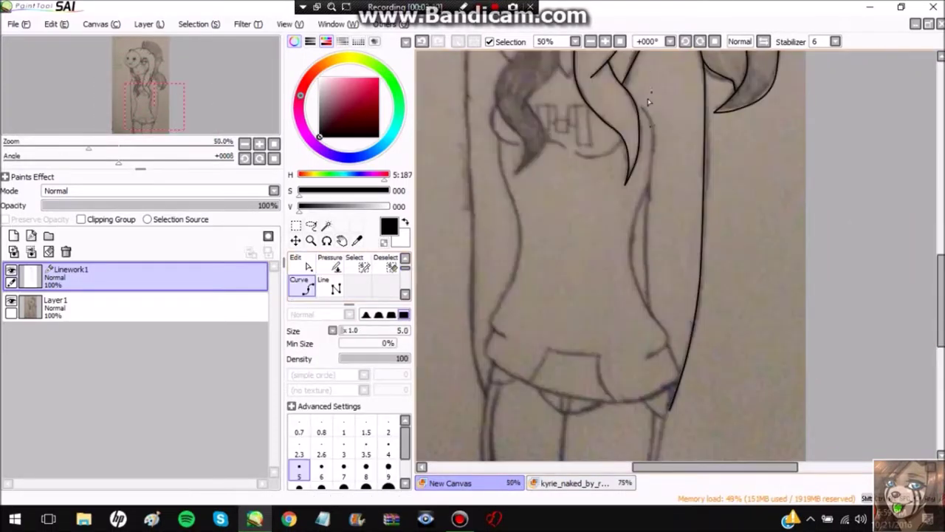
key(minus)
Trace the character's nose with a short stroke and the mouth with two short strokes
key(plus)
key(plus)
key(plus)
key(plus)
key(plus)
key(plus)
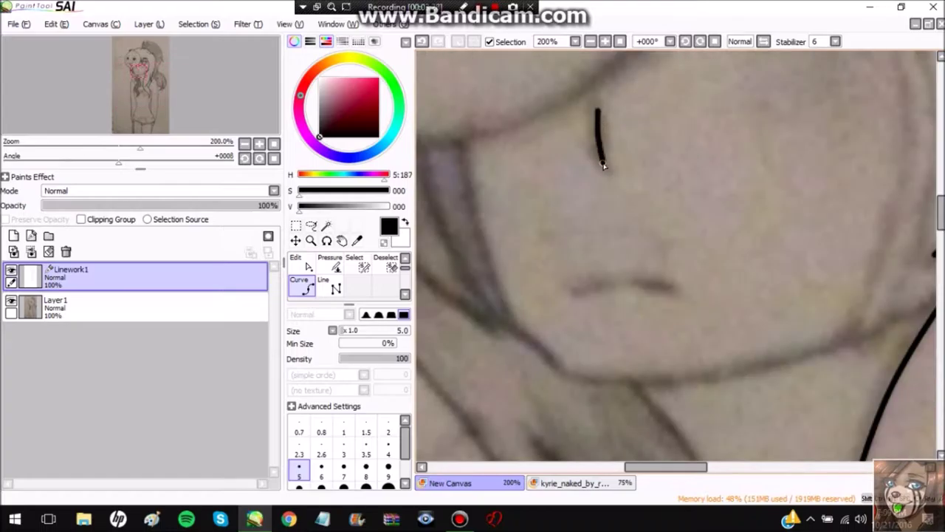
key(plus)
drag(673, 275, 731, 285)
Trace the round outline of the mask
key(minus)
key(minus)
key(minus)
key(minus)
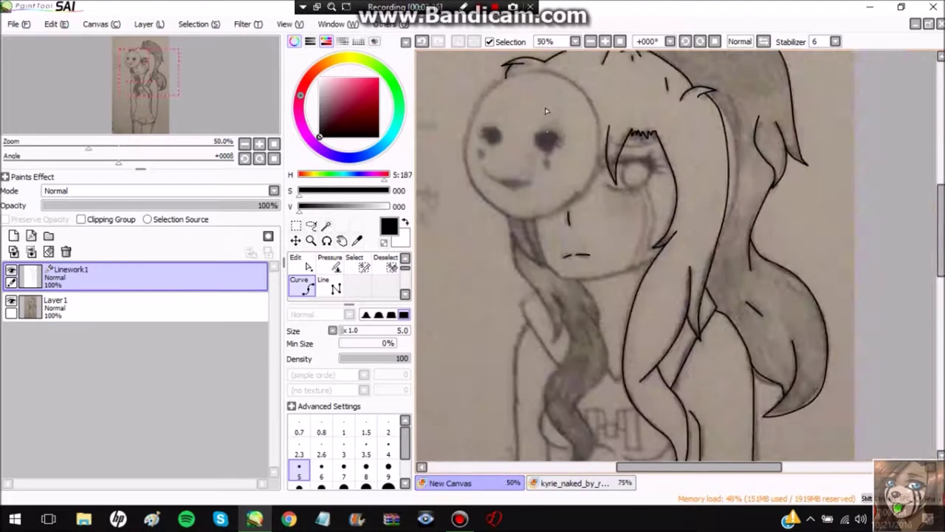
drag(565, 66, 492, 71)
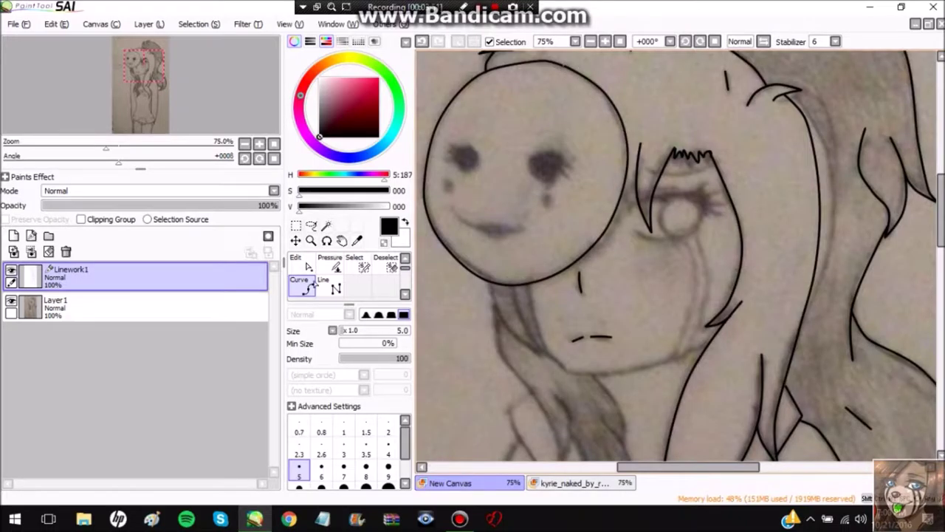
Trace the mask's smile and the round eye nearer the face, adjusting the eye outline's control points
click(297, 260)
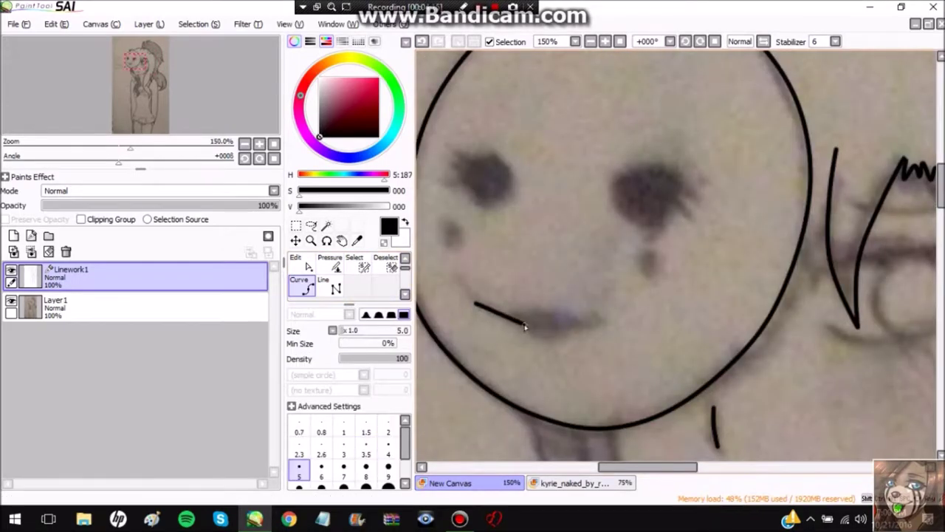
scroll(653, 177, up, 1)
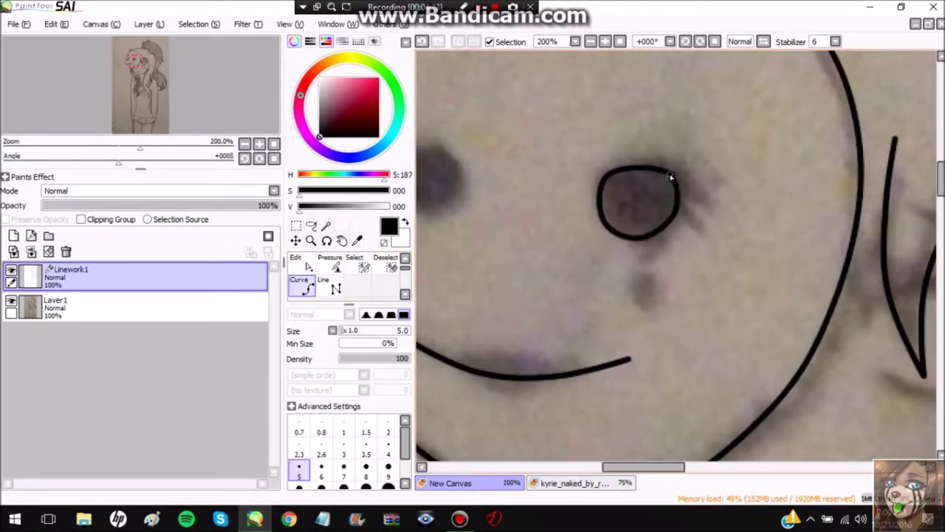
key(ctrl)
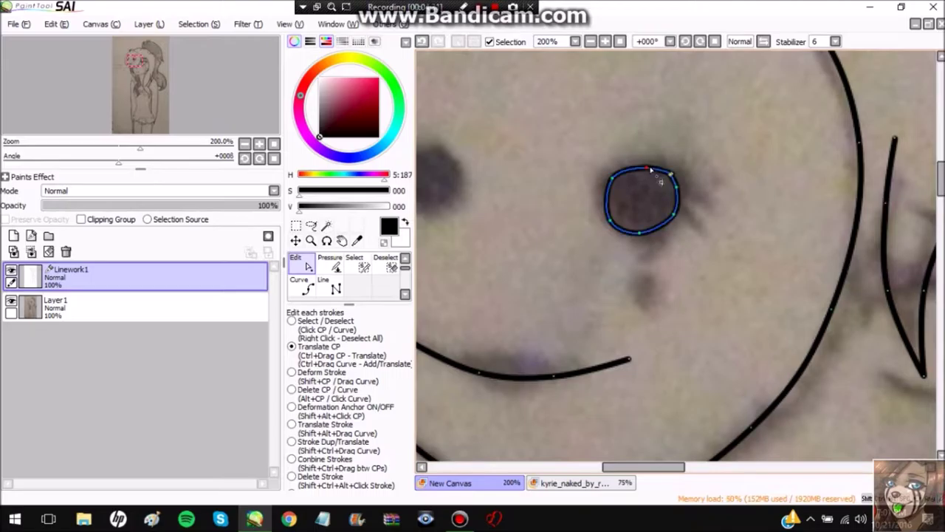
Trace the mask's other round eye
scroll(561, 210, down, 4)
scroll(539, 200, up, 6)
click(546, 220)
click(550, 205)
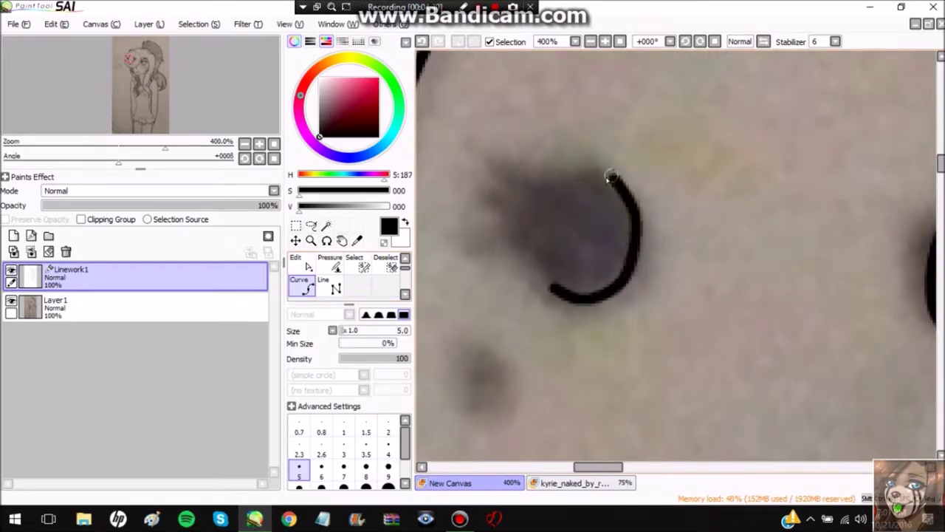
click(540, 213)
double_click(542, 216)
Trace the thin pointed hair strands hanging below the mask along the cheek
scroll(528, 198, down, 5)
scroll(627, 172, up, 3)
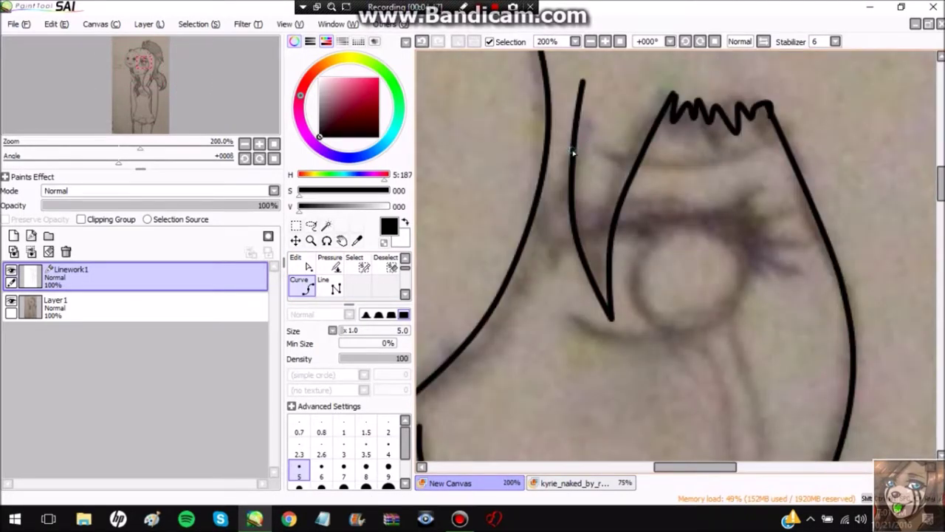
scroll(496, 285, down, 4)
scroll(502, 295, up, 3)
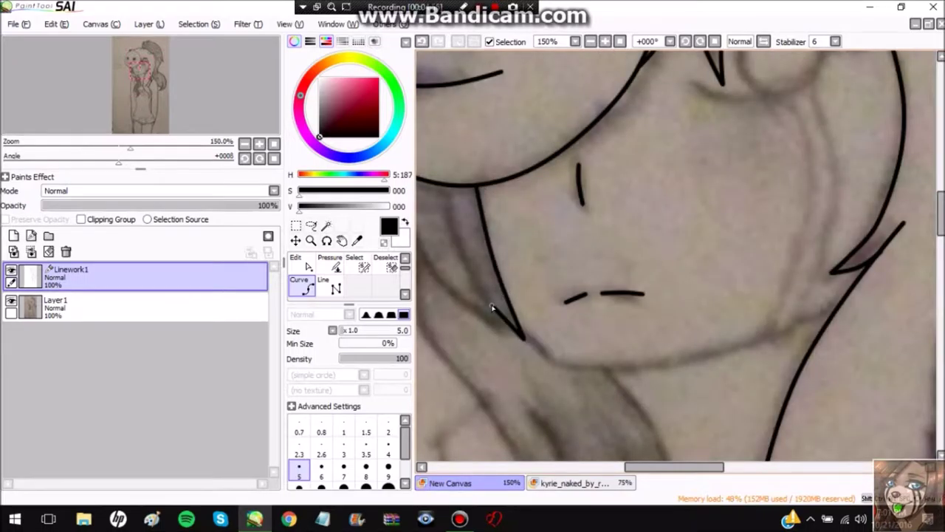
scroll(445, 189, down, 1)
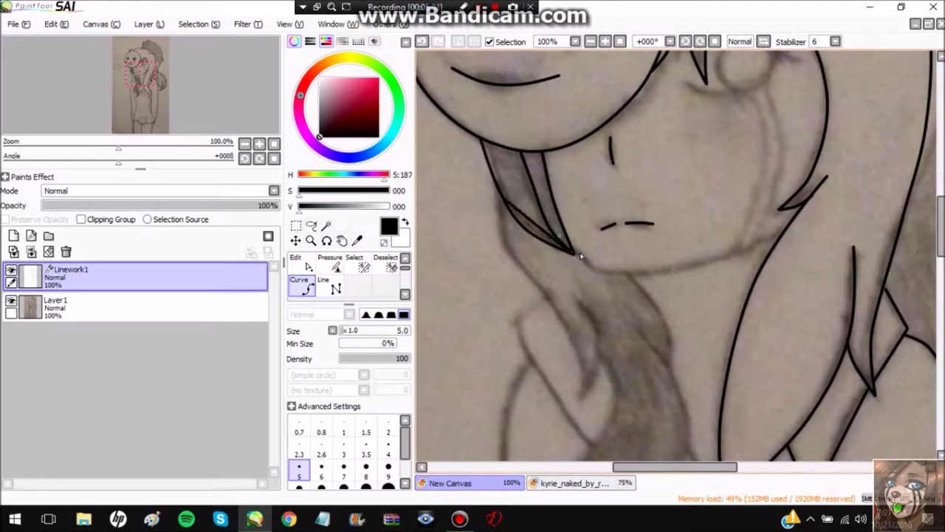
Trace the outer edge and inner curve of the hair lock hanging below the cheek strands
scroll(496, 194, up, 2)
mouse_move(497, 191)
mouse_down()
mouse_move(428, 74)
mouse_move(520, 241)
mouse_move(554, 281)
mouse_move(538, 119)
mouse_up()
scroll(535, 185, down, 1)
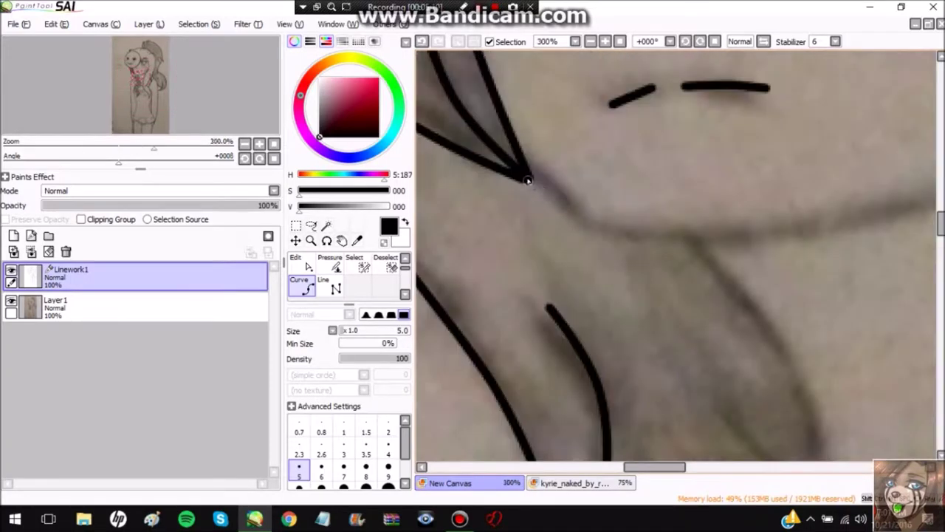
Trace the jawline and the wavy shaded hair lock falling from it to its tip on the chest
scroll(633, 226, down, 1)
scroll(742, 188, down, 1)
scroll(742, 189, up, 3)
mouse_move(677, 71)
mouse_down()
mouse_move(737, 152)
mouse_move(759, 214)
mouse_move(760, 273)
mouse_up()
scroll(734, 184, down, 3)
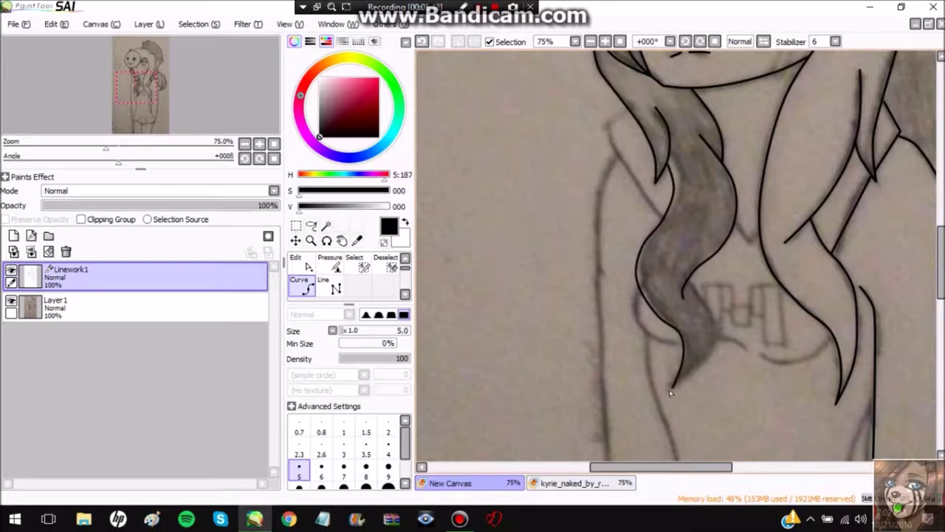
Trace the hood's edge beside the wavy lock and the V-shaped neckline between the two front locks
scroll(628, 110, up, 1)
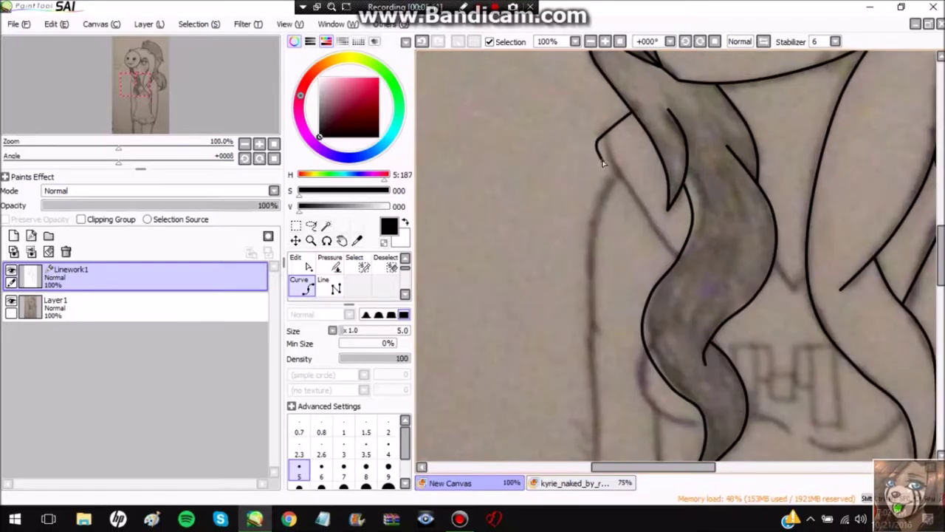
scroll(796, 260, up, 2)
drag(849, 253, 856, 243)
scroll(820, 185, down, 2)
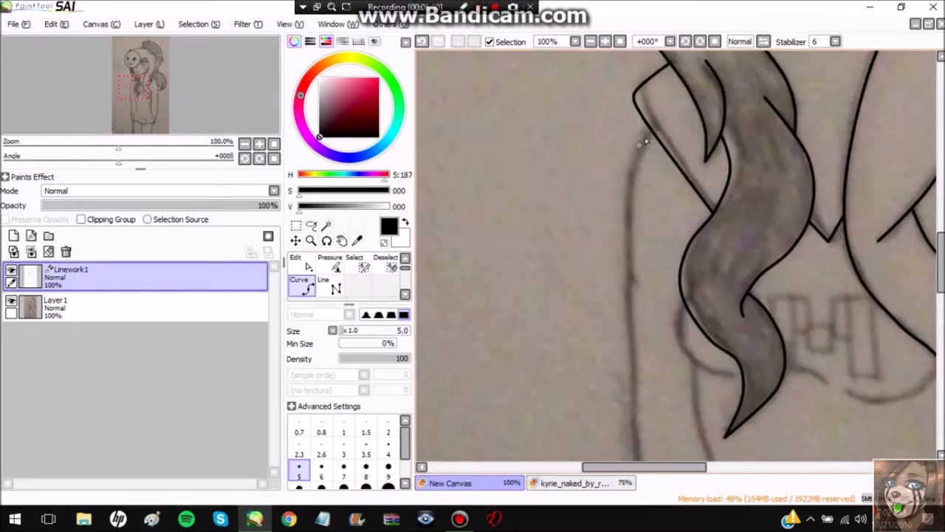
Trace the outer line of the arm beside the wavy lock and the curved chest lines behind the locks
scroll(628, 349, down, 1)
drag(664, 259, 679, 348)
scroll(665, 107, up, 1)
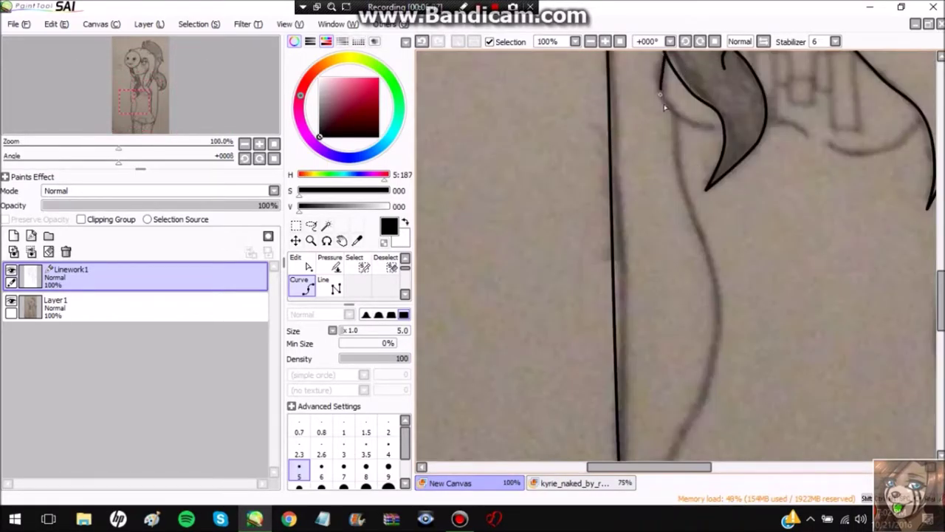
scroll(813, 222, down, 1)
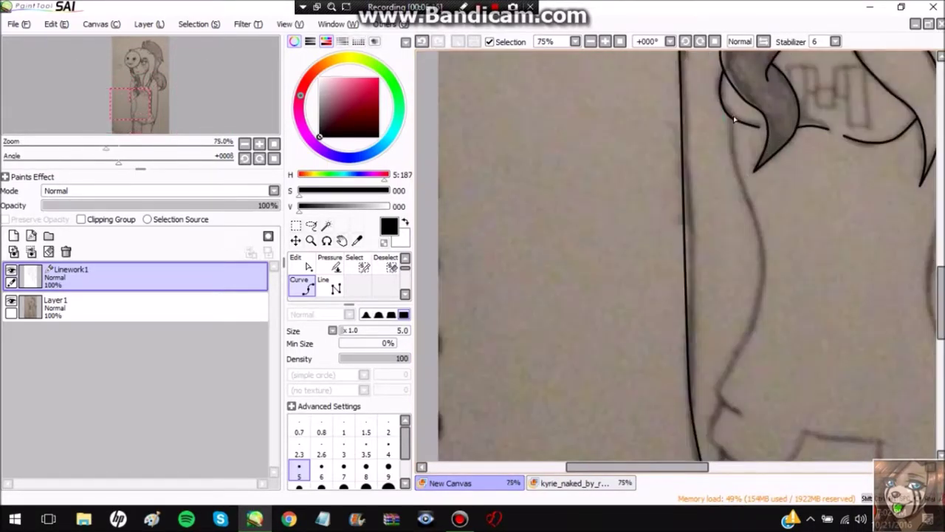
Trace the torso's outer side curve, the fold above the hip and the shirt's curved hem
scroll(738, 185, up, 1)
drag(731, 122, 758, 265)
scroll(758, 266, down, 3)
scroll(756, 263, up, 2)
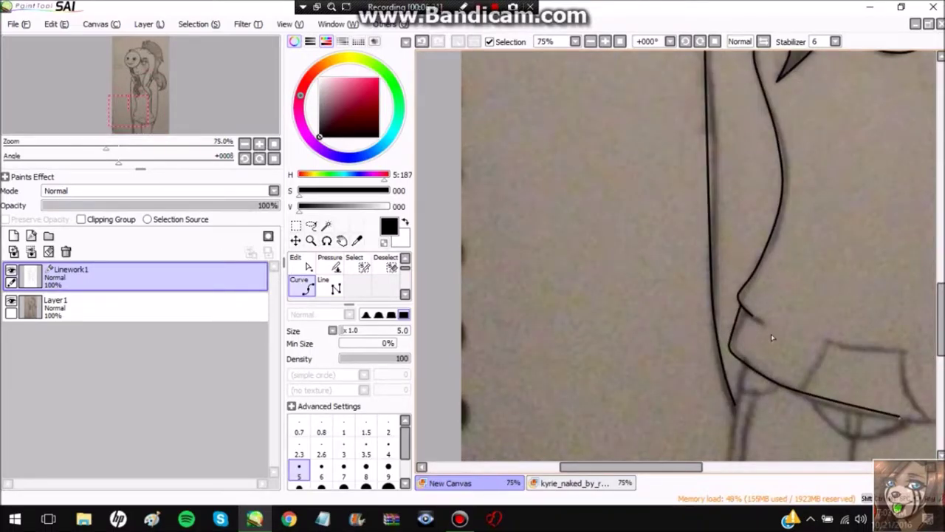
scroll(772, 337, down, 1)
scroll(932, 355, up, 1)
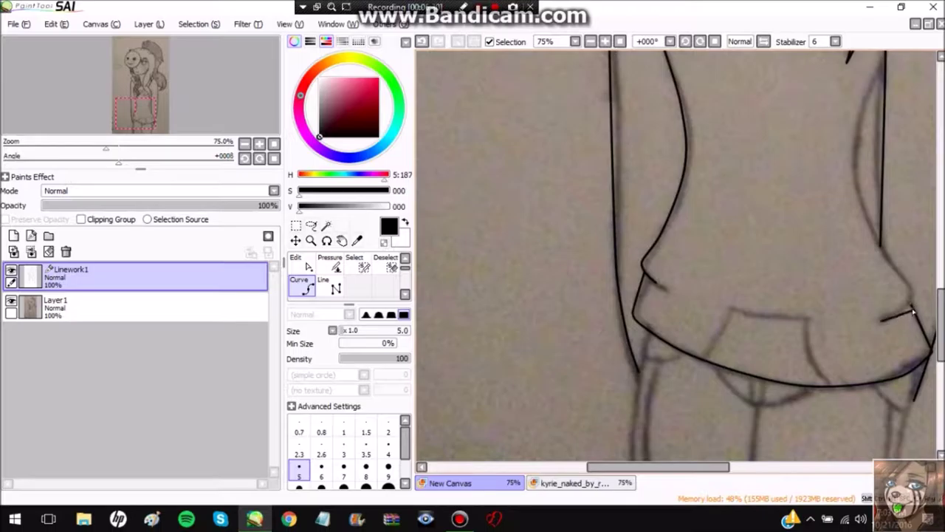
Trace the opposite waist curve down to its fold and the trapezoid front pocket above the hem
scroll(858, 124, up, 1)
scroll(728, 281, down, 2)
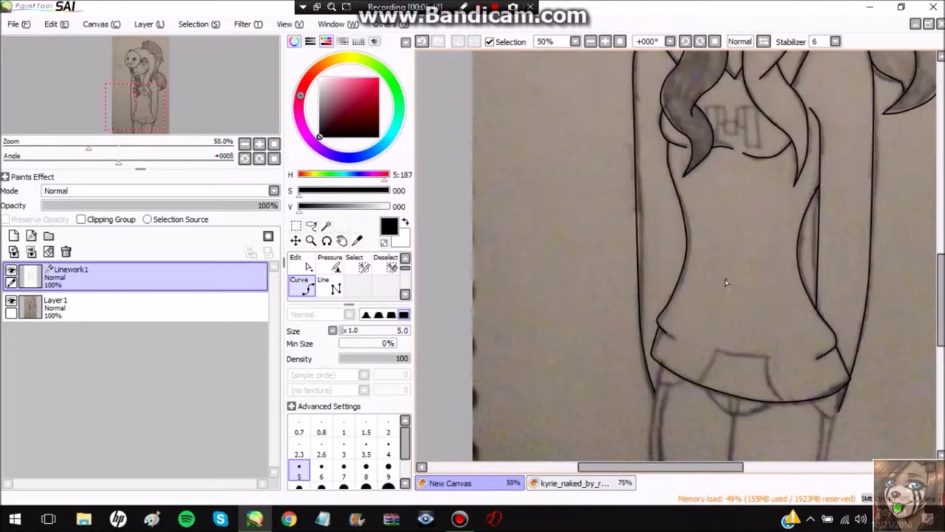
scroll(743, 180, up, 3)
scroll(605, 301, down, 1)
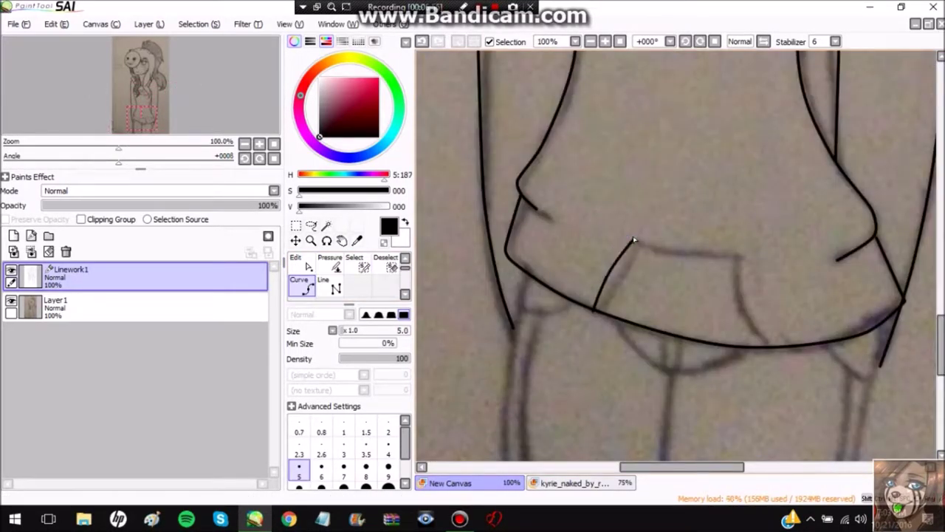
scroll(755, 352, down, 1)
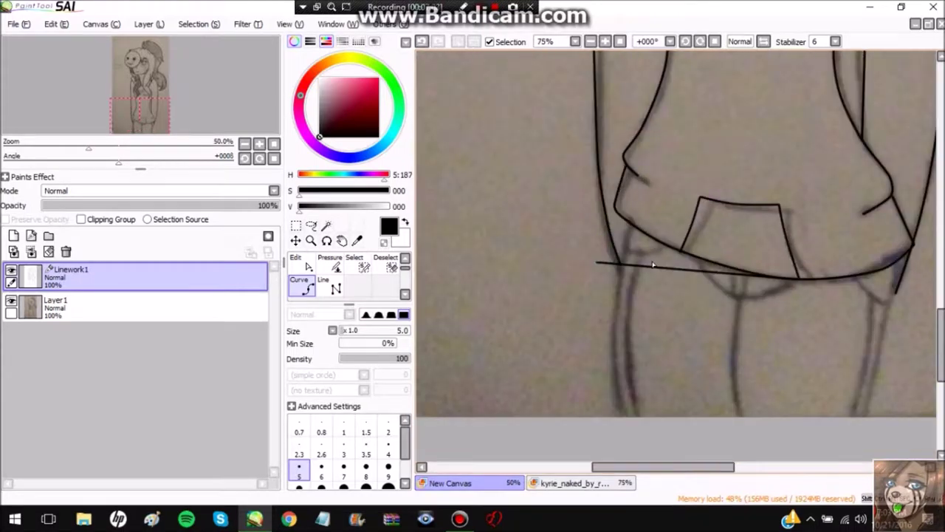
Trace the outer thigh lines and the underwear curve showing below the shirt's hem
scroll(612, 249, up, 5)
scroll(553, 246, down, 3)
scroll(552, 246, down, 2)
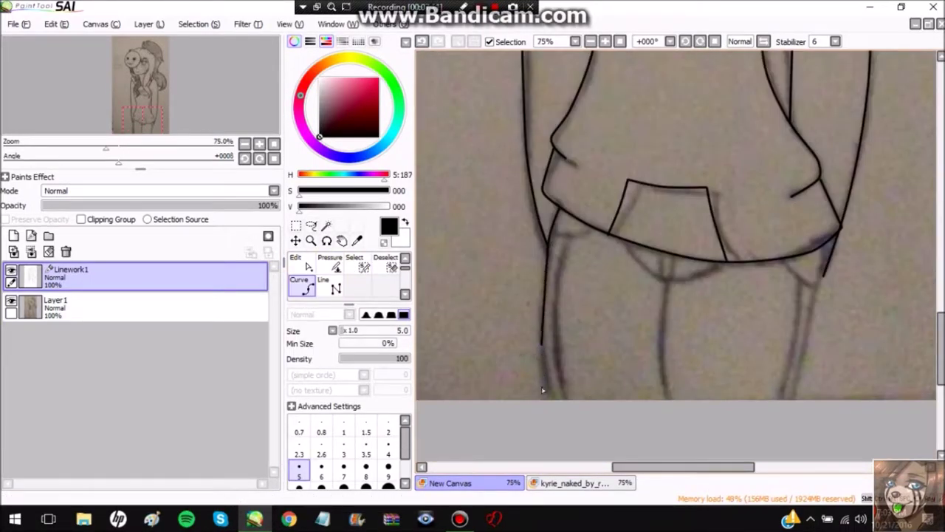
scroll(624, 246, up, 1)
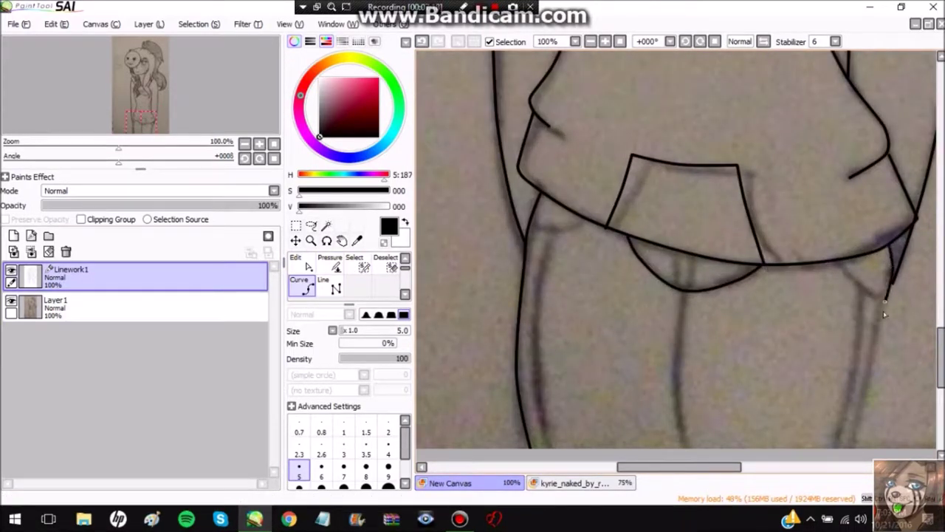
Trace the dividing line between the legs and the two short vertical lines inside the underwear curve
click(685, 299)
scroll(687, 344, down, 1)
scroll(669, 344, up, 5)
drag(738, 212, 741, 369)
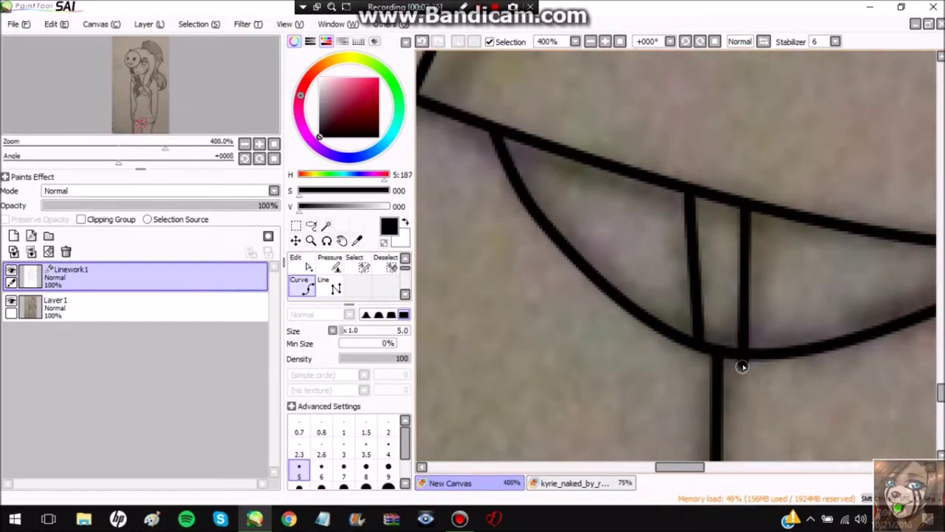
Trace the inner lines along both thighs and the short bands at their upper ends
scroll(740, 369, down, 3)
scroll(633, 238, down, 4)
scroll(603, 306, up, 5)
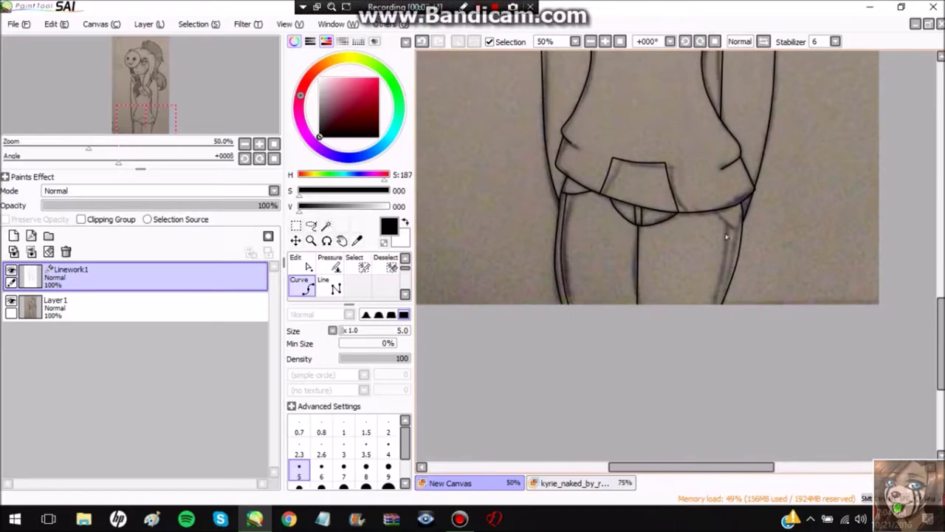
drag(709, 186, 736, 220)
scroll(746, 232, down, 3)
scroll(695, 270, up, 4)
Trace the girl's visible eye with its upper and lower lid lines, and the eyebrow above it
mouse_move(666, 152)
mouse_down()
mouse_move(849, 159)
mouse_move(707, 242)
mouse_up()
click(683, 217)
key(ctrl+plus)
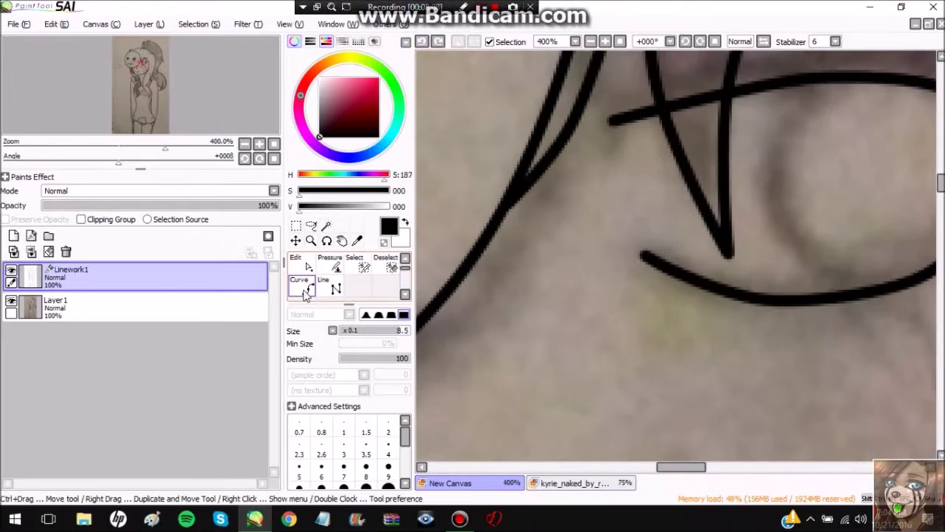
click(305, 290)
scroll(664, 259, down, 1)
click(452, 151)
click(429, 310)
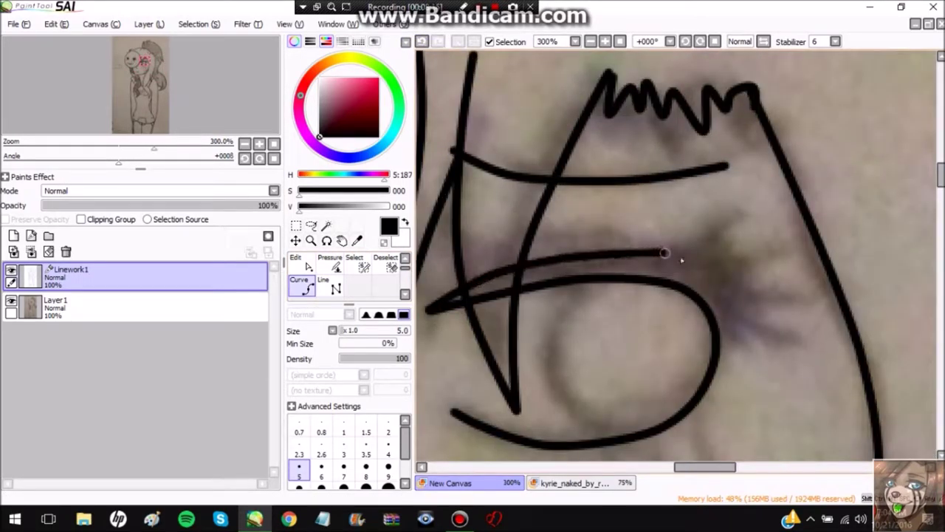
Trace the outer eyelashes fanning from the eye's corner and the remaining edge of the iris
click(793, 250)
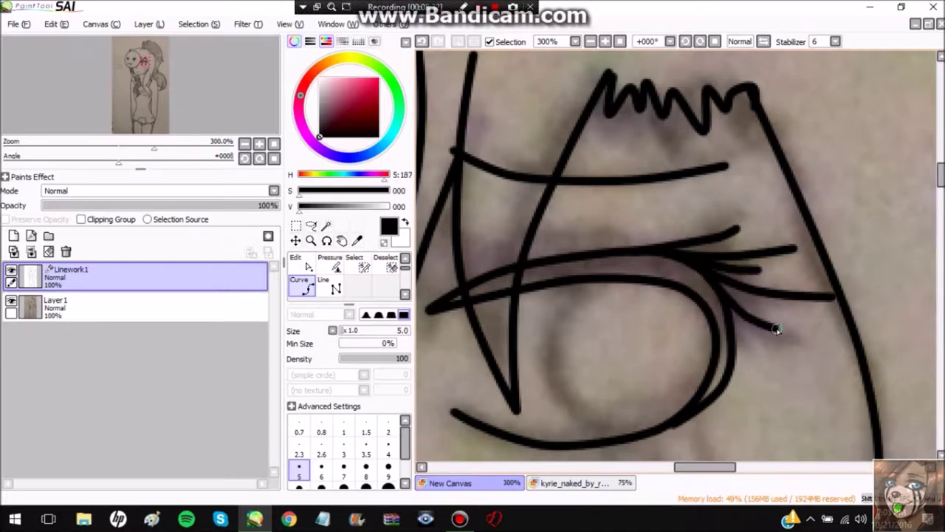
key(Escape)
scroll(697, 359, down, 4)
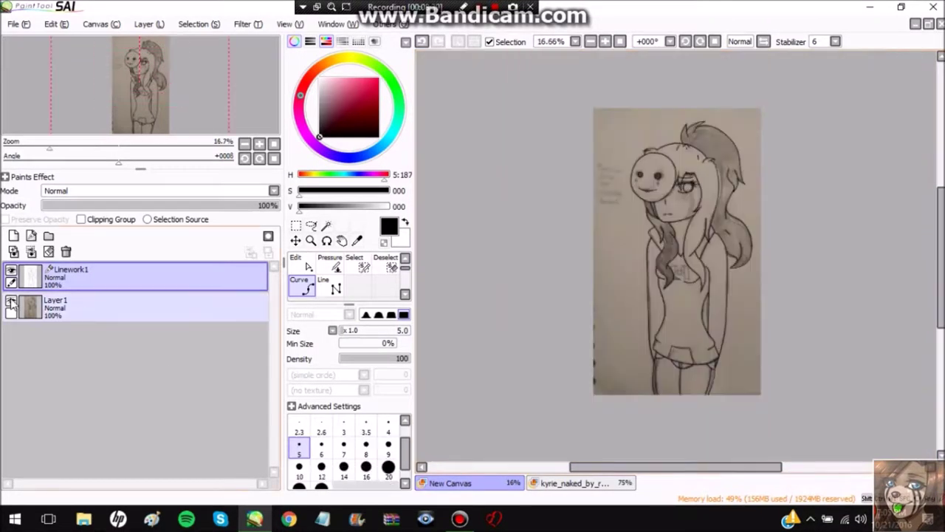
Hide the sketch layer and draw fanned eyelashes on the mask's eye nearest the girl's face
click(11, 303)
scroll(680, 259, up, 9)
click(626, 211)
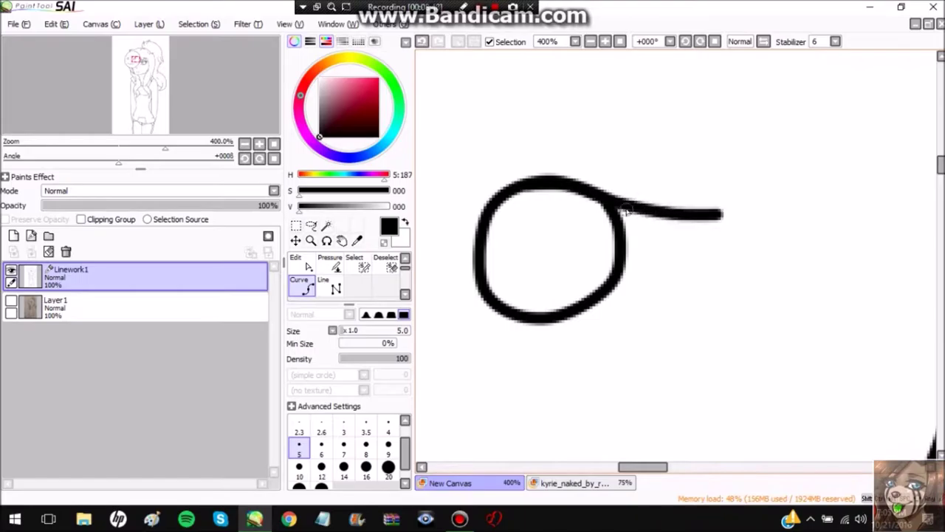
mouse_move(624, 210)
mouse_down()
mouse_move(642, 239)
mouse_move(703, 260)
mouse_up()
mouse_move(621, 205)
mouse_down()
mouse_move(683, 240)
mouse_move(665, 280)
mouse_up()
Draw four short eyelashes fanning outward from the mask's other eye
scroll(664, 281, down, 5)
scroll(633, 189, up, 6)
drag(599, 183, 434, 191)
drag(546, 205, 441, 220)
drag(525, 216, 456, 257)
drag(533, 196, 466, 146)
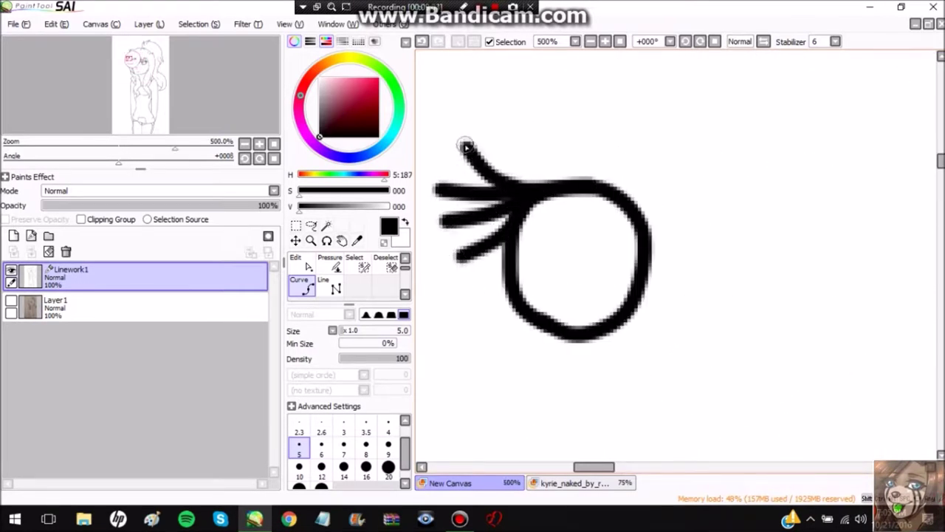
Thicken the girl's upper eyelid into a solid black lash line with the Pen at sizes 6.3 and 10
scroll(493, 224, down, 7)
key(n)
scroll(604, 168, up, 10)
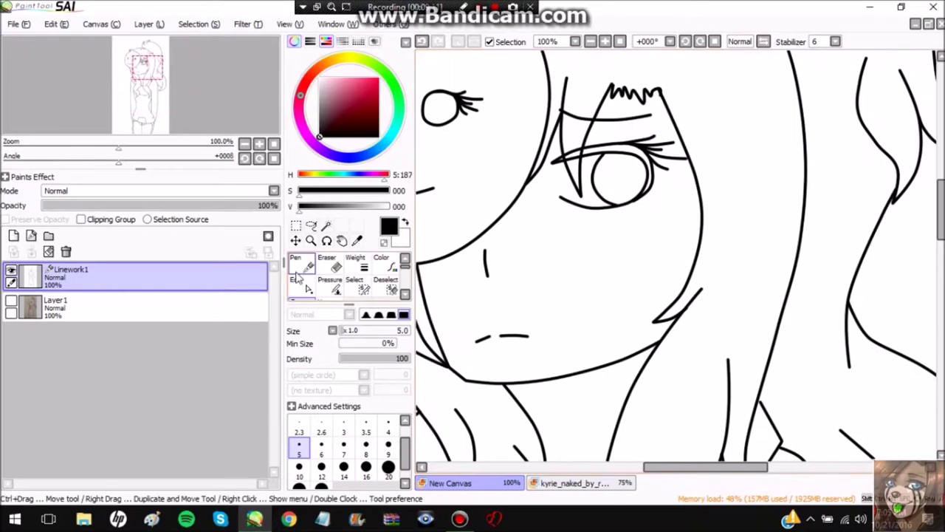
mouse_move(604, 168)
mouse_down()
mouse_move(916, 82)
mouse_move(707, 130)
mouse_move(532, 198)
mouse_up()
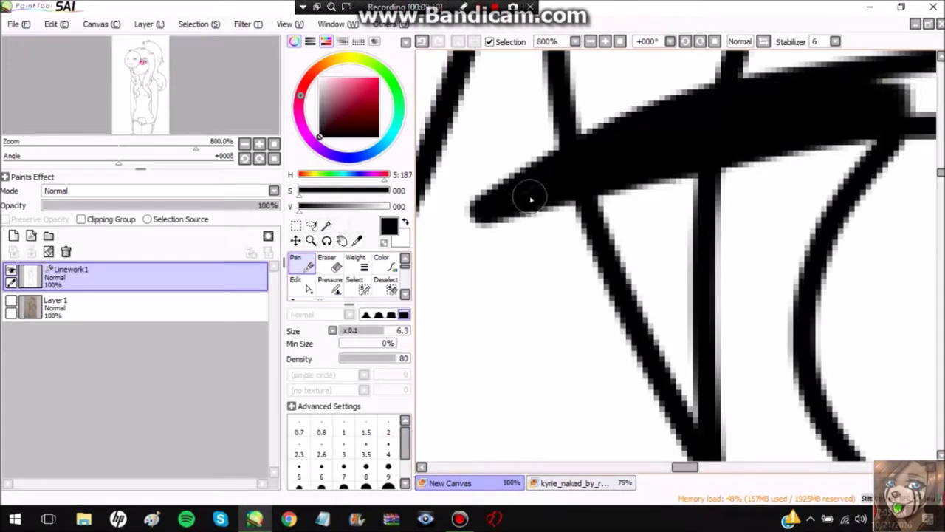
click(410, 330)
drag(658, 177, 833, 179)
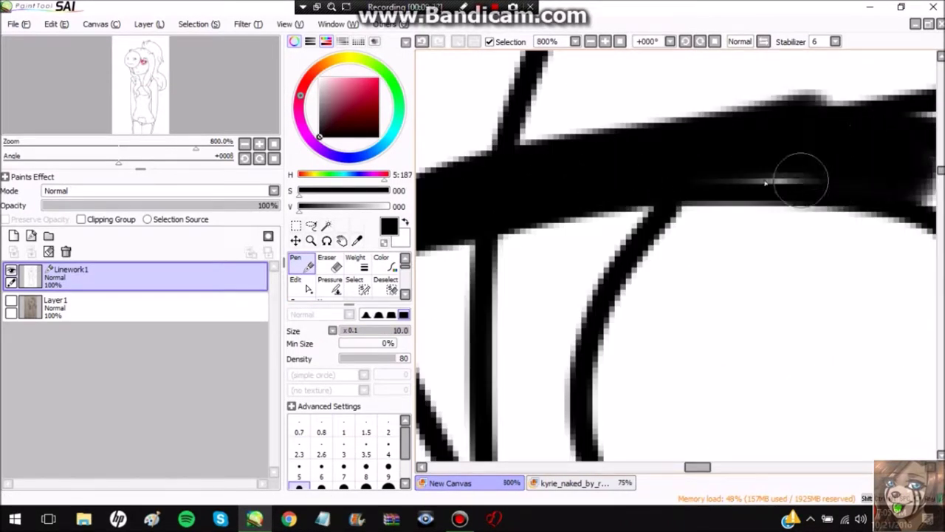
drag(534, 152, 739, 222)
scroll(460, 131, down, 2)
mouse_move(460, 131)
mouse_down()
mouse_move(481, 126)
mouse_move(696, 205)
mouse_move(665, 168)
mouse_move(707, 264)
mouse_move(672, 345)
mouse_up()
key(ctrl+z)
key(ctrl+z)
Draw a crease line above the thick upper lid and taper the ends of the eyelash, eyebrow and bang strokes with Pressure
mouse_move(458, 172)
mouse_down()
mouse_move(534, 129)
mouse_move(483, 132)
mouse_move(613, 131)
mouse_move(572, 148)
mouse_move(599, 148)
mouse_move(696, 206)
mouse_move(701, 238)
mouse_up()
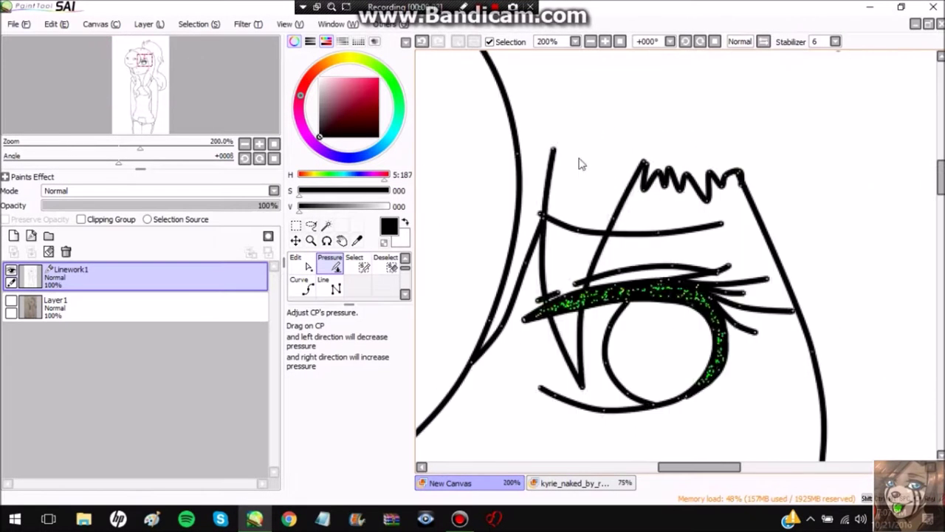
scroll(580, 164, down, 3)
scroll(591, 221, up, 3)
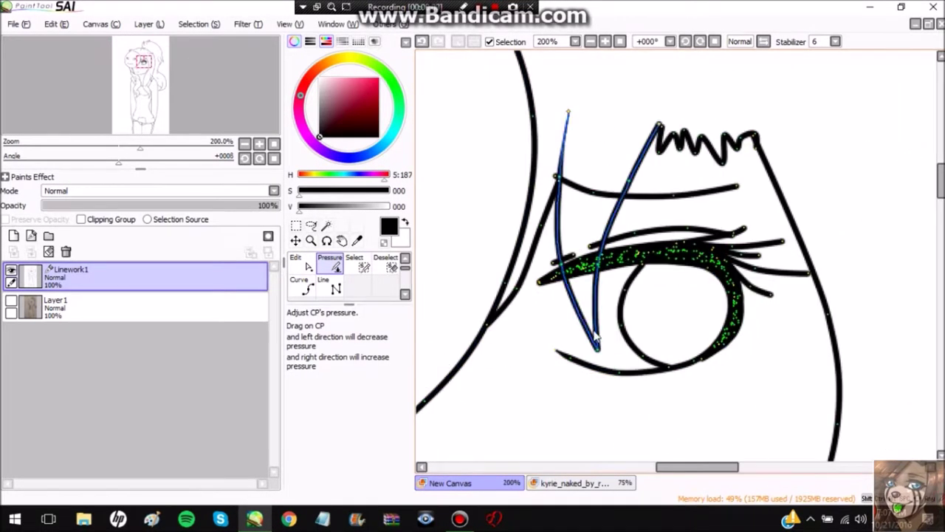
drag(740, 231, 797, 231)
mouse_move(744, 257)
mouse_down()
mouse_move(727, 255)
mouse_move(768, 282)
mouse_up()
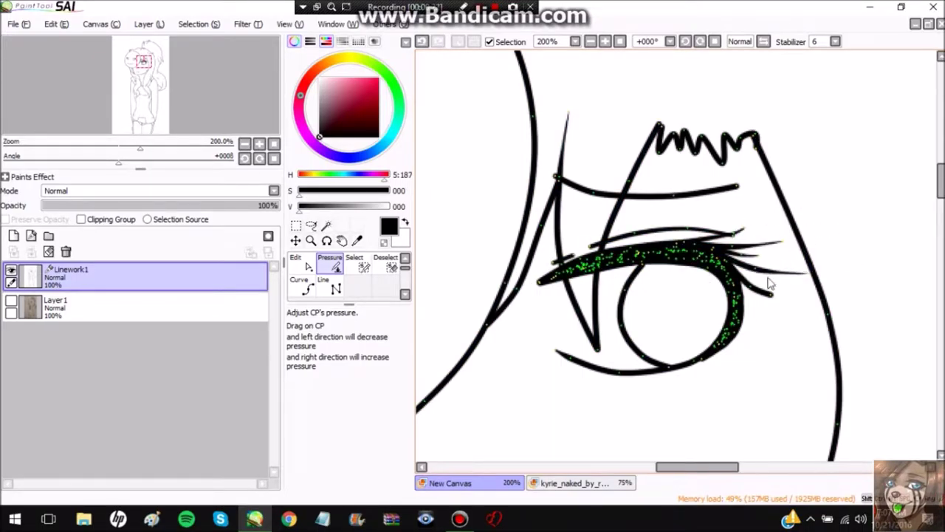
mouse_move(738, 188)
mouse_down()
mouse_move(621, 189)
mouse_move(742, 190)
mouse_up()
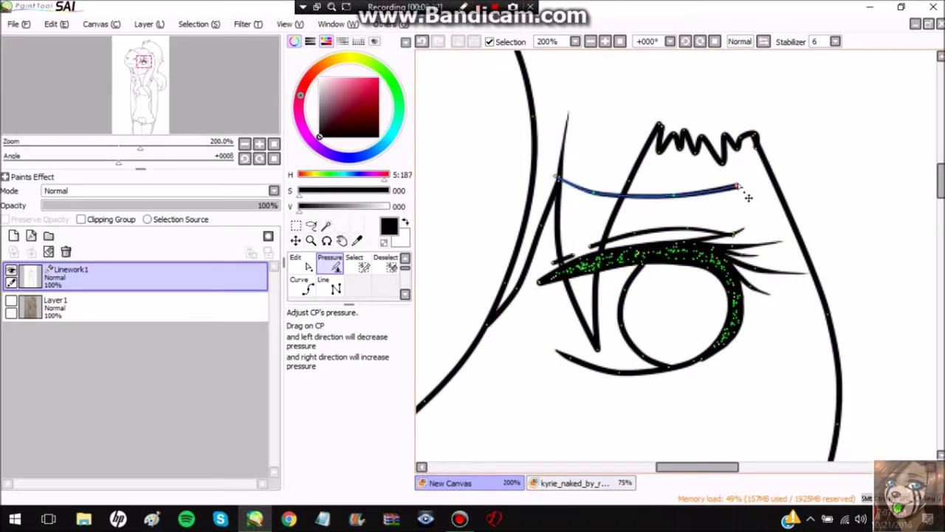
Taper the ends of the short hair strokes at the crown of the head with Pressure
scroll(771, 101, down, 3)
scroll(769, 99, down, 1)
scroll(739, 96, up, 3)
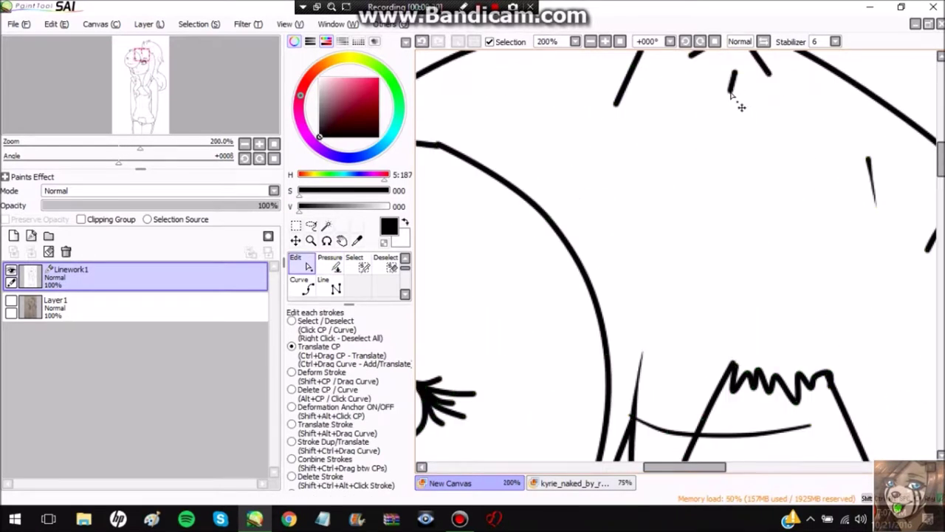
key(ctrl)
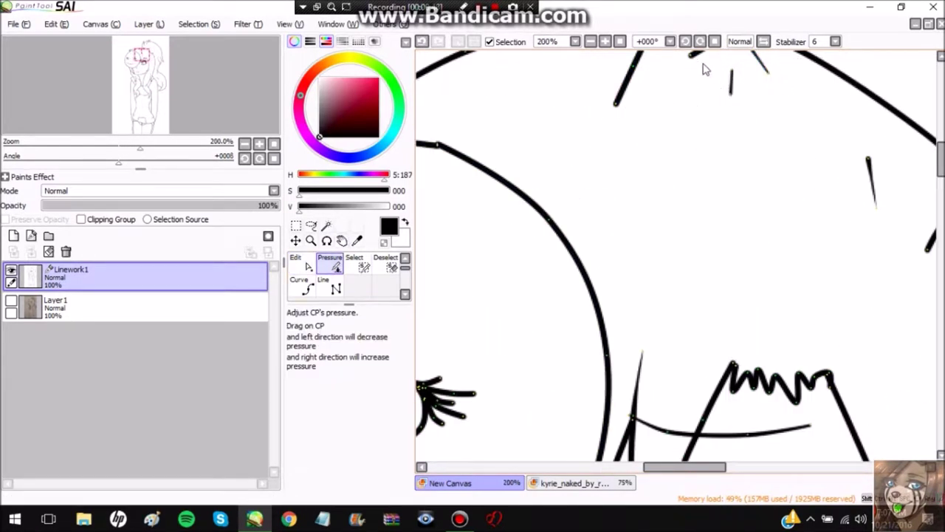
scroll(633, 128, down, 1)
scroll(589, 90, down, 1)
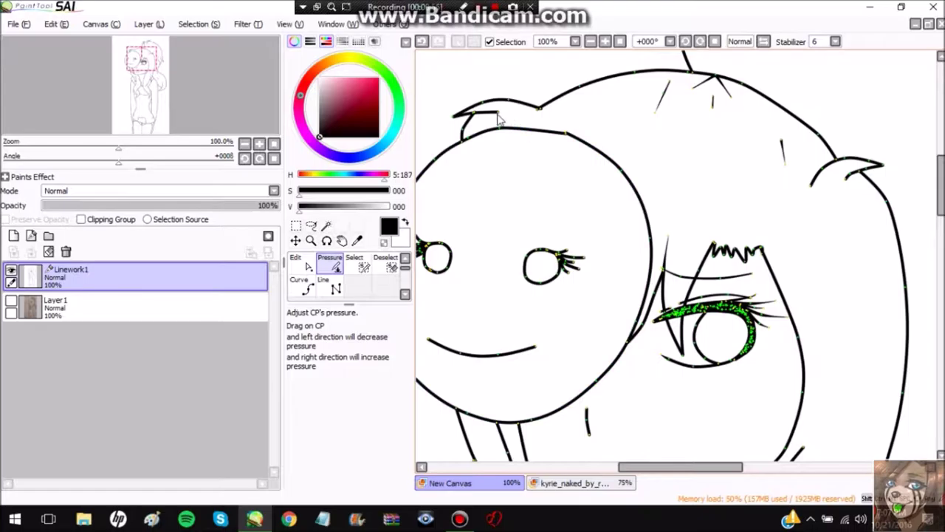
Taper the loose end of the cheek strand and the short line inside the long side hair
scroll(857, 172, up, 1)
scroll(856, 172, up, 1)
scroll(655, 211, down, 5)
scroll(440, 238, up, 6)
scroll(485, 275, down, 2)
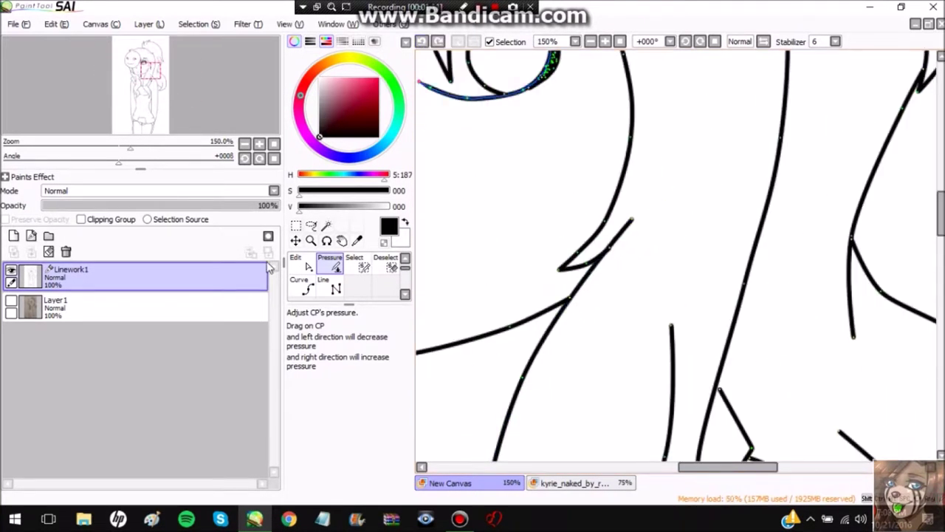
scroll(580, 289, up, 3)
drag(580, 289, 715, 107)
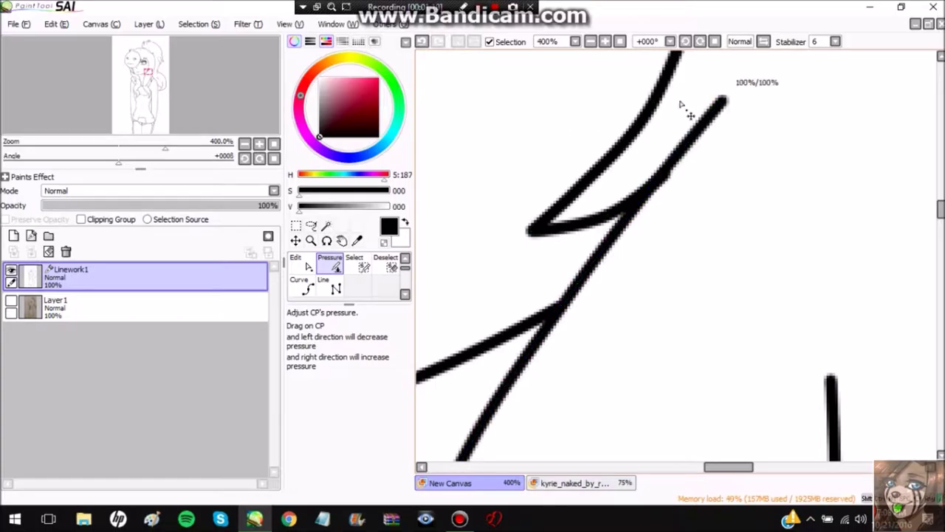
scroll(729, 228, down, 8)
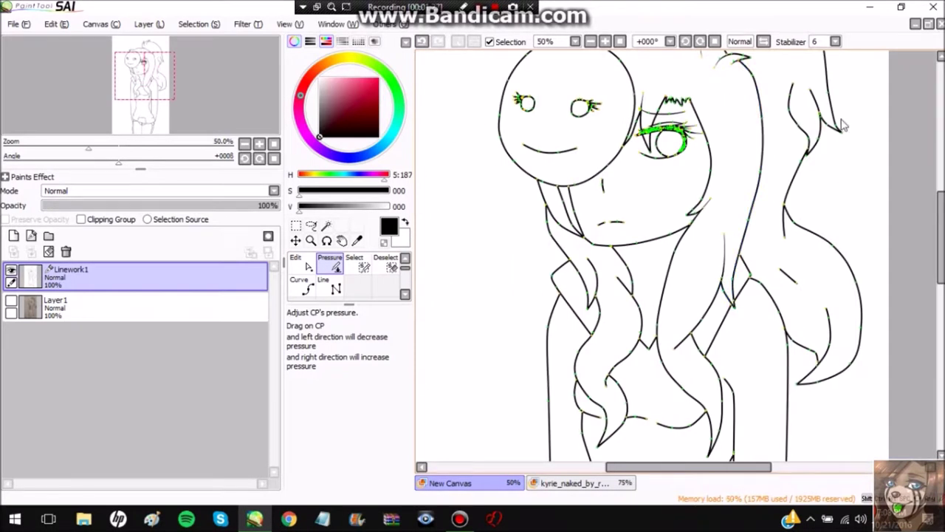
Taper the open upper ends of the ponytail's inner strand lines
key(n)
key(e)
scroll(749, 111, up, 2)
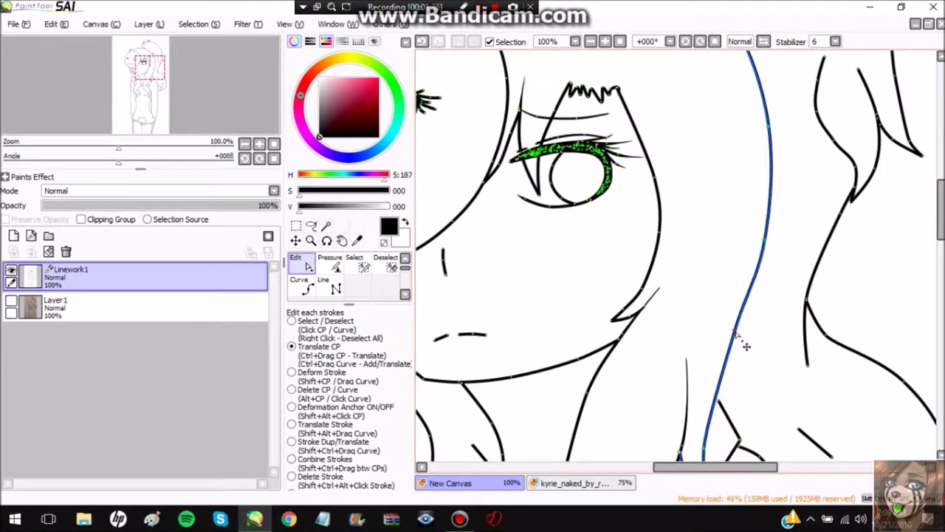
scroll(748, 345, down, 1)
key(p)
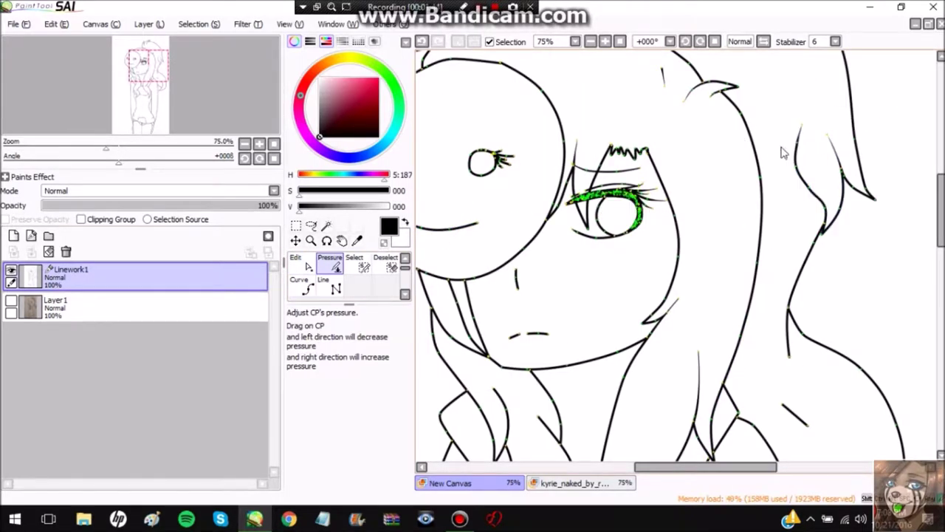
scroll(447, 307, up, 1)
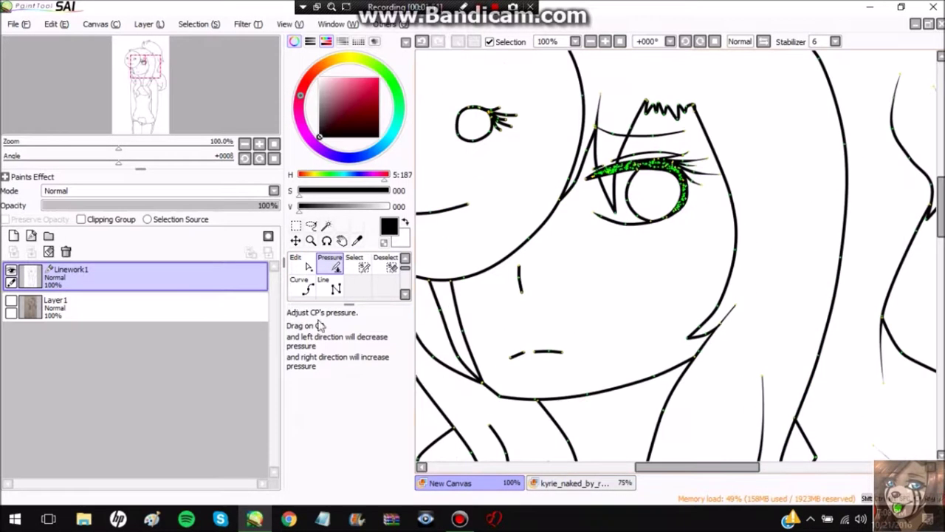
Remove the old nose line and redraw it as a slight curve with tapered ends
key(e)
scroll(475, 305, up, 4)
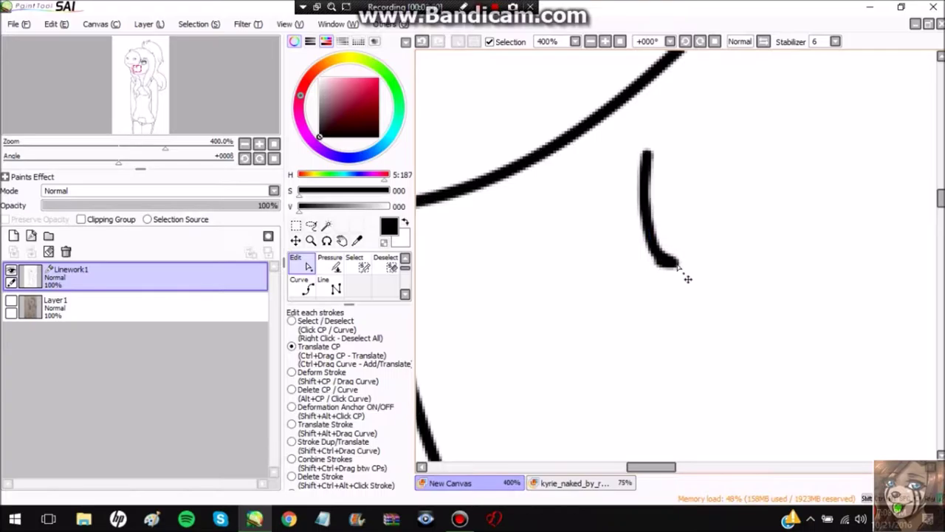
key(c)
key(ctrl+z)
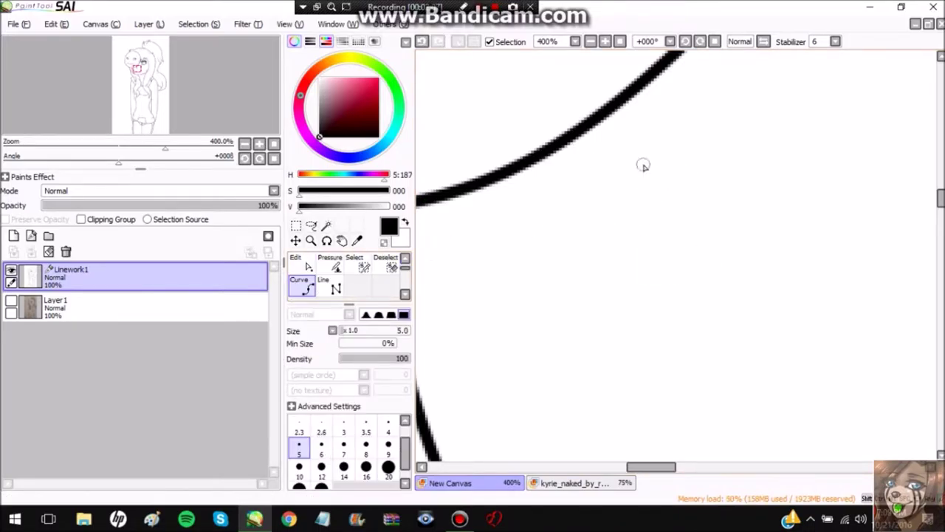
key(p)
drag(490, 190, 525, 270)
Taper the ends of the two mouth strokes
scroll(525, 270, down, 2)
drag(590, 384, 574, 394)
scroll(599, 386, down, 3)
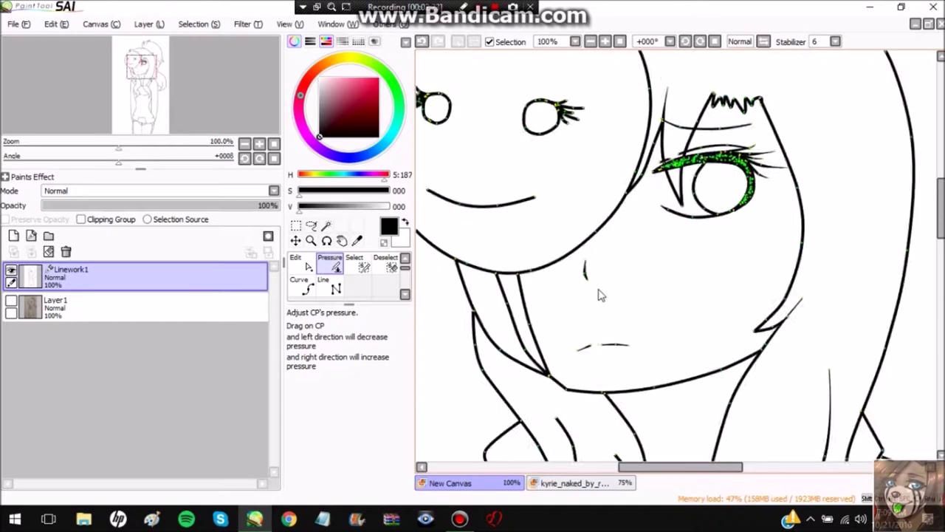
Taper the loose ends of the long hair strands over the torso and of the hoodie's chest lines
scroll(446, 395, down, 2)
scroll(506, 274, up, 4)
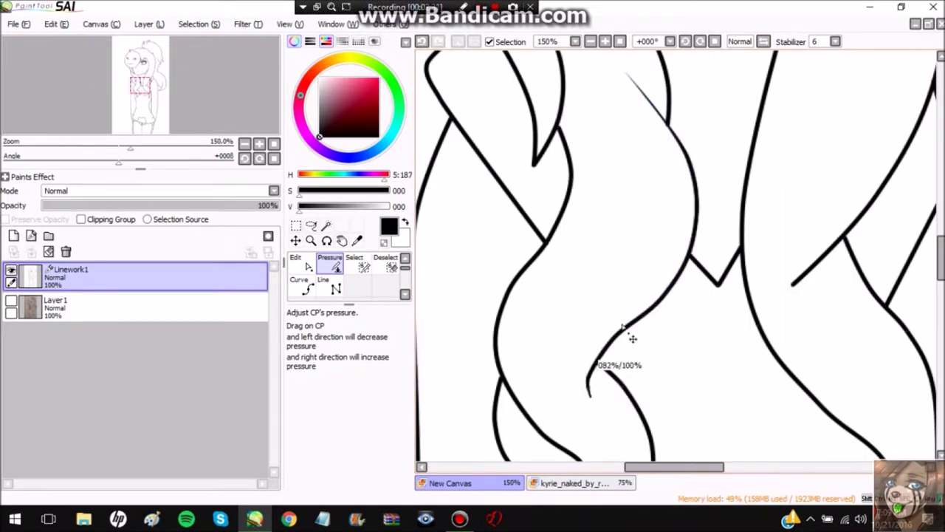
scroll(632, 338, down, 2)
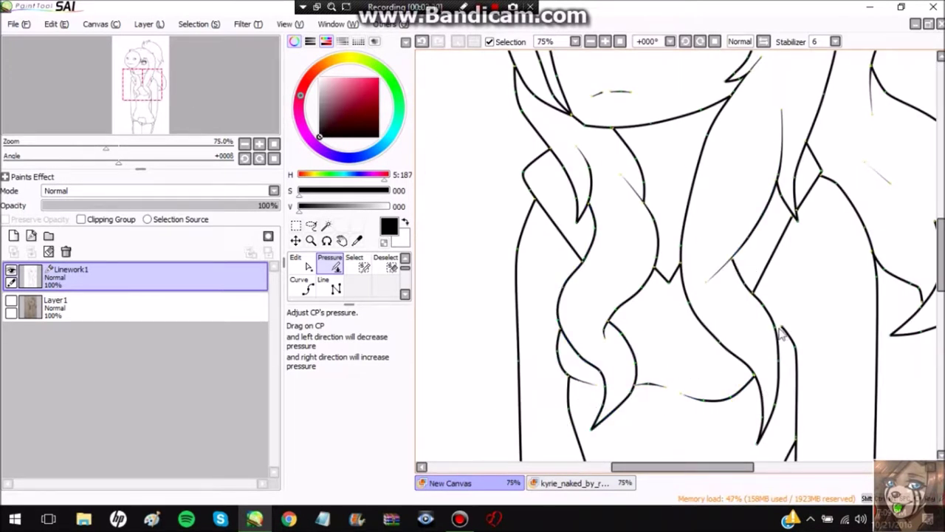
scroll(768, 311, down, 3)
scroll(755, 268, up, 2)
scroll(576, 448, down, 2)
scroll(627, 375, down, 2)
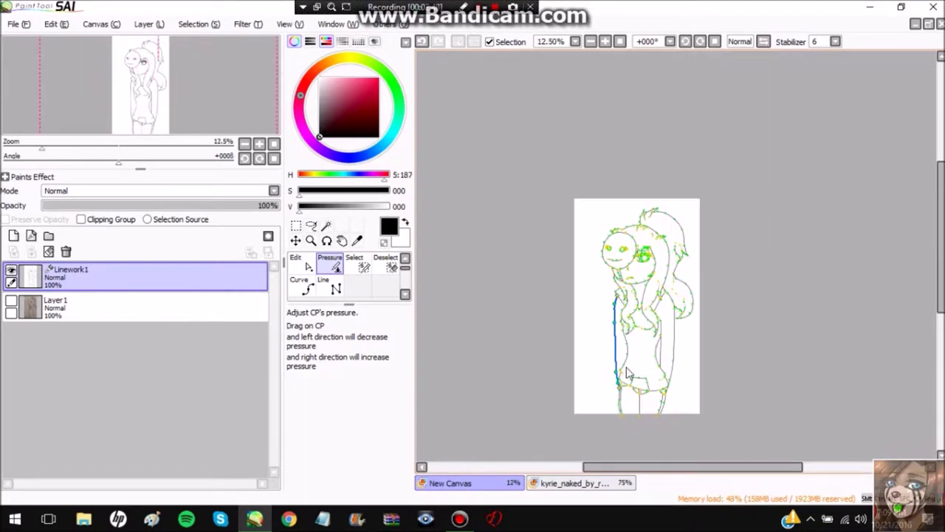
Taper the tips of the lashes on the mask eye nearest the girl's face
scroll(628, 374, up, 5)
scroll(531, 186, down, 1)
scroll(532, 185, up, 4)
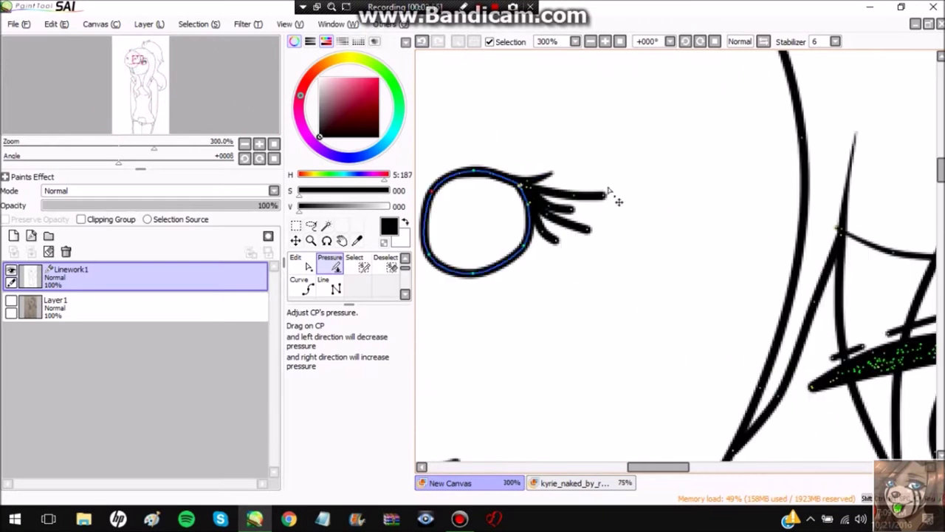
drag(607, 193, 559, 220)
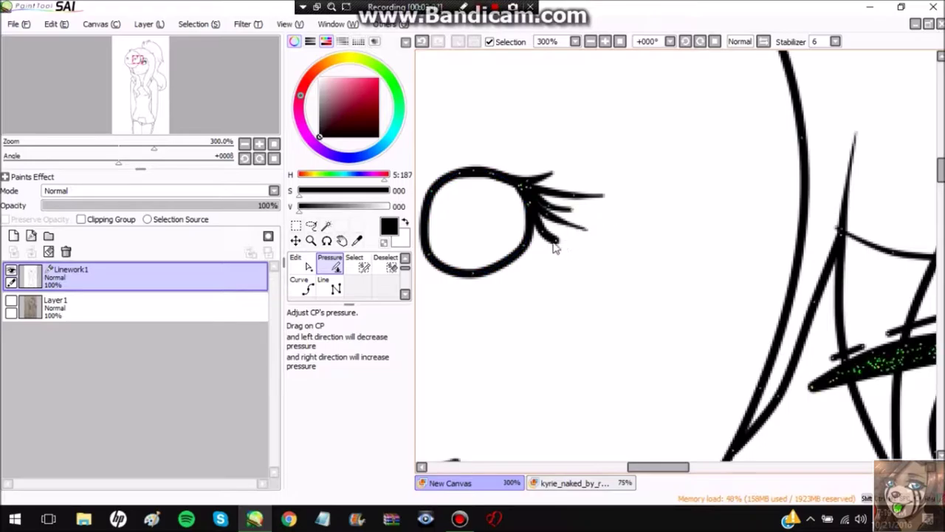
scroll(451, 247, down, 1)
scroll(487, 196, up, 1)
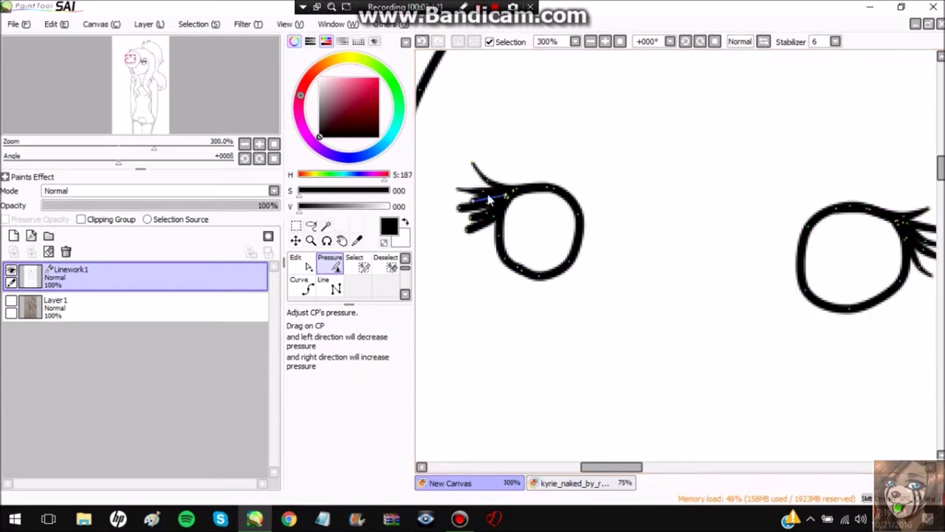
Taper the lash tips on the mask's outer eye
drag(476, 188, 472, 203)
key(ctrl)
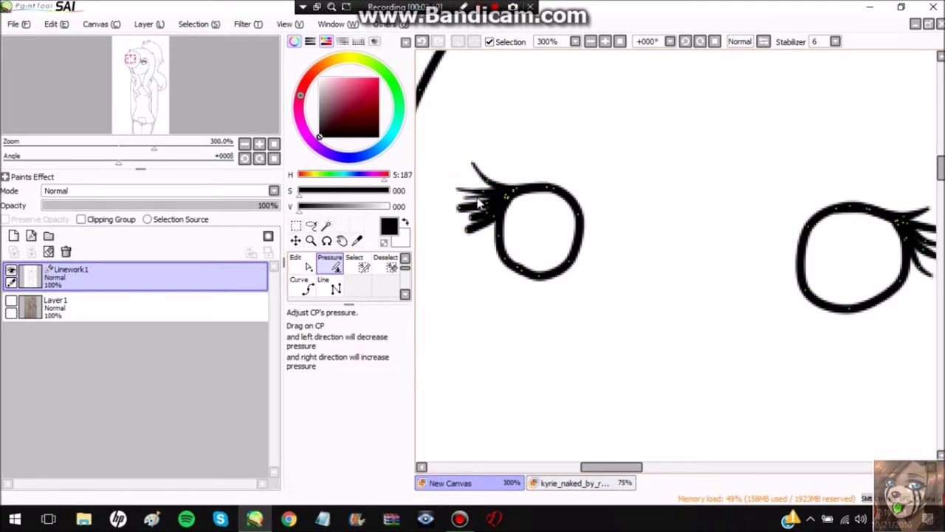
key(ctrl)
scroll(426, 256, up, 2)
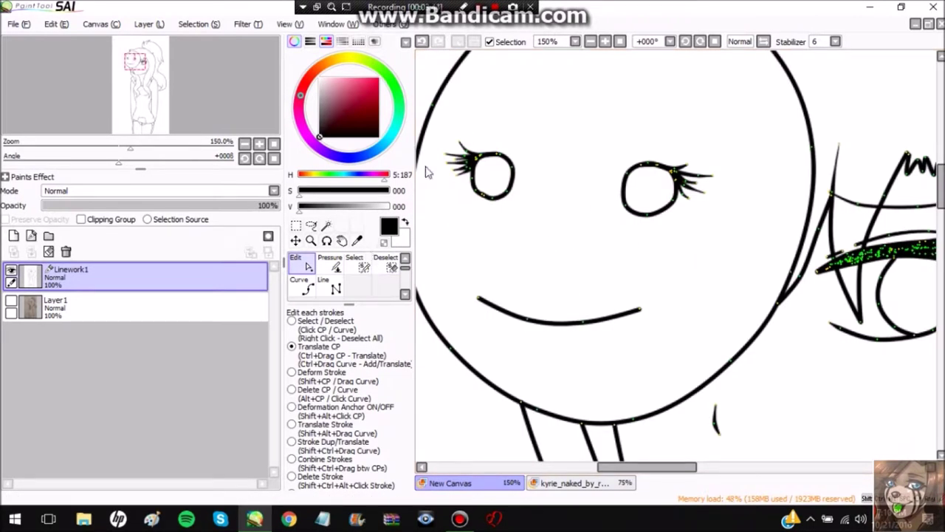
Taper both ends of the mask's smile
key(p)
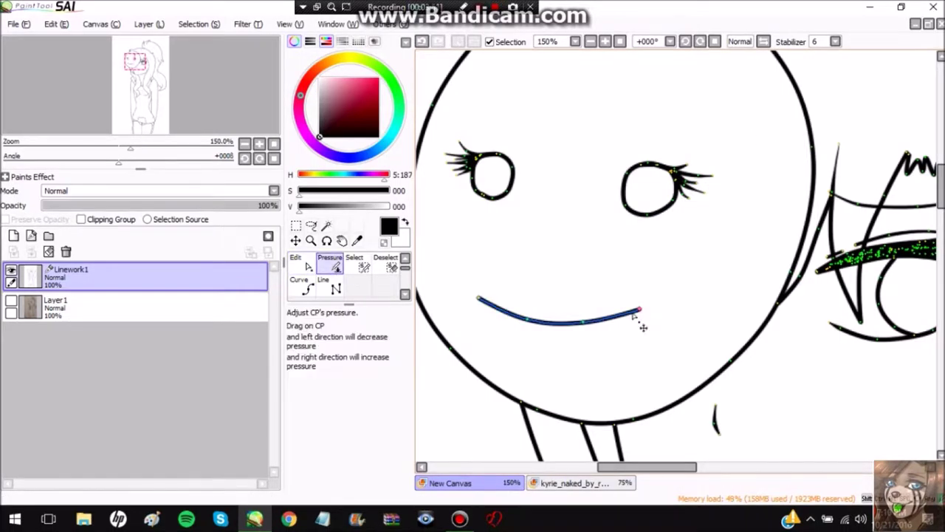
scroll(517, 296, down, 4)
scroll(664, 184, up, 3)
Show the sketch layer and draw a long curved strand at the ponytail's inner edge behind the head with the Curve tool
click(11, 300)
key(c)
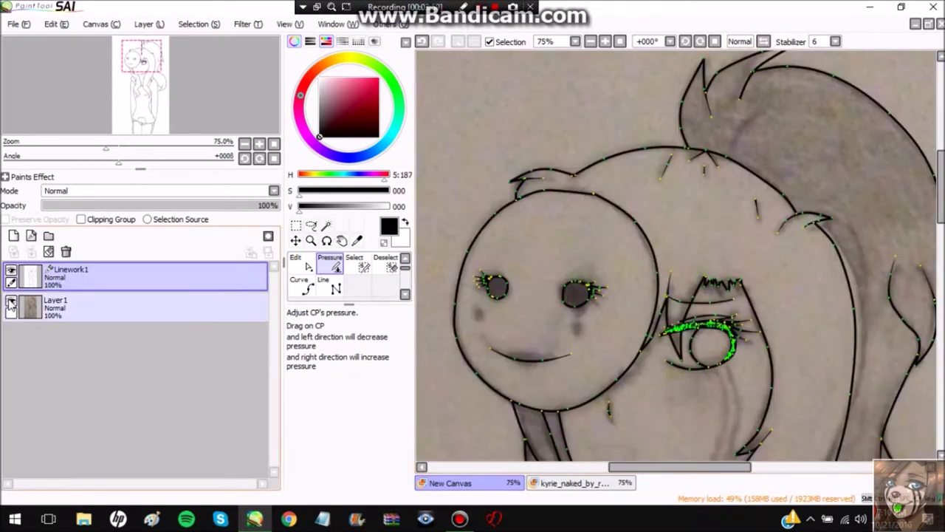
scroll(715, 108, up, 3)
scroll(745, 133, down, 5)
scroll(708, 110, up, 3)
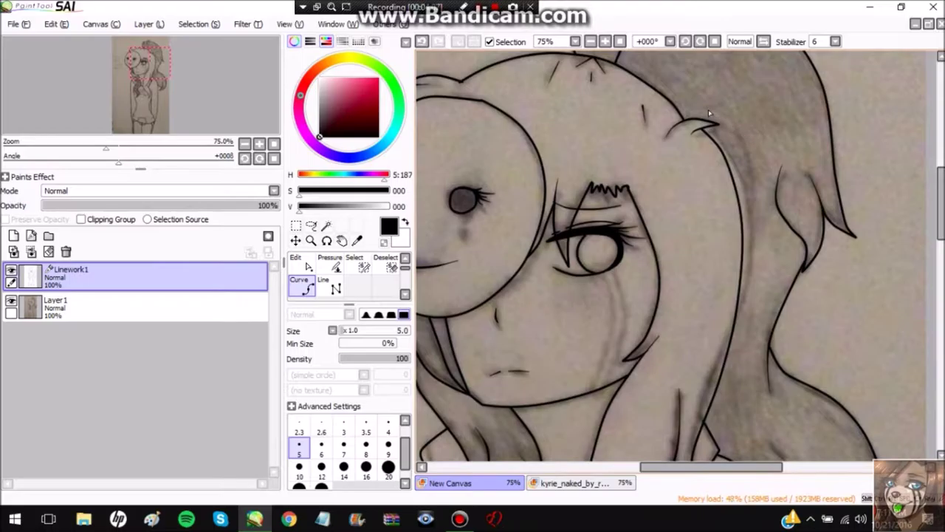
Taper the new curved ponytail strand and the short strand at the ponytail's base
key(p)
scroll(752, 159, up, 1)
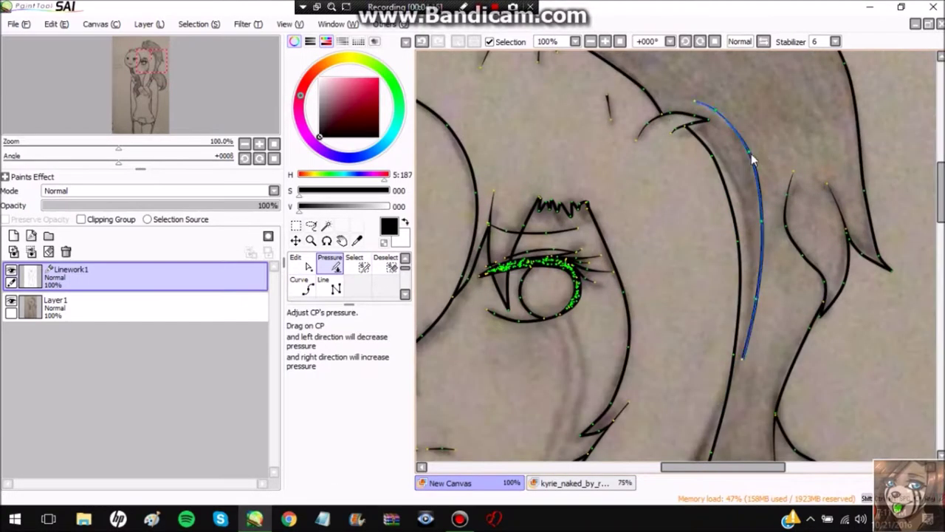
drag(752, 157, 811, 245)
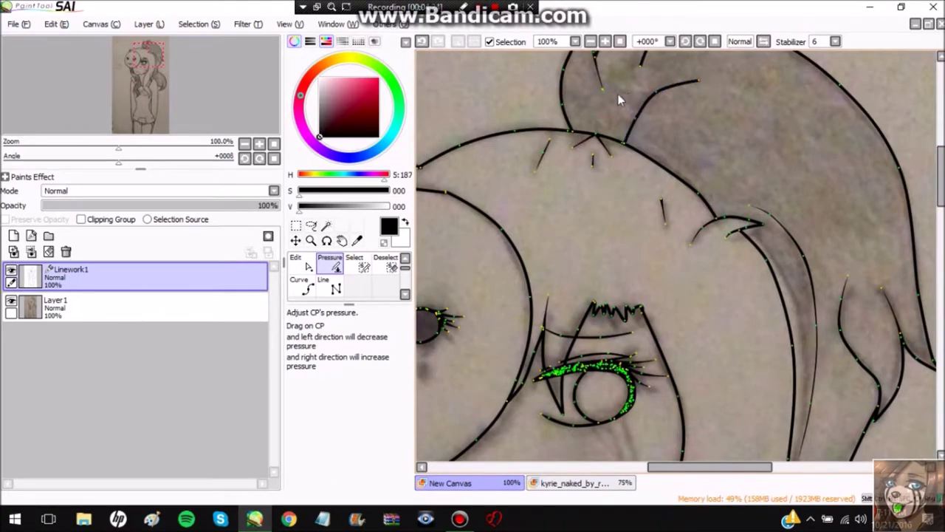
scroll(640, 83, down, 4)
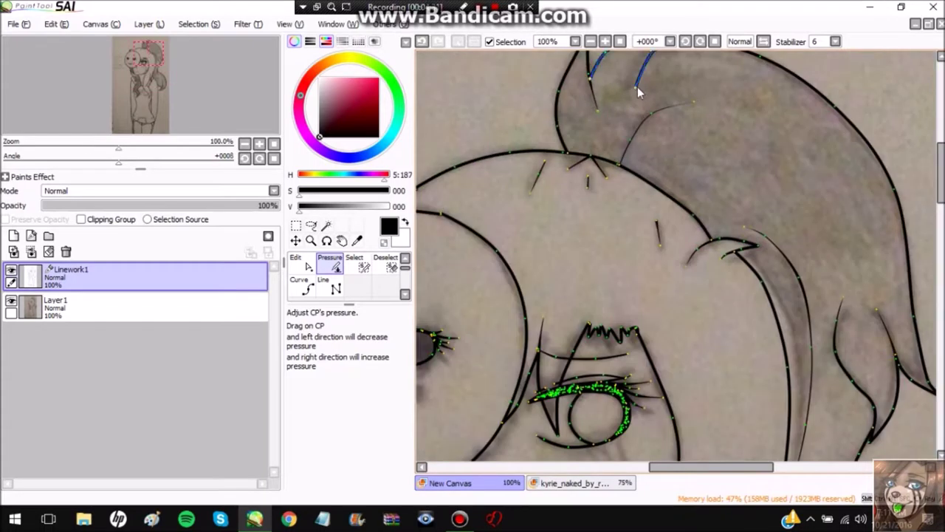
Add a new layer directly above the sketch layer and sample the skin tone from the face in the kyrie reference drawing
click(55, 306)
click(13, 235)
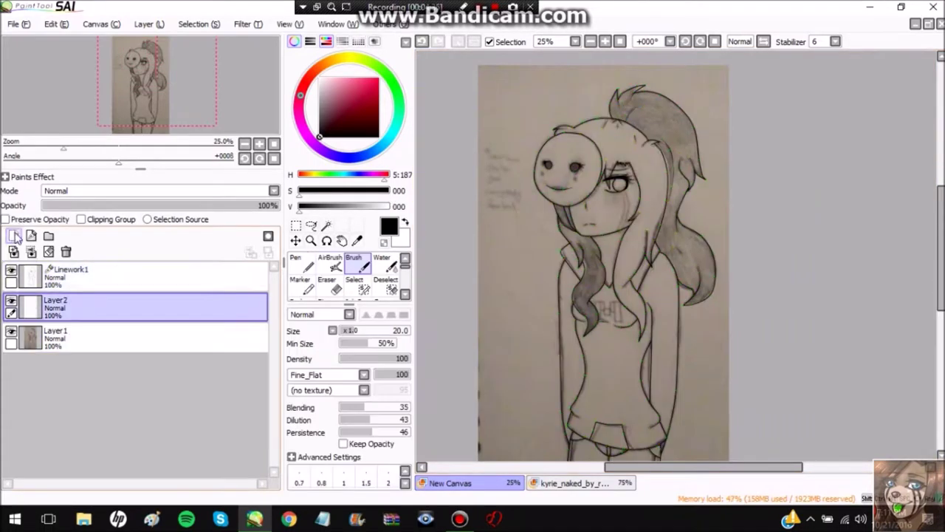
click(574, 484)
alt+click(697, 175)
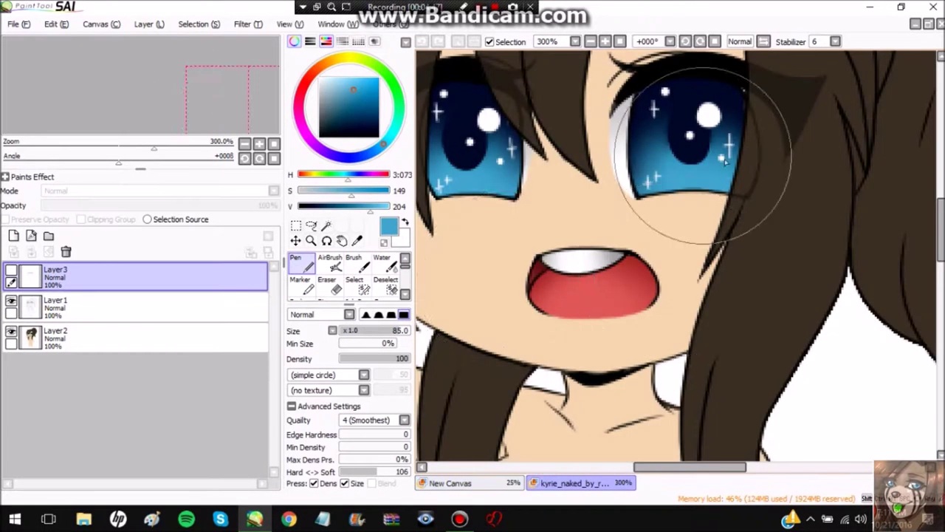
alt+click(477, 280)
Return to the New Canvas drawing and paint the face and neck in the sampled skin tone with the Pen at size 85
click(449, 483)
mouse_move(580, 221)
mouse_down()
mouse_move(544, 164)
mouse_move(519, 179)
mouse_move(635, 92)
mouse_up()
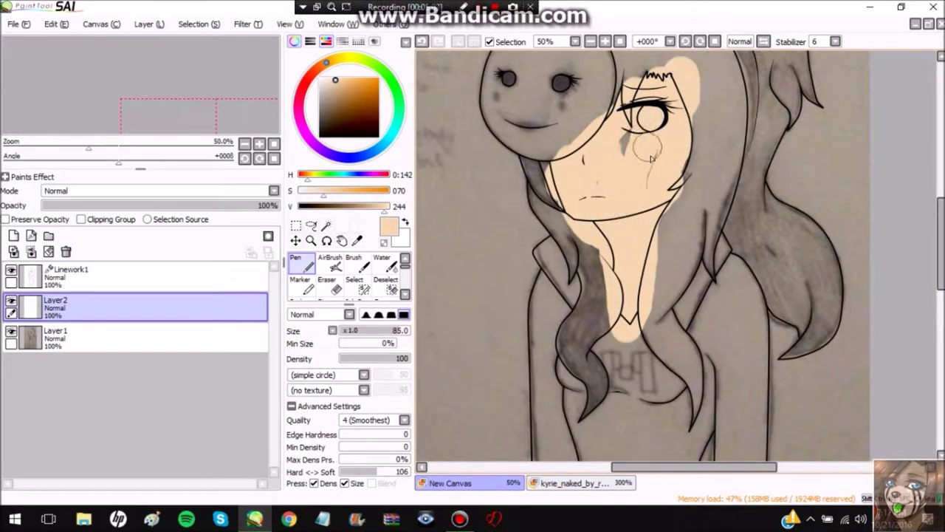
scroll(678, 161, down, 1)
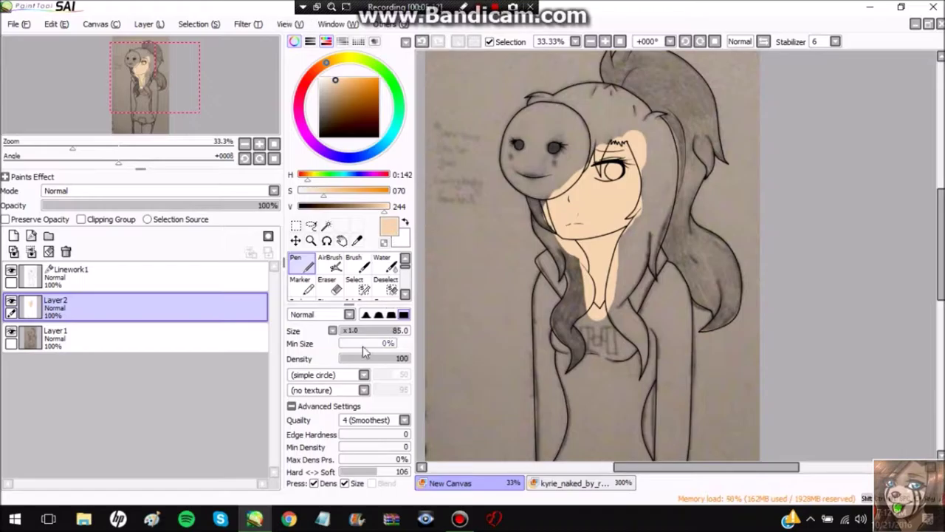
Try to paint the white of the visible eye with the Pen at size 15
scroll(610, 170, up, 7)
scroll(527, 153, down, 2)
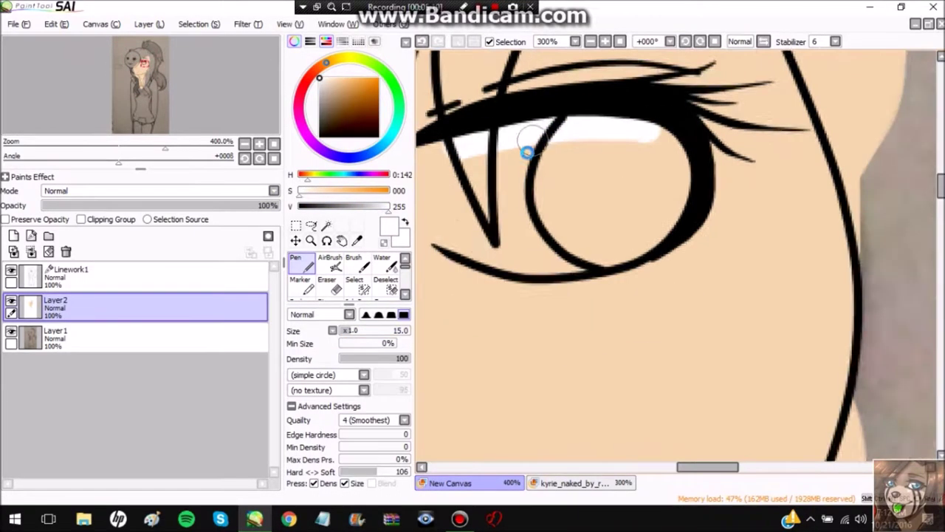
Preserve the skin layer's opacity, darken the skin tone to value 202, and shade along the hair strand crossing the eye at size 31
drag(375, 212, 370, 212)
scroll(495, 310, down, 1)
scroll(517, 221, up, 1)
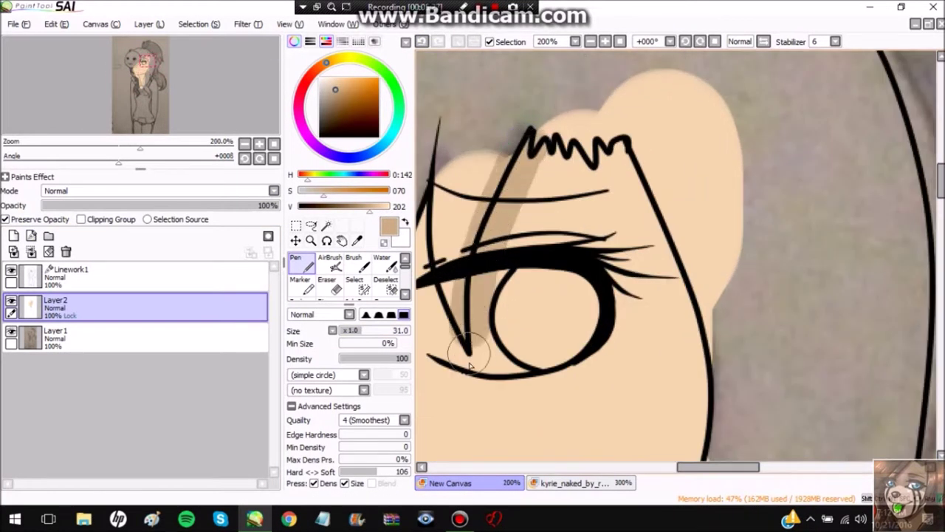
Shade the face along the mask's edge with the darker skin tone
scroll(567, 168, down, 2)
scroll(567, 168, up, 3)
drag(437, 255, 554, 199)
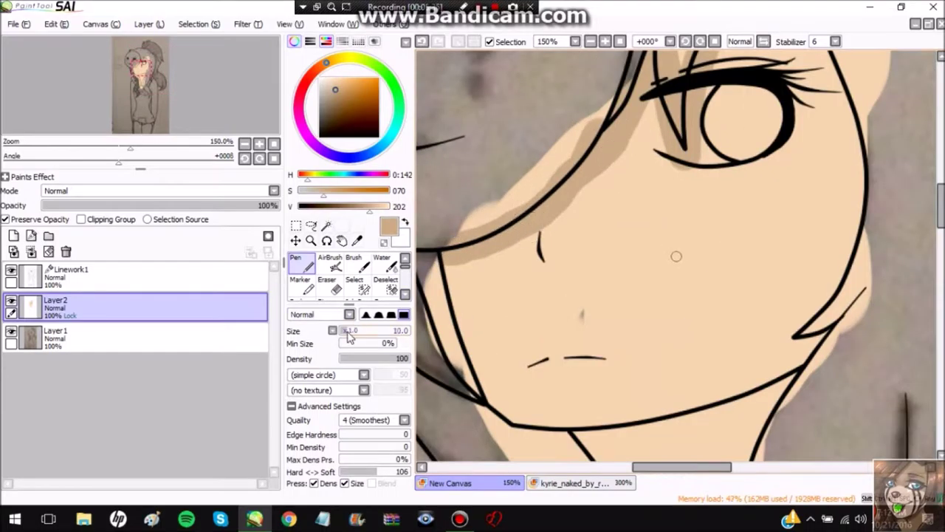
Paint a small darker shadow beside the nose with the Pen at size 10
scroll(553, 164, up, 3)
drag(572, 281, 553, 165)
scroll(553, 164, down, 1)
scroll(591, 369, up, 1)
Turn off opacity preservation and fill the small unpainted gap above the mouth with the base skin tone
alt+click(676, 224)
scroll(692, 297, down, 2)
scroll(748, 258, down, 1)
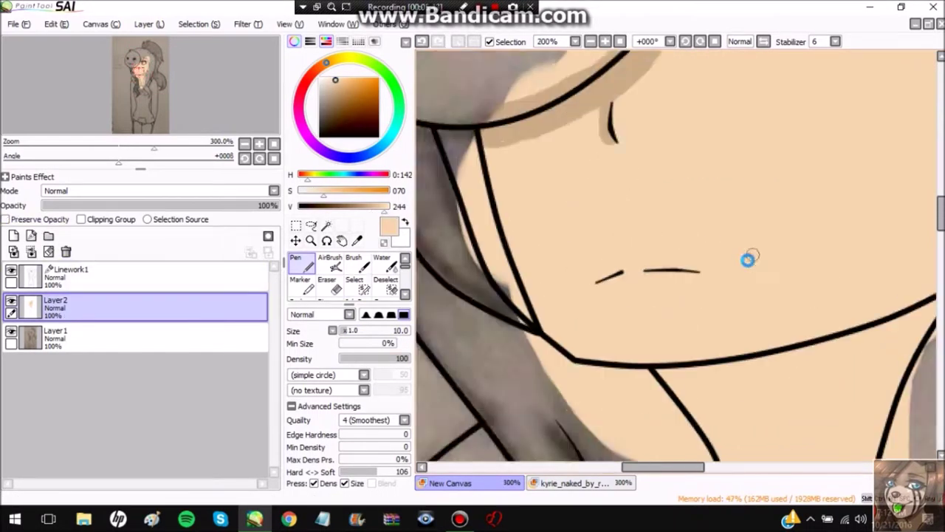
Shade beneath the jawline and down both sides of the neck with the darker skin tone at size 16, preserving the layer's opacity
scroll(748, 259, up, 1)
scroll(617, 255, up, 1)
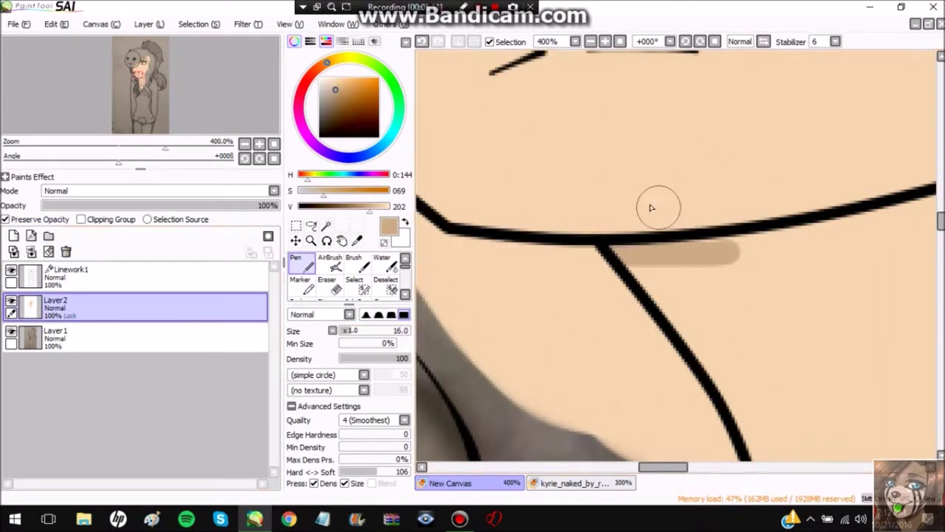
scroll(662, 219, down, 1)
drag(878, 166, 591, 281)
scroll(590, 280, down, 1)
drag(547, 206, 600, 275)
drag(509, 164, 500, 240)
scroll(569, 285, down, 1)
drag(561, 288, 580, 164)
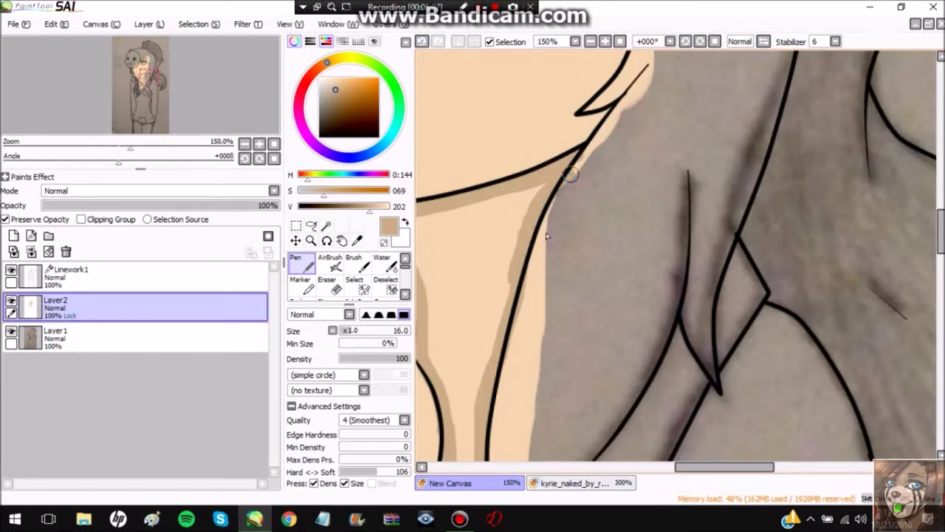
Extend the neck shadow under the chin with the darker skin tone at brush size 25
scroll(570, 177, up, 1)
drag(623, 135, 690, 112)
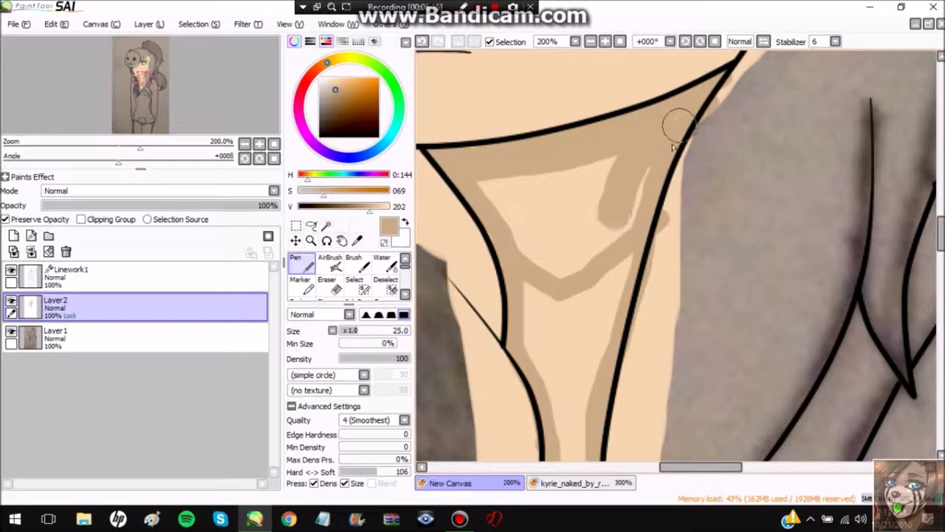
drag(481, 201, 513, 192)
scroll(646, 212, down, 4)
scroll(646, 211, up, 3)
scroll(347, 276, down, 2)
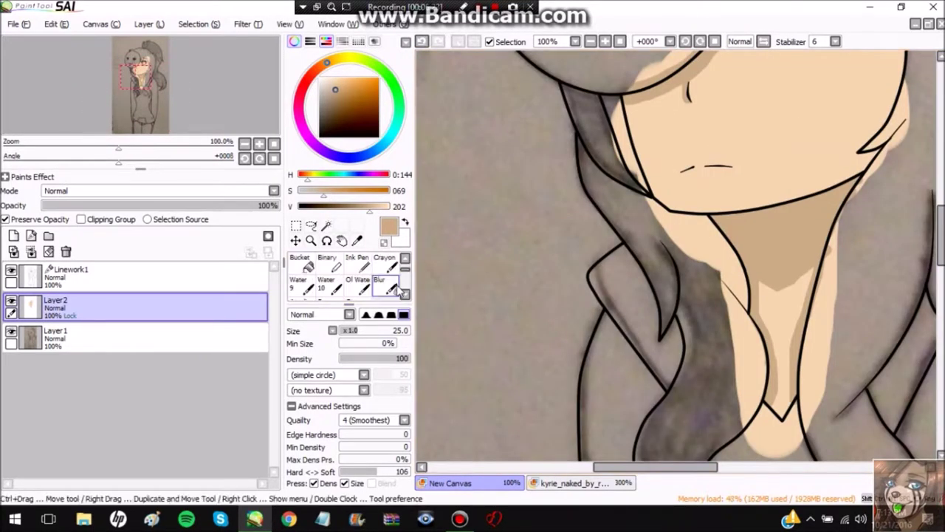
Soften the shading along the mask's edge, the nose and the strand over the eye with the Blur brush at size 21
click(384, 285)
scroll(517, 222, up, 2)
drag(343, 329, 361, 330)
mouse_move(755, 127)
mouse_down()
mouse_move(542, 158)
mouse_move(569, 200)
mouse_up()
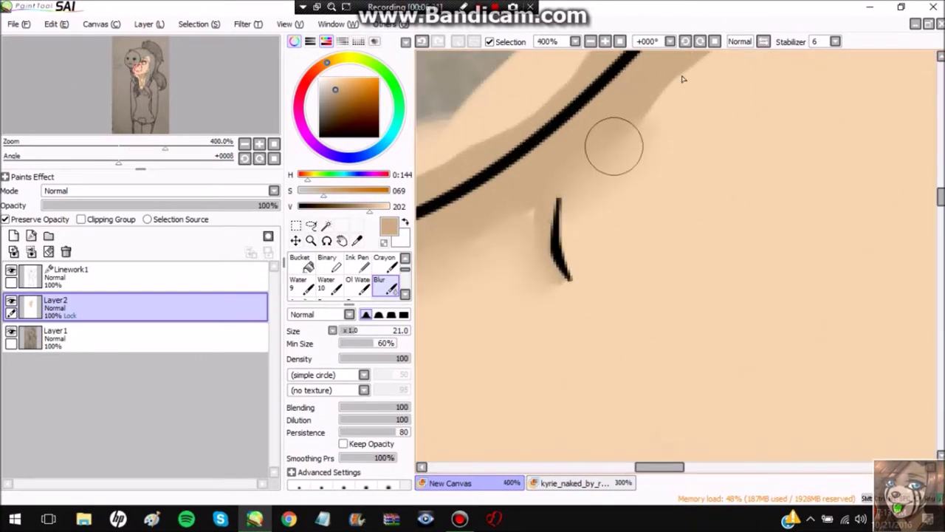
scroll(686, 143, down, 3)
scroll(599, 177, up, 3)
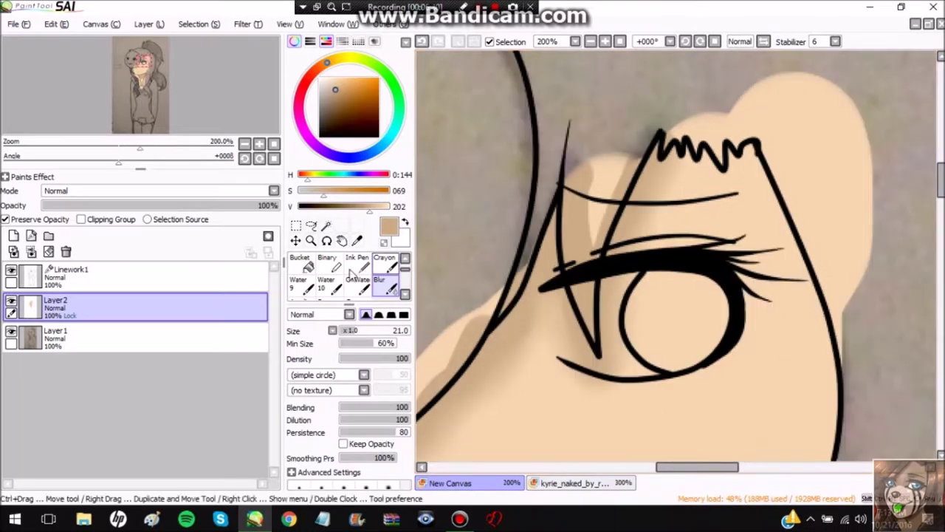
Paint over the skin shading with the base skin tone using the Pen at size 100
scroll(599, 177, down, 1)
key(n)
drag(373, 334, 407, 332)
scroll(520, 308, down, 2)
alt+click(519, 308)
scroll(576, 281, down, 1)
scroll(640, 234, up, 3)
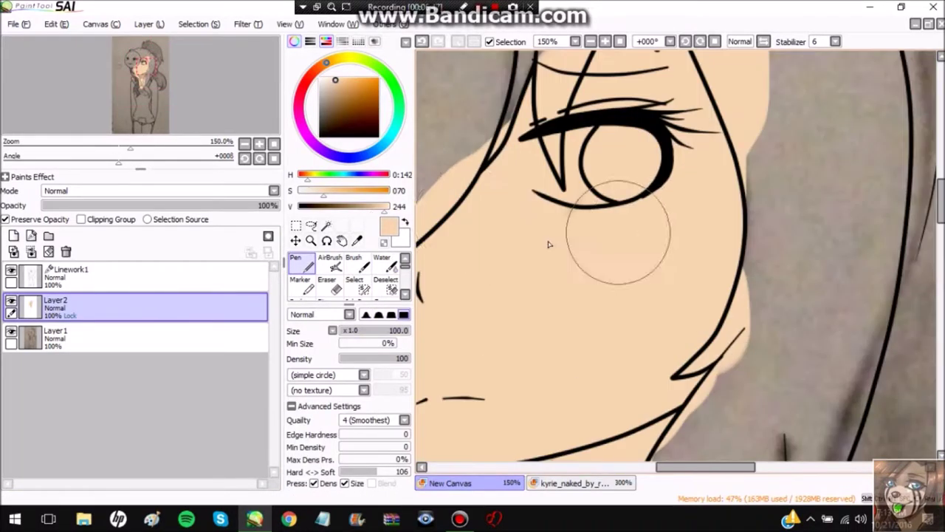
Select the front hair and the mask area on the linework layer with the Magic Wand
click(326, 226)
click(81, 277)
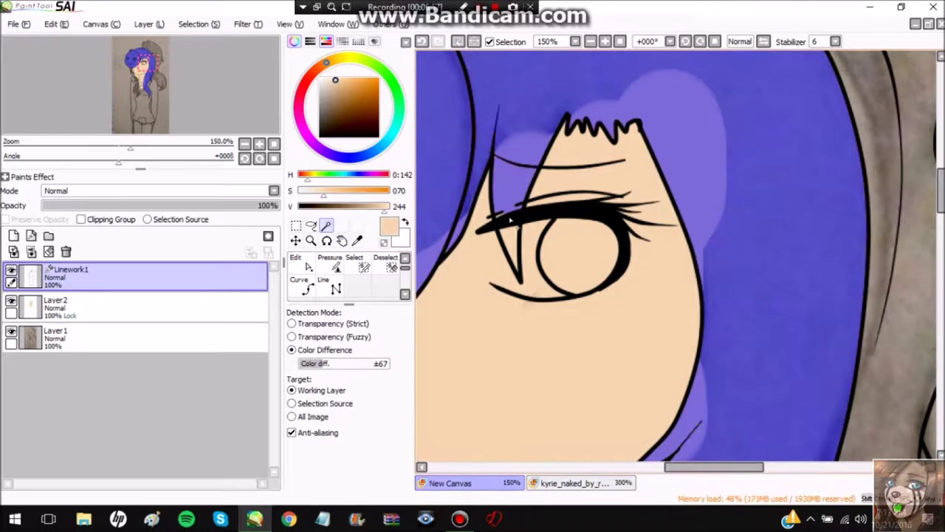
Add the missed tip and edges of the strand over the eye to the selection with the Select brush, reducing it to size 24
click(355, 262)
scroll(413, 221, up, 1)
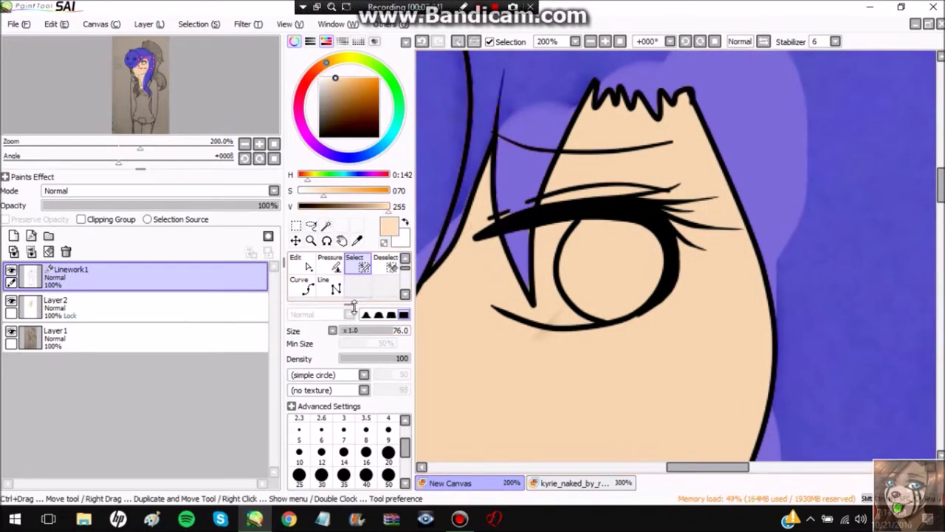
drag(353, 330, 344, 330)
scroll(658, 189, down, 3)
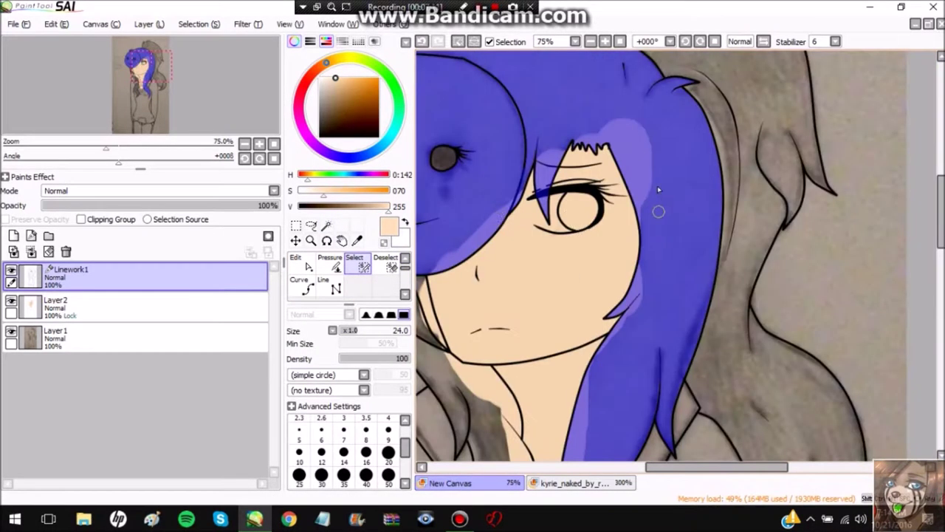
scroll(659, 190, down, 5)
Add the side hair strands, the hoodie body and one sleeve to the selection with the Magic Wand
click(325, 226)
click(527, 116)
scroll(527, 116, down, 3)
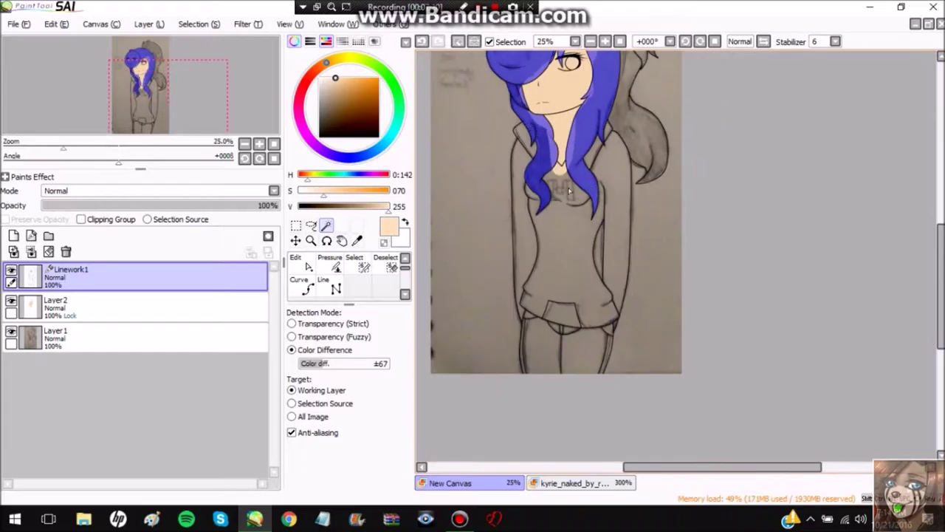
Add the missed edges of the hair strands beside the cheek to the selection with the Select brush at size 50
click(354, 262)
scroll(532, 111, up, 1)
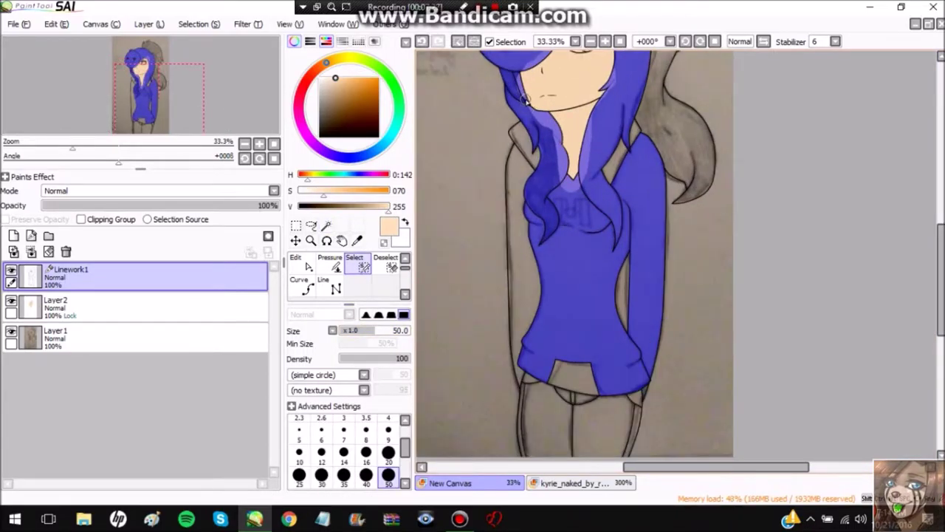
scroll(524, 100, up, 3)
scroll(523, 80, up, 4)
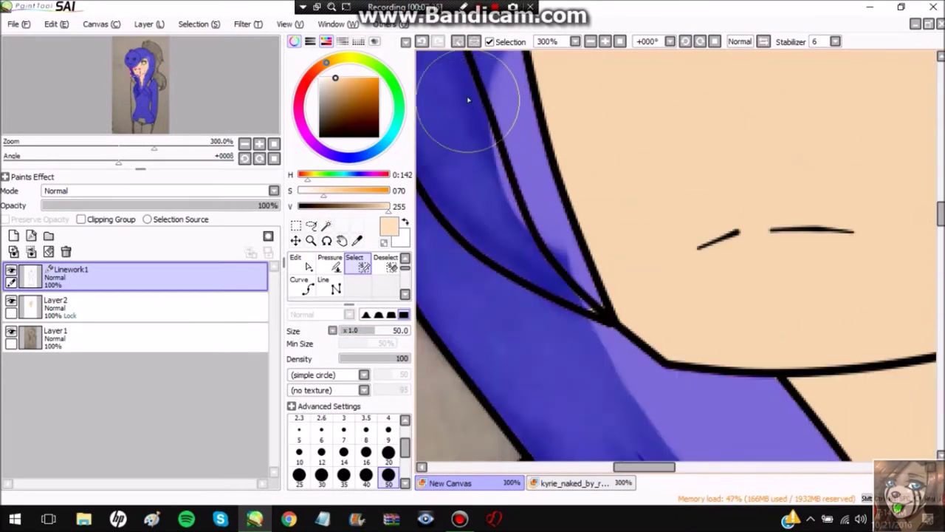
scroll(560, 335, down, 7)
Clear the skin paint inside the selected hair, mask and hoodie areas on Layer2, and drop the selection
click(297, 262)
click(74, 305)
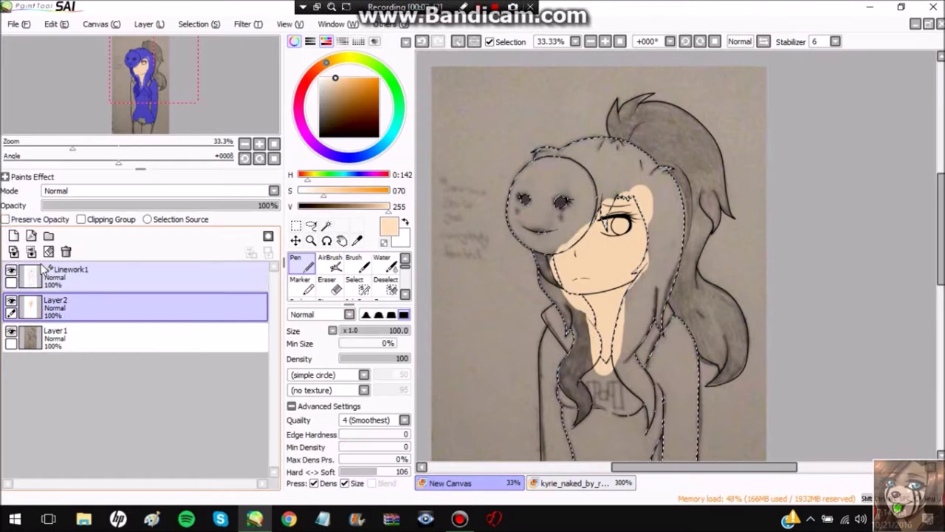
click(48, 235)
key(ctrl+z)
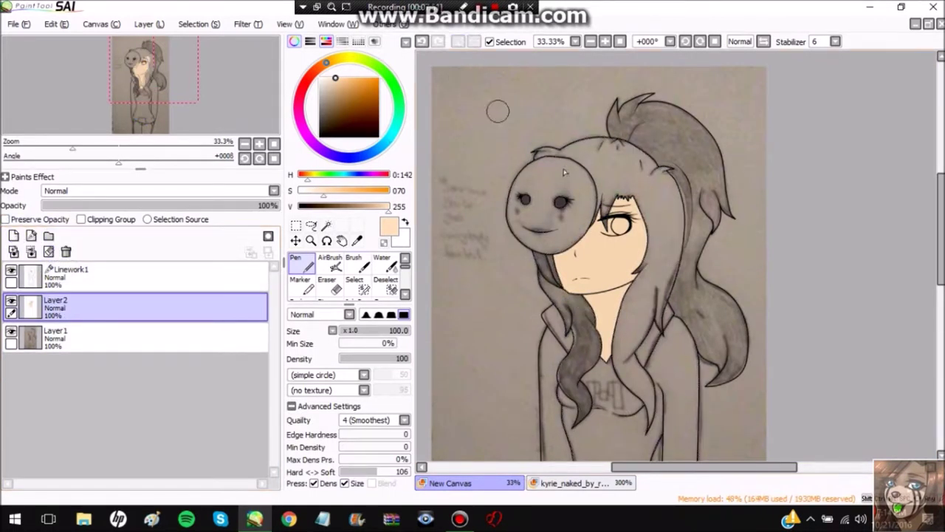
Erase leftover skin colour from the strand over the eye and the hair tips by the jaw with the Eraser at size 6
scroll(564, 173, up, 6)
scroll(624, 198, up, 3)
key(e)
scroll(615, 131, down, 3)
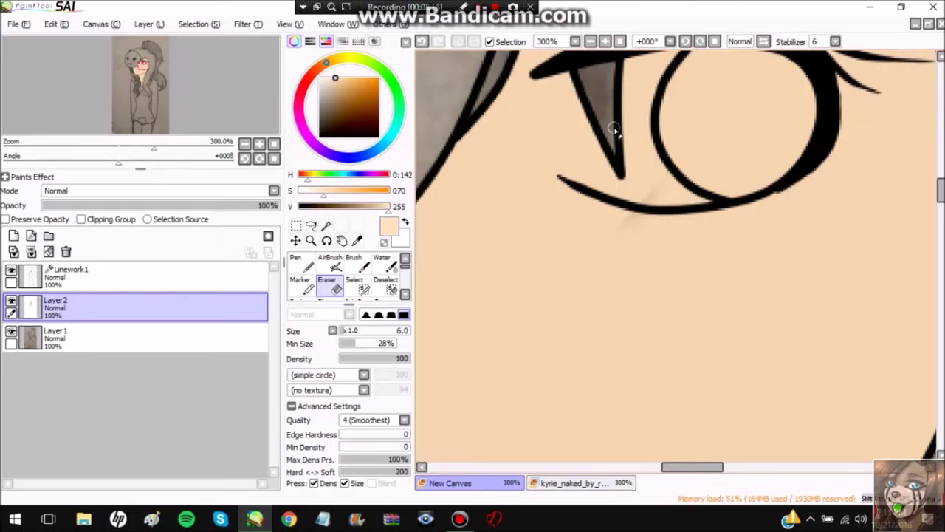
scroll(615, 130, down, 4)
scroll(649, 221, up, 8)
scroll(822, 110, down, 3)
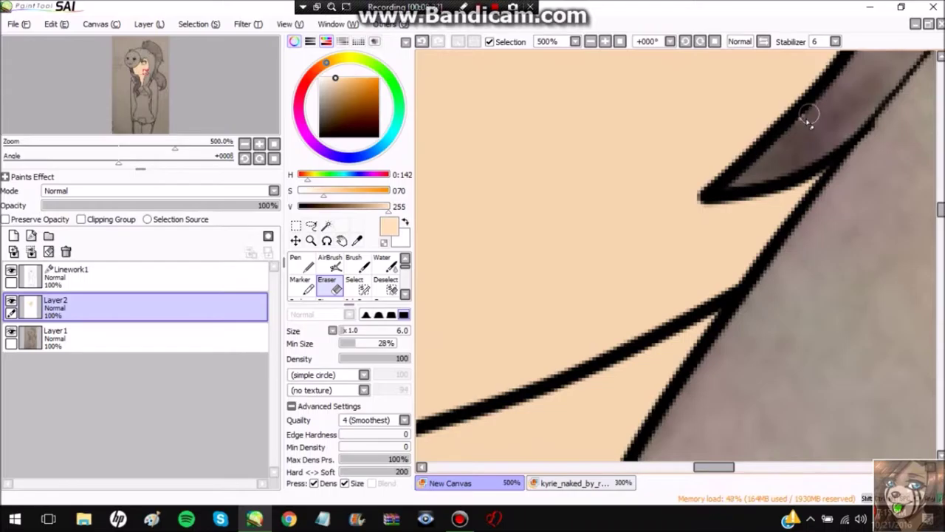
scroll(581, 162, up, 1)
scroll(581, 163, down, 3)
scroll(637, 179, down, 6)
scroll(676, 256, up, 4)
Paint the white of the eye on a new layer above the skin with the Pen
key(n)
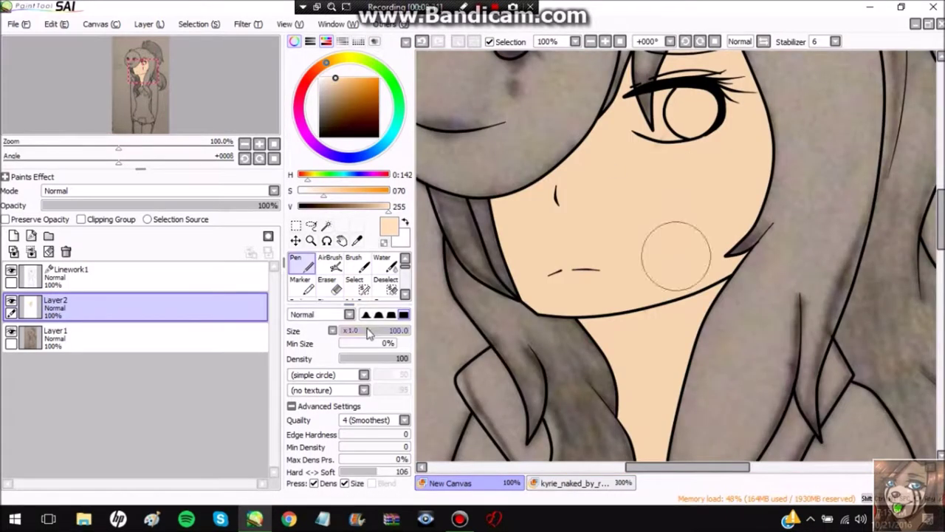
click(13, 236)
scroll(686, 111, up, 3)
mouse_move(783, 119)
mouse_down()
mouse_move(612, 106)
mouse_move(591, 263)
mouse_move(508, 137)
mouse_up()
mouse_move(664, 266)
mouse_down()
mouse_move(804, 236)
mouse_move(738, 137)
mouse_move(731, 148)
mouse_up()
scroll(739, 148, down, 3)
scroll(738, 148, up, 1)
Pick blue from the reference drawing, fill the iris on a new layer with the Pen at size 20, and erase the spill
click(574, 483)
alt+click(549, 158)
click(449, 482)
click(13, 236)
scroll(687, 185, up, 3)
mouse_move(761, 111)
mouse_down()
mouse_move(664, 125)
mouse_move(636, 227)
mouse_move(679, 298)
mouse_move(819, 274)
mouse_move(722, 137)
mouse_move(772, 156)
mouse_move(654, 264)
mouse_up()
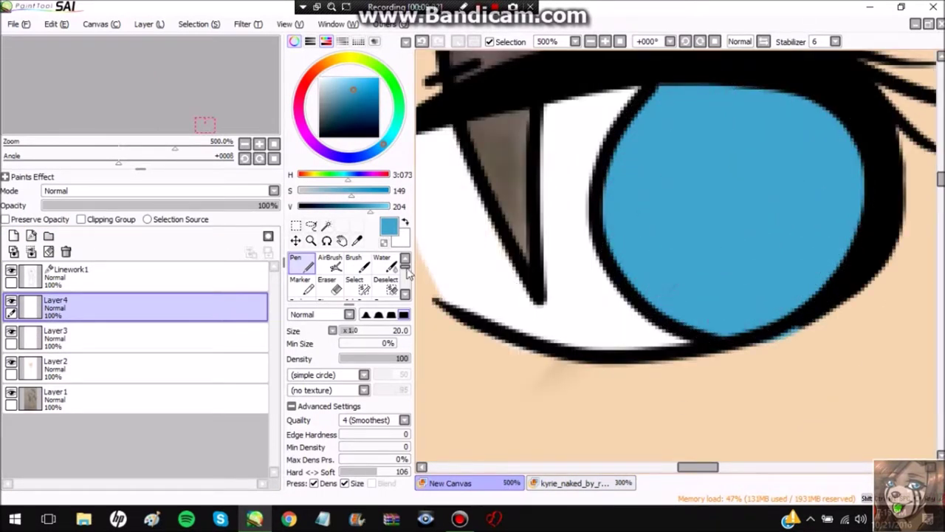
key(e)
scroll(595, 374, down, 2)
Try painting a vertical pupil on the iris layer in darker blue, value 150, with the Pen at size 10
click(56, 305)
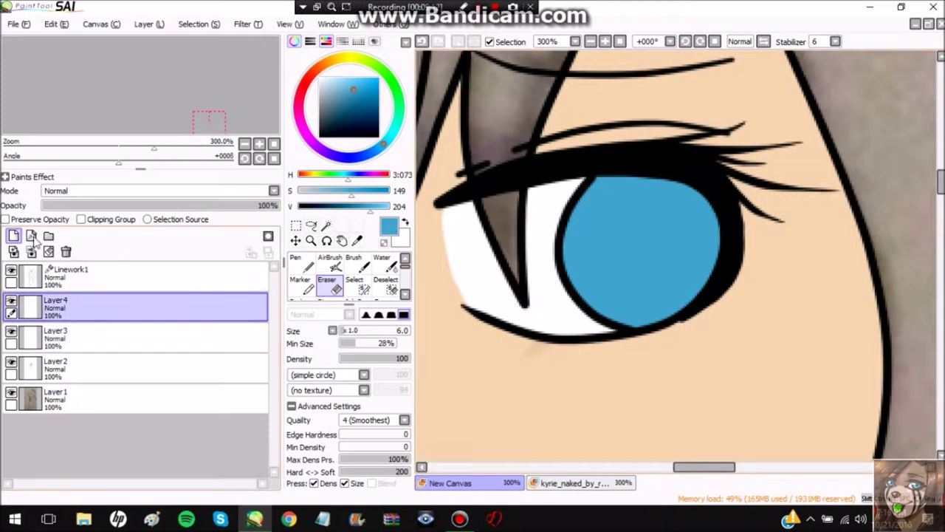
scroll(626, 216, up, 3)
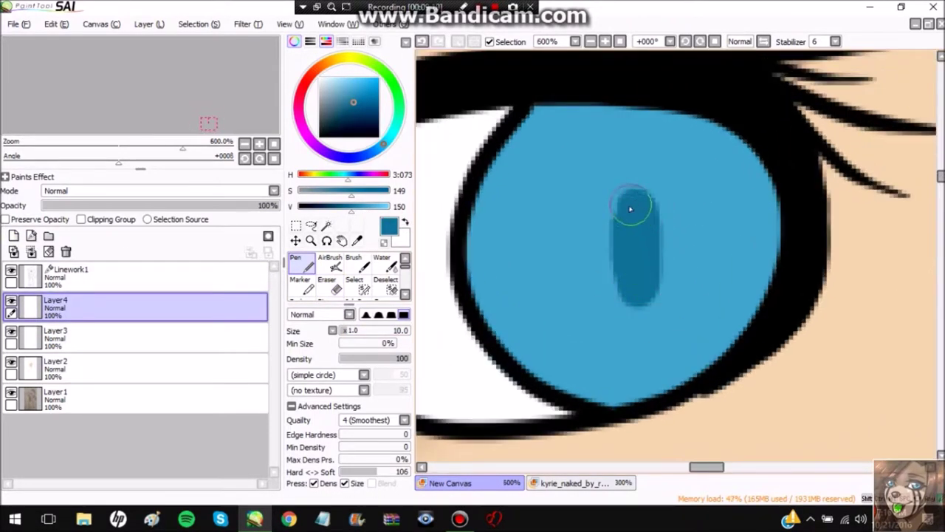
scroll(630, 209, down, 5)
Add a layer above the iris and paint a vertical oval pupil in darker blue, value 128, with the Pen at size 10
click(14, 235)
scroll(733, 196, up, 4)
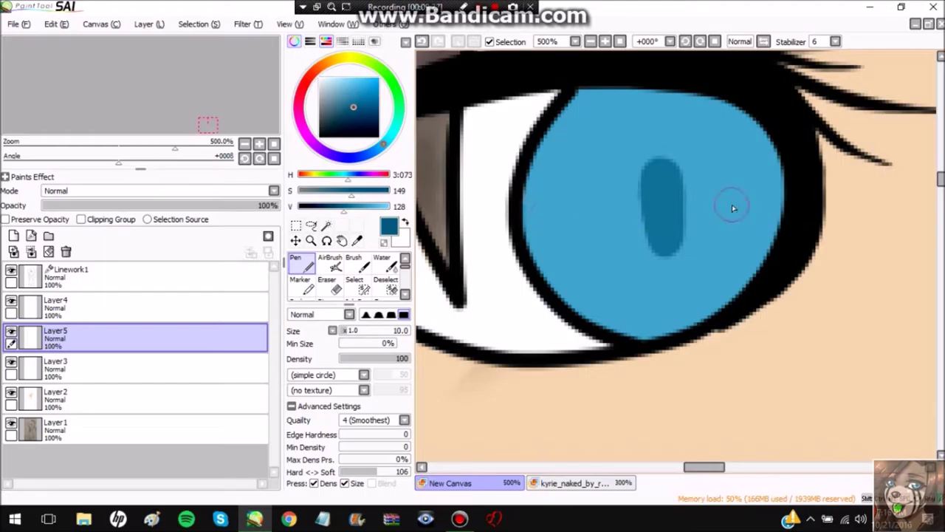
click(11, 300)
click(11, 301)
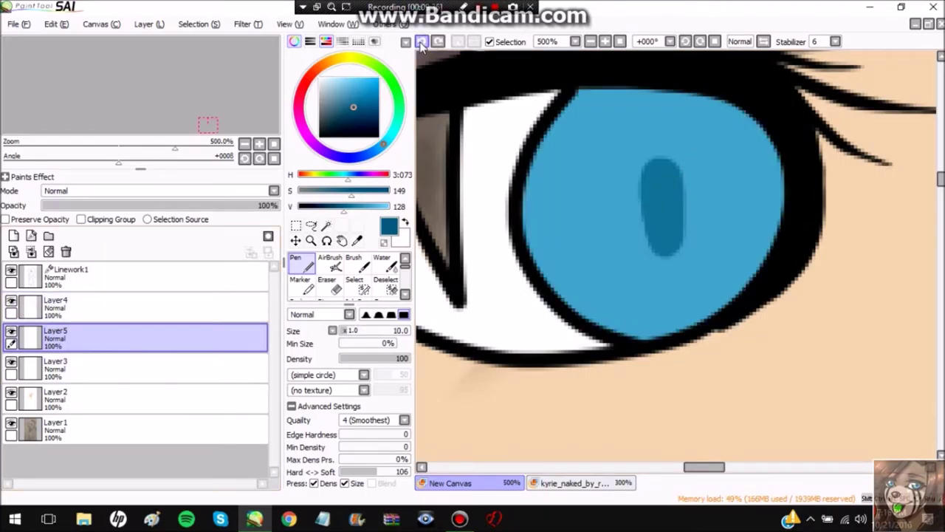
drag(59, 336, 59, 304)
scroll(664, 207, up, 1)
drag(680, 266, 678, 201)
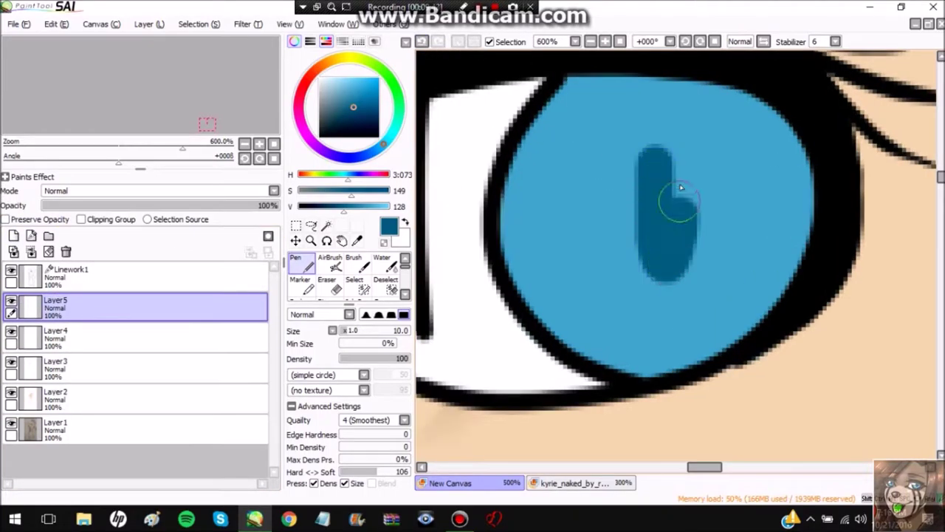
Paint the upper half of the iris dark blue, value 92, on a new layer between the iris base and the pupil
click(332, 210)
click(147, 337)
click(14, 236)
mouse_move(502, 222)
mouse_down()
mouse_move(771, 206)
mouse_move(650, 98)
mouse_up()
mouse_move(786, 139)
mouse_down()
mouse_move(733, 174)
mouse_move(749, 192)
mouse_move(532, 193)
mouse_up()
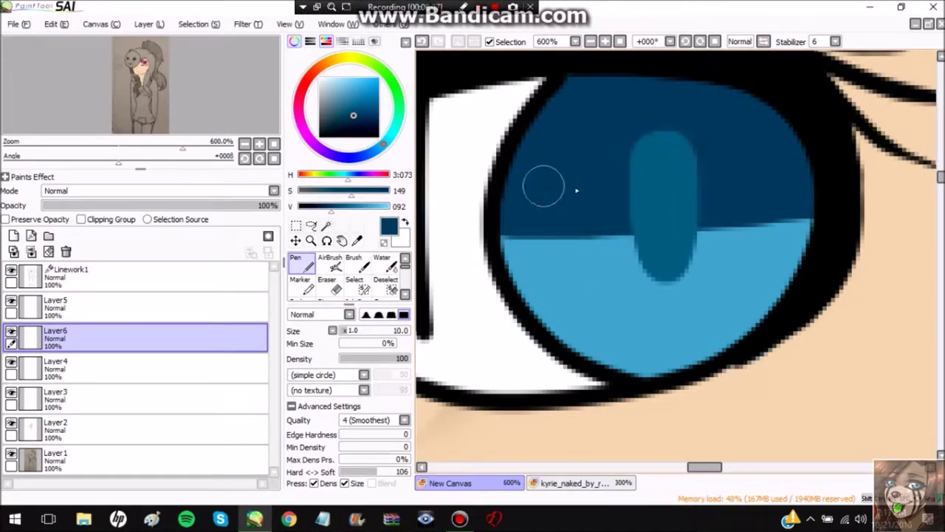
scroll(648, 270, down, 3)
Paint lighter blue curved highlights along the lower iris on a new layer above the iris base with the Pen at size 5
click(13, 236)
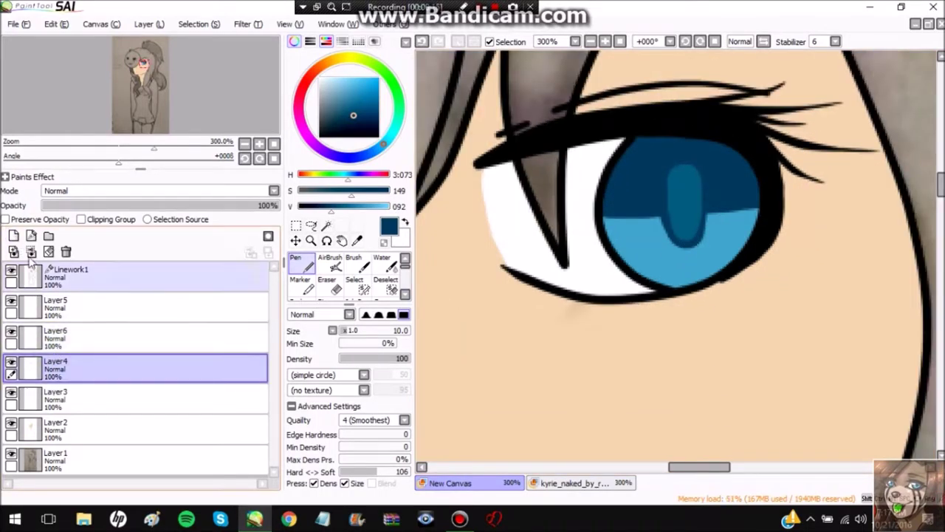
click(346, 334)
scroll(876, 212, up, 4)
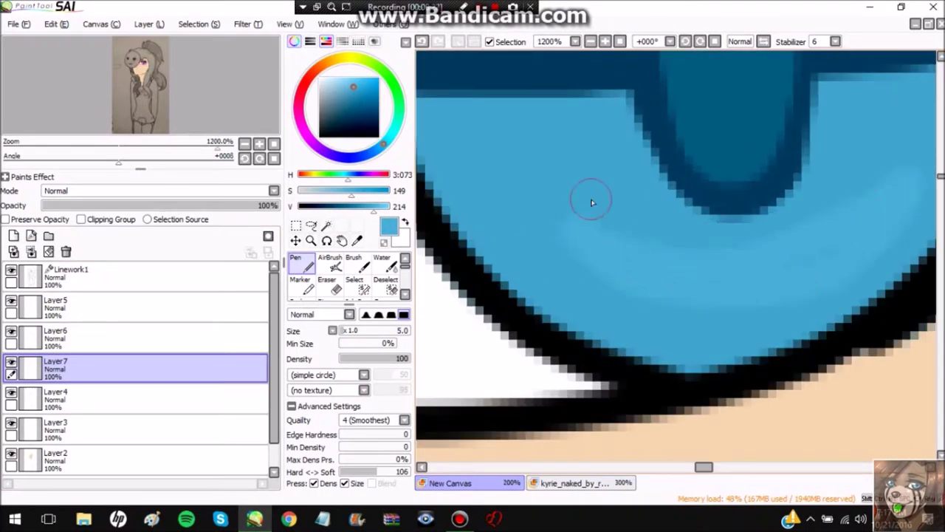
click(369, 206)
drag(565, 243, 739, 296)
drag(576, 281, 901, 325)
scroll(664, 295, down, 4)
Shade the upper iris in navy, value 60, on a new layer above the pupil, limited to the iris selected from the linework
click(37, 299)
click(13, 236)
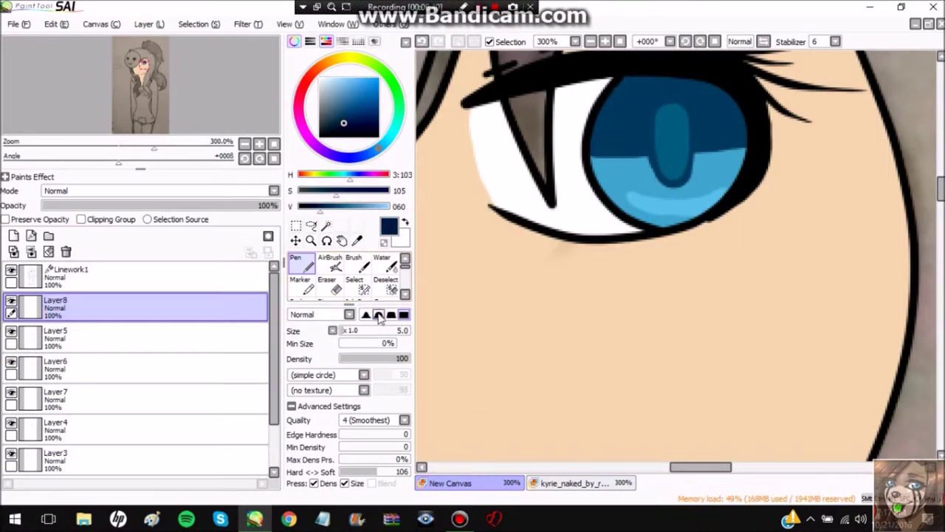
scroll(468, 165, up, 1)
click(55, 273)
click(327, 225)
click(687, 221)
click(55, 304)
click(301, 262)
Paint white light spots in the iris on a new layer with the Pen at size 6
click(14, 235)
scroll(633, 96, up, 1)
drag(633, 95, 650, 119)
scroll(664, 185, down, 1)
scroll(708, 152, up, 1)
scroll(804, 430, down, 5)
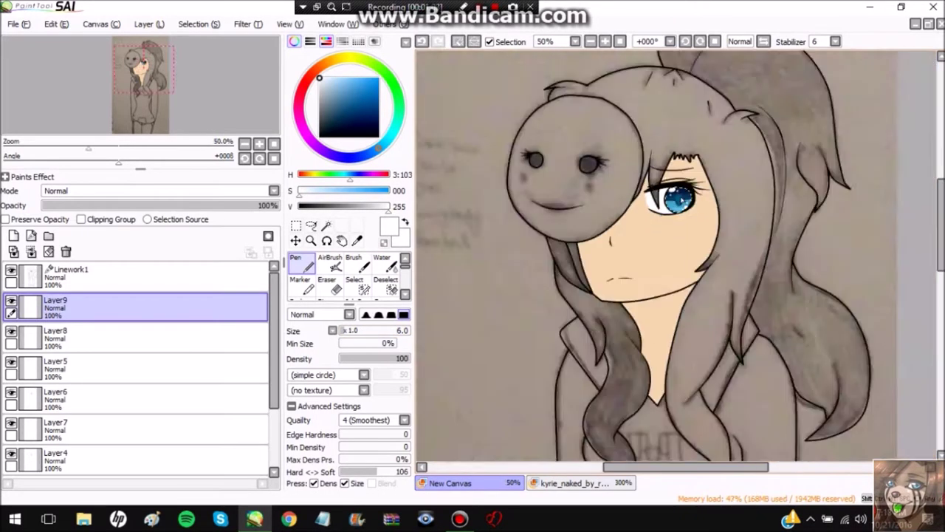
Merge all the eye layers down into the skin layer, Layer2
click(31, 252)
click(31, 252)
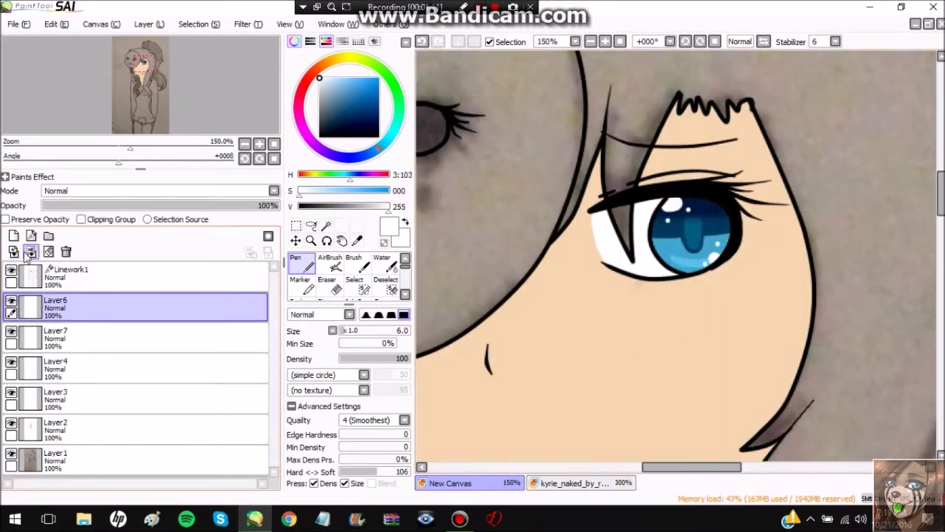
click(31, 251)
click(31, 251)
click(31, 252)
click(31, 252)
click(31, 252)
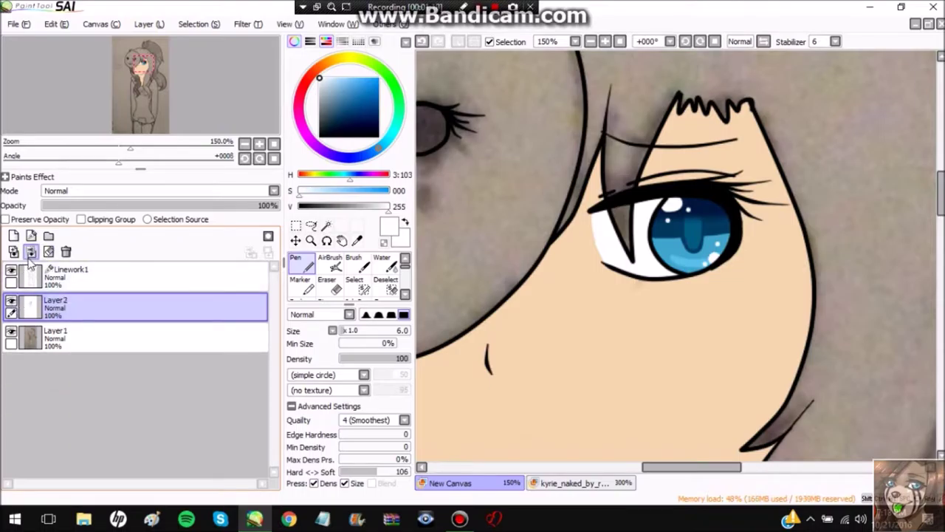
Paint the front hair around the face dark brown, value 59, on a new layer below the skin with the Pen at size 100
key(ctrl+z)
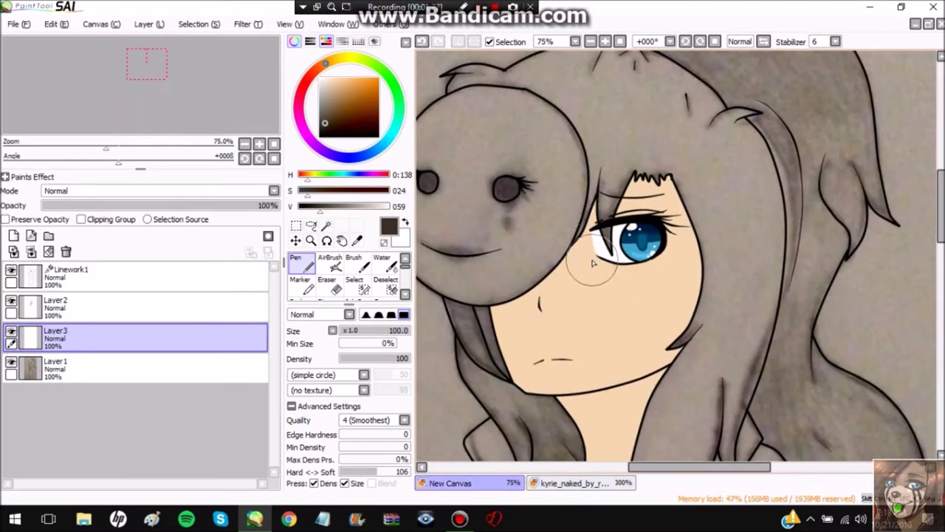
mouse_move(599, 154)
mouse_down()
mouse_move(635, 55)
mouse_move(687, 235)
mouse_up()
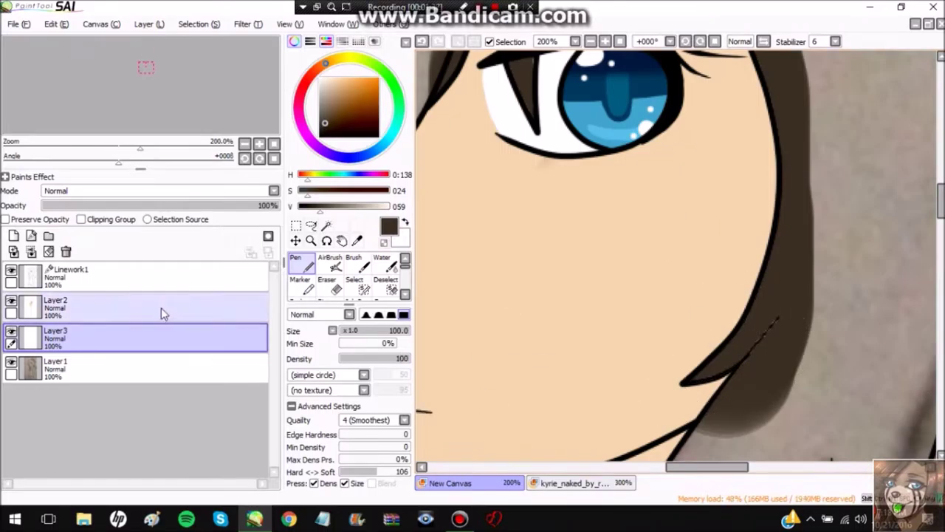
Erase the skin colour spilling past the cheek outline into the side hair on Layer2 with the Eraser at size 6
scroll(705, 387, up, 4)
key(e)
scroll(705, 388, down, 1)
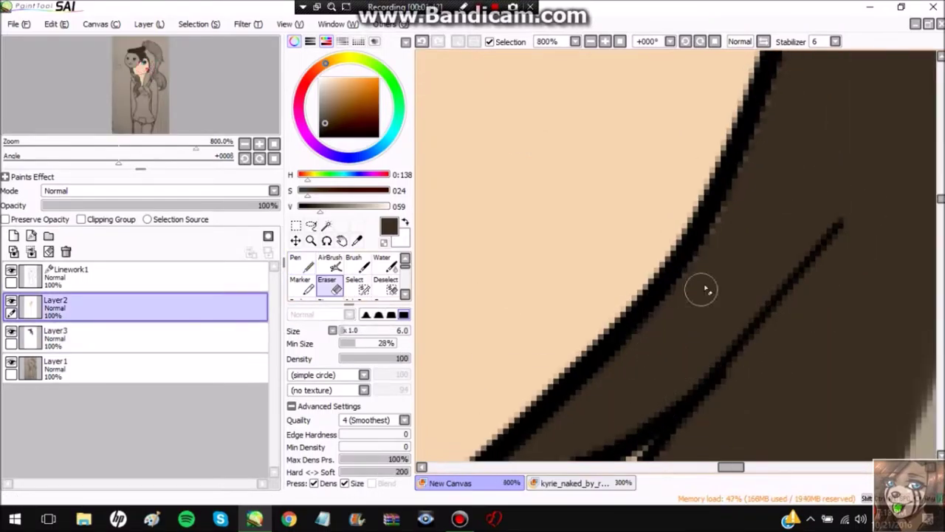
scroll(768, 121, down, 2)
scroll(766, 257, up, 3)
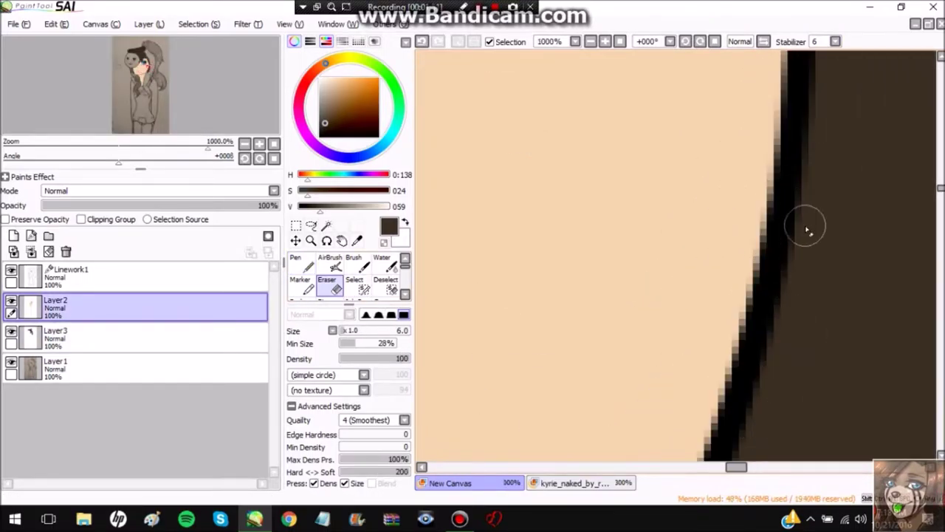
scroll(742, 246, down, 2)
scroll(760, 153, up, 1)
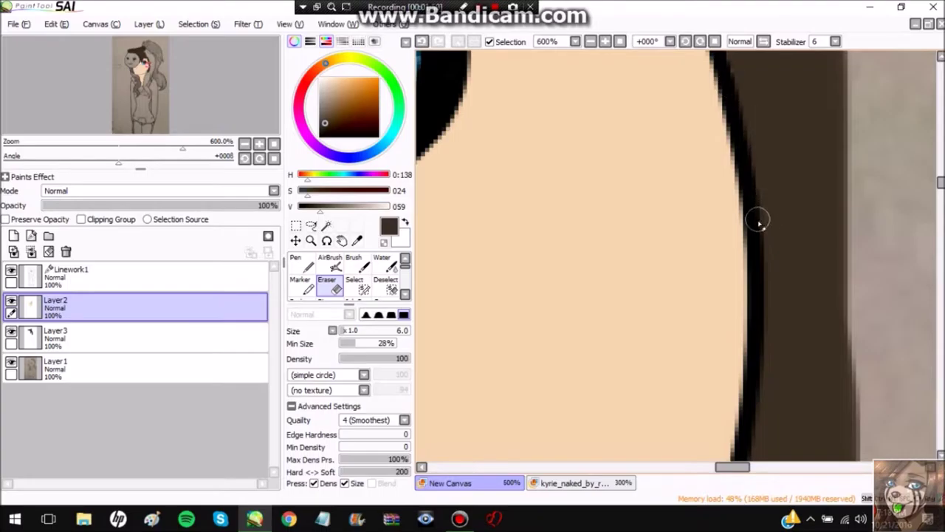
scroll(758, 226, up, 1)
scroll(858, 444, down, 2)
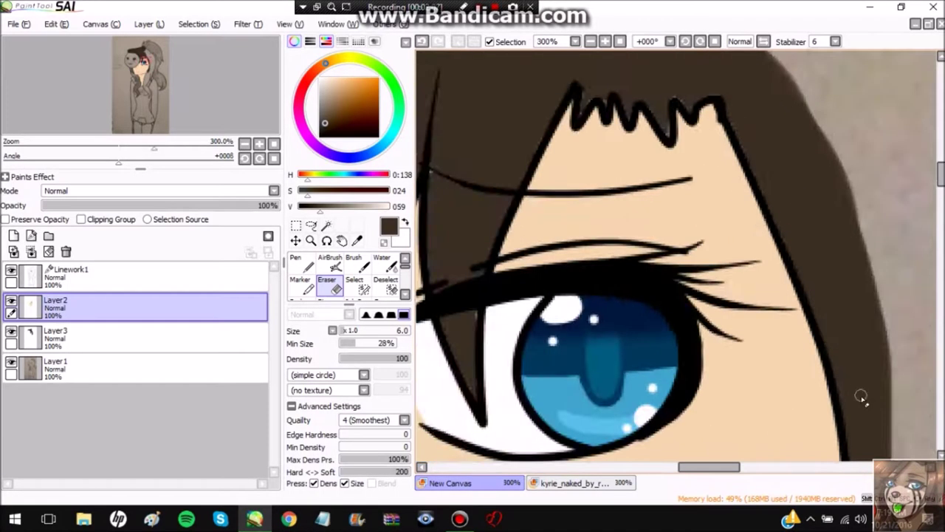
Erase the skin colour spilling into the jagged fringe and the strand over the eye on Layer2
scroll(861, 394, up, 2)
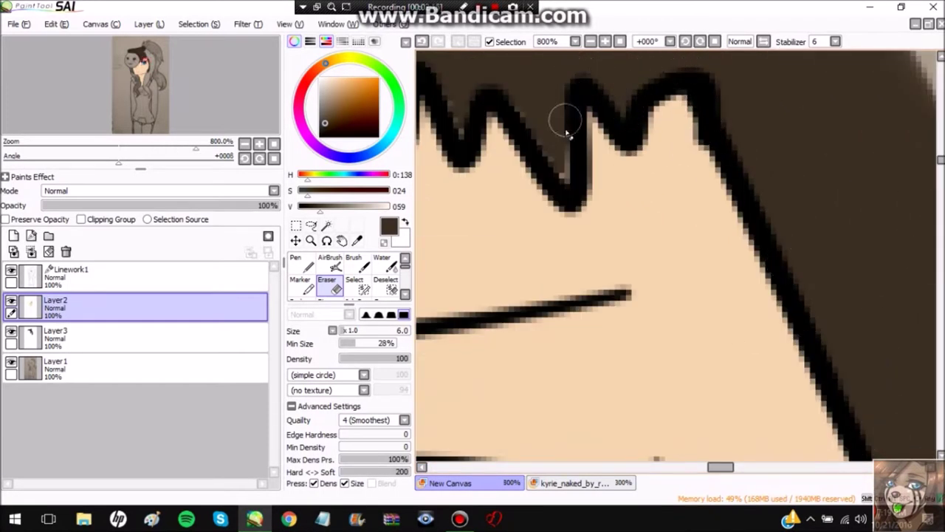
scroll(485, 98, down, 2)
scroll(582, 135, up, 2)
scroll(565, 93, up, 1)
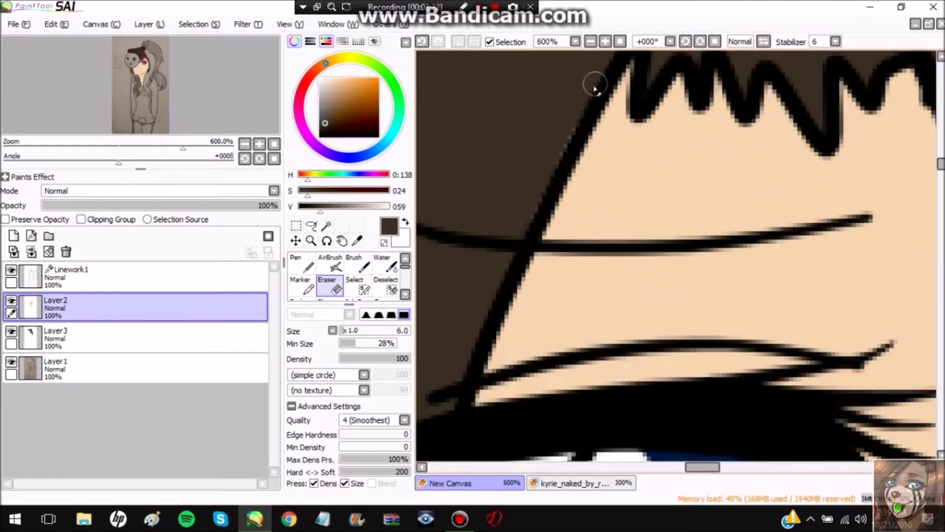
scroll(595, 84, down, 3)
scroll(509, 348, up, 3)
scroll(512, 217, up, 2)
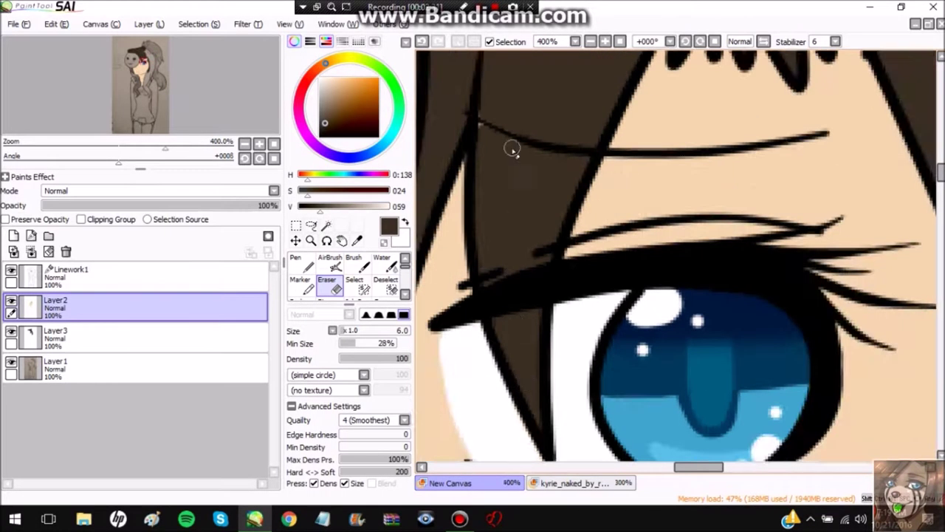
scroll(566, 190, down, 2)
scroll(559, 237, up, 2)
scroll(559, 237, down, 6)
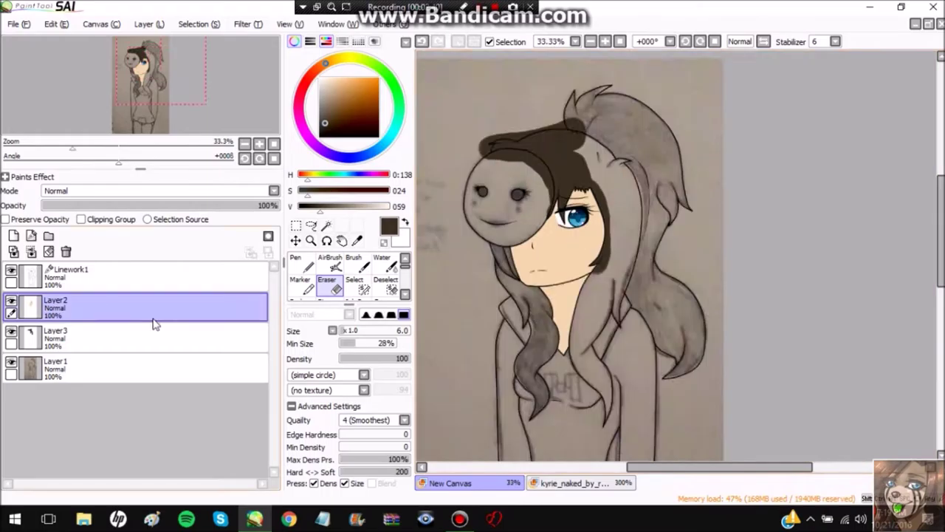
Paint the remaining hair, side strands and ponytail dark brown on Layer3 with the Pen at size 100
scroll(169, 323, up, 5)
click(148, 337)
click(302, 264)
scroll(490, 224, down, 5)
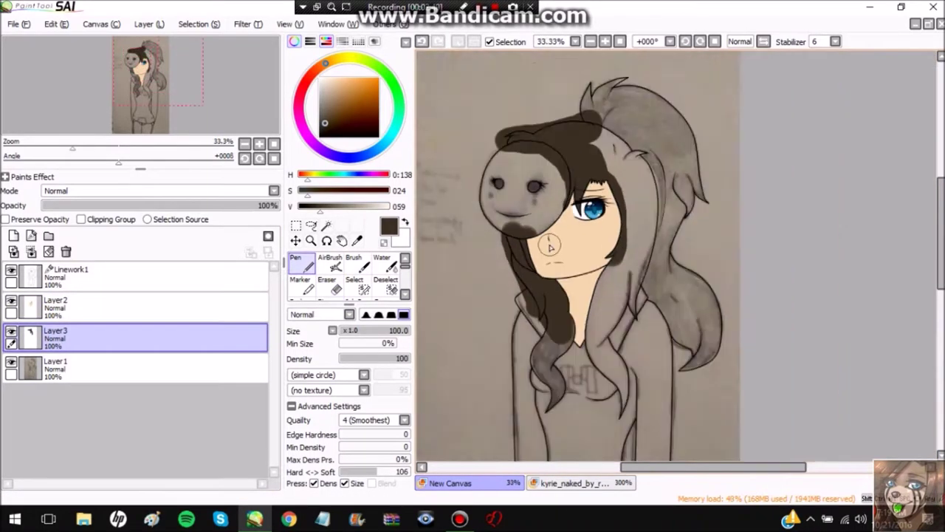
scroll(550, 246, up, 2)
mouse_move(588, 144)
mouse_down()
mouse_move(679, 64)
mouse_move(679, 193)
mouse_move(759, 468)
mouse_move(834, 291)
mouse_move(714, 102)
mouse_move(738, 95)
mouse_move(752, 220)
mouse_move(760, 152)
mouse_up()
scroll(760, 152, down, 2)
mouse_move(559, 263)
mouse_down()
mouse_move(631, 367)
mouse_move(636, 395)
mouse_move(696, 319)
mouse_move(691, 177)
mouse_move(733, 295)
mouse_move(777, 360)
mouse_up()
mouse_move(621, 193)
mouse_down()
mouse_move(599, 185)
mouse_move(636, 226)
mouse_up()
Select the mask, the background and the hoodie areas on the linework layer with the Magic Wand
scroll(636, 226, up, 2)
click(70, 275)
click(327, 226)
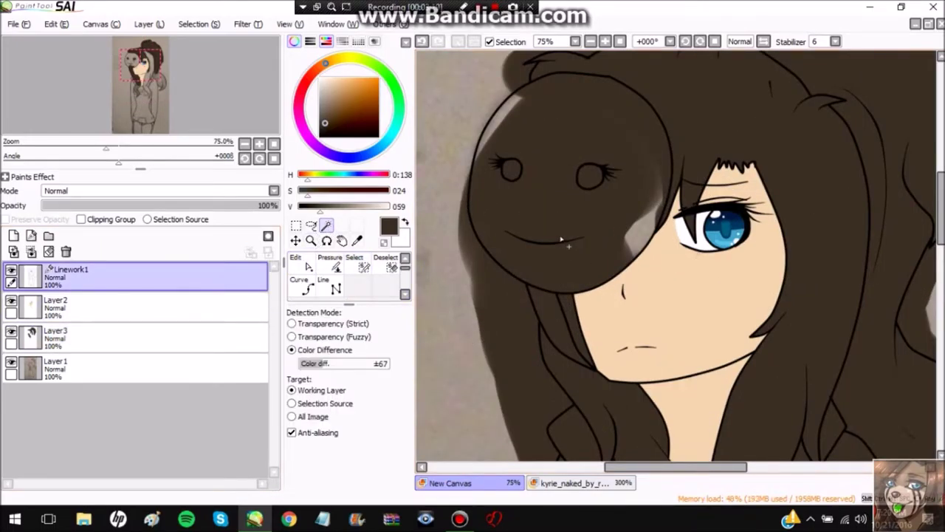
click(560, 243)
scroll(591, 244, down, 2)
scroll(632, 243, up, 3)
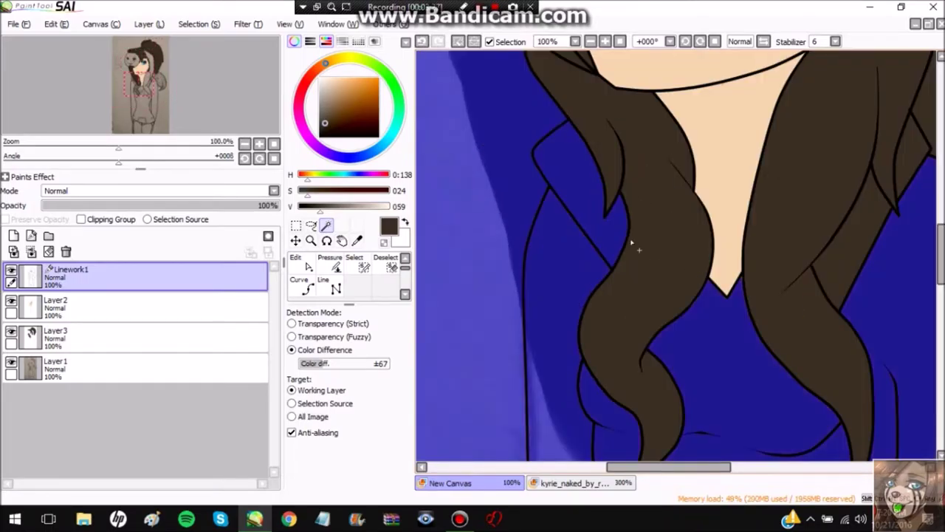
scroll(632, 243, down, 2)
scroll(605, 321, up, 2)
Add the outlines and fold lines crossing the hoodie to the selection with the selection brush at size 50
key(b)
scroll(702, 264, up, 2)
drag(709, 236, 635, 369)
scroll(642, 350, down, 1)
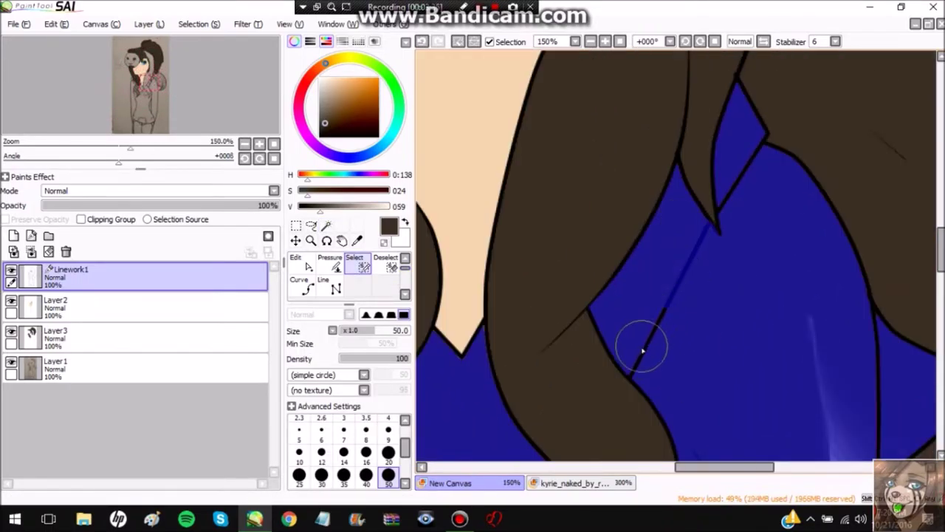
scroll(752, 170, down, 1)
scroll(760, 254, up, 2)
drag(775, 226, 707, 296)
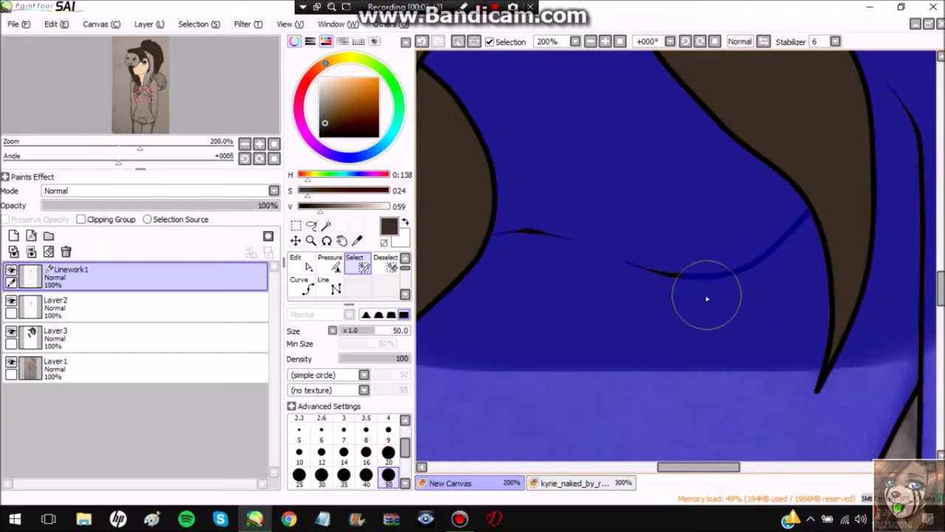
scroll(683, 210, up, 1)
scroll(683, 210, down, 1)
scroll(512, 125, down, 2)
scroll(585, 192, up, 2)
scroll(574, 177, down, 3)
Clear the selected brown spill on Layer3 and erase the leftovers around the mask and hair with the Eraser at size 95
click(74, 336)
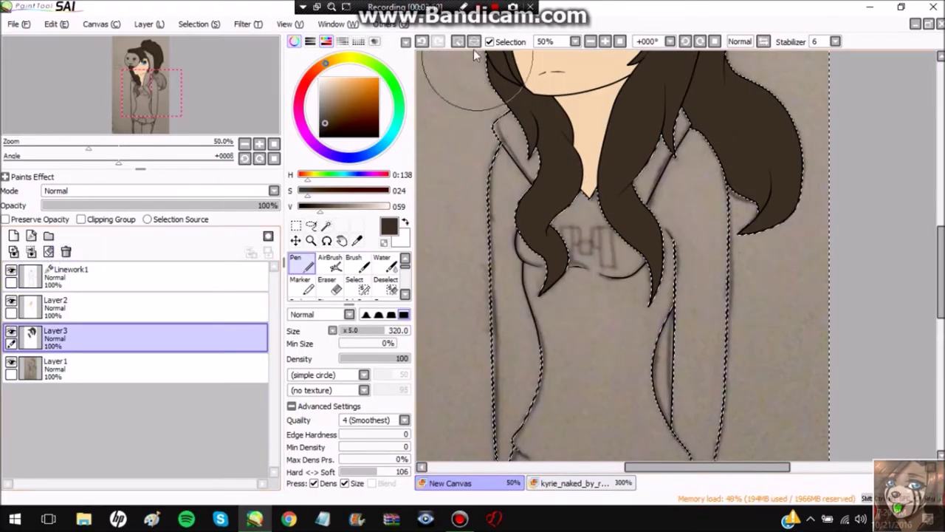
scroll(620, 259, down, 1)
scroll(621, 259, up, 5)
click(327, 284)
scroll(665, 275, down, 2)
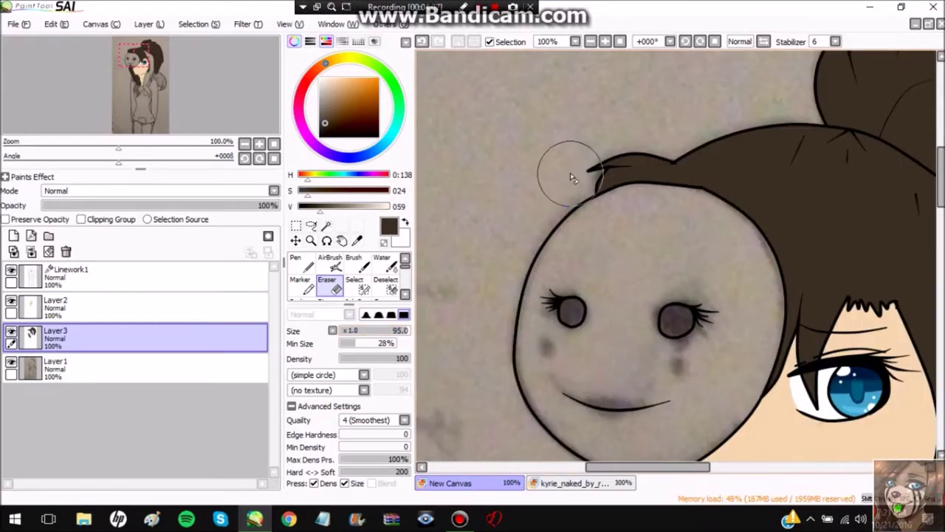
scroll(574, 177, down, 1)
scroll(658, 238, up, 4)
Erase the skin colour spilling into the side strands beside the cheek on Layer2 with the Eraser at size 16
key(bracketleft)
key(bracketleft)
key(bracketleft)
key(bracketleft)
key(bracketleft)
key(bracketleft)
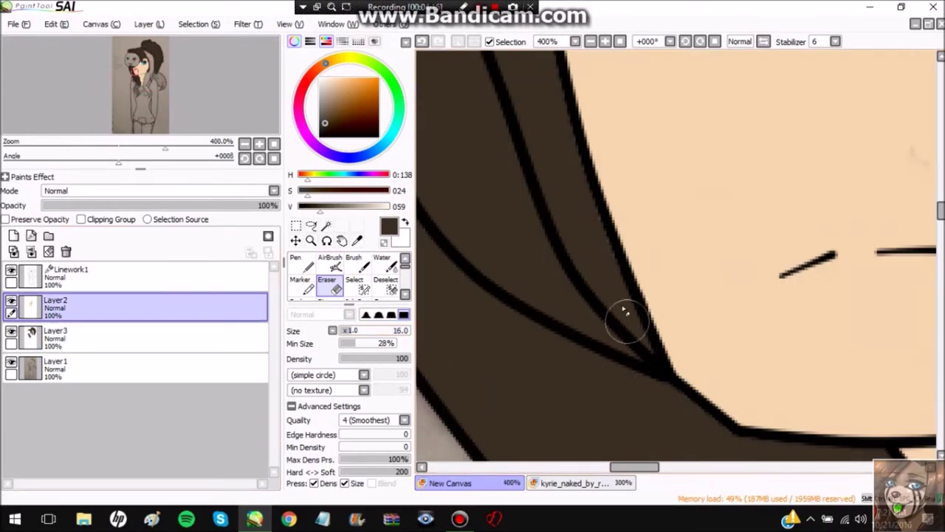
scroll(599, 160, down, 1)
scroll(811, 317, up, 2)
scroll(810, 317, down, 4)
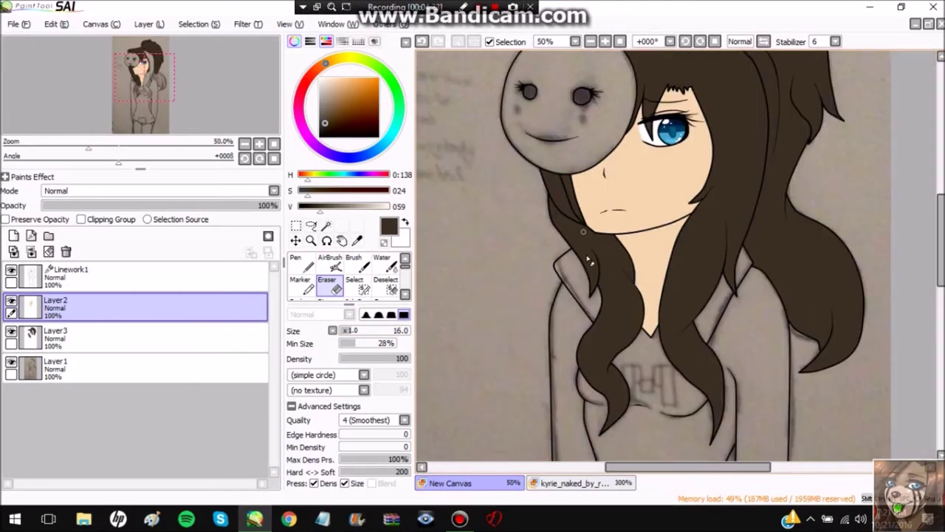
scroll(567, 264, up, 4)
scroll(568, 263, down, 7)
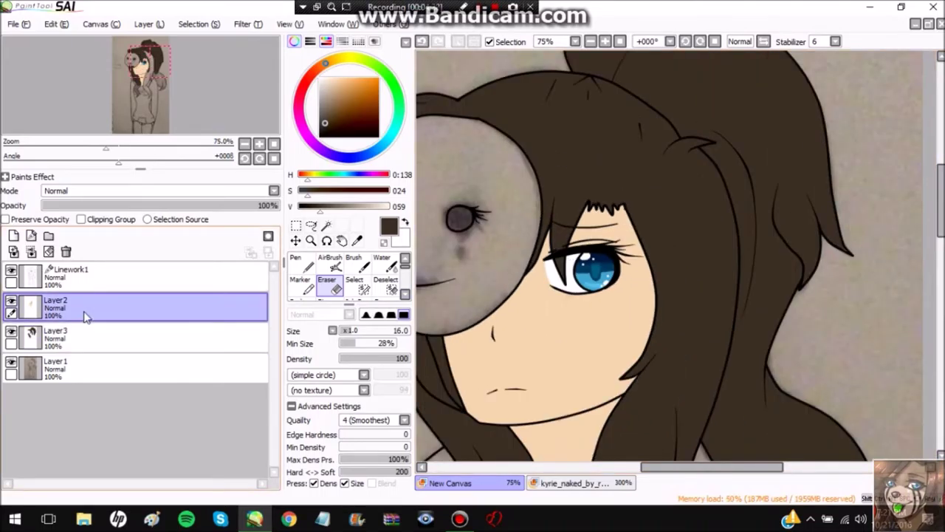
Merge Layer2 into Layer3 and add a new layer beneath it, ready for the Pen at size 100
click(66, 251)
click(13, 236)
click(301, 263)
click(333, 331)
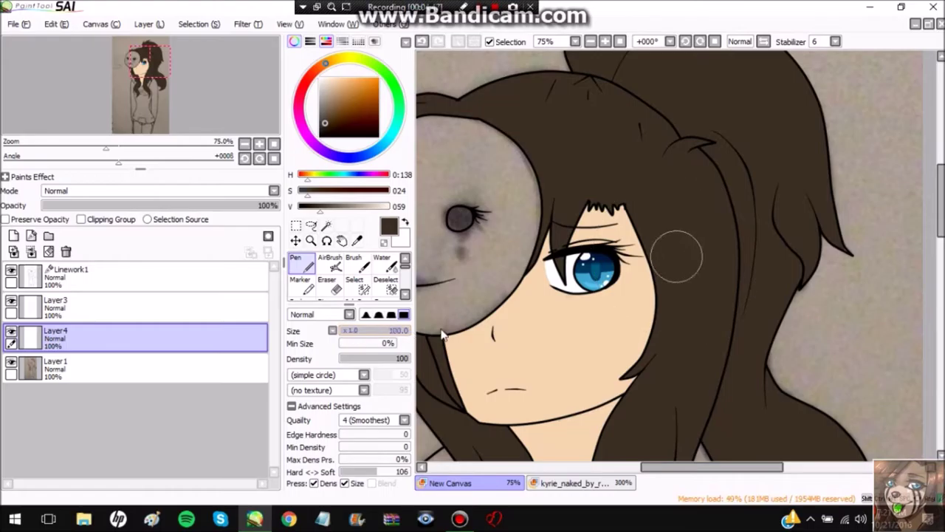
Paint the hoodie's collar and shoulder areas near-black (value 27) on Layer4 with the Pen at size 100
scroll(513, 222, up, 3)
mouse_move(513, 222)
mouse_down()
mouse_move(502, 303)
mouse_move(612, 247)
mouse_up()
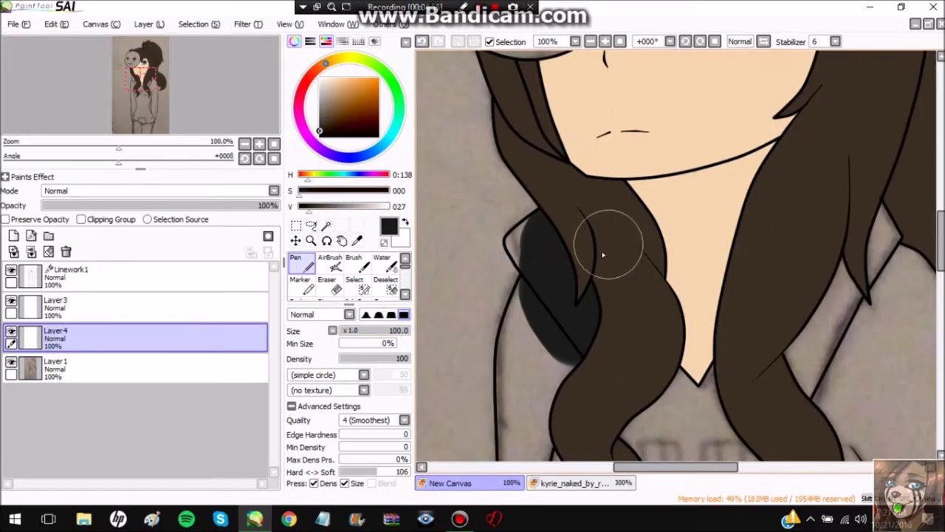
scroll(887, 247, down, 1)
scroll(886, 247, down, 1)
mouse_move(827, 217)
mouse_down()
mouse_move(770, 204)
mouse_move(749, 274)
mouse_up()
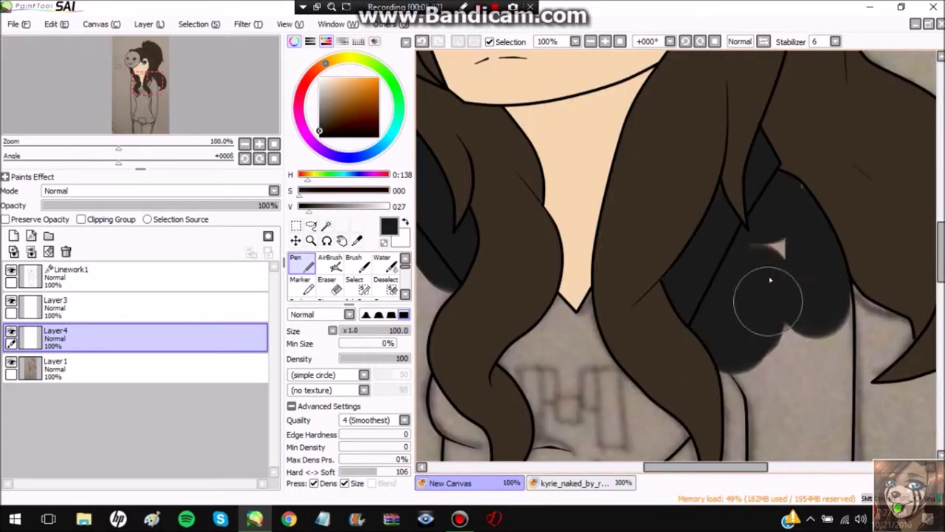
scroll(644, 341, down, 3)
Select the hoodie's body and sleeves on the linework layer with the Magic Wand
click(74, 273)
click(326, 224)
click(689, 277)
scroll(689, 276, down, 1)
scroll(688, 276, up, 5)
Cover the hoodie's inner sleeve and waist lines in the selection with the selection brush at size 50
key(e)
scroll(676, 206, down, 3)
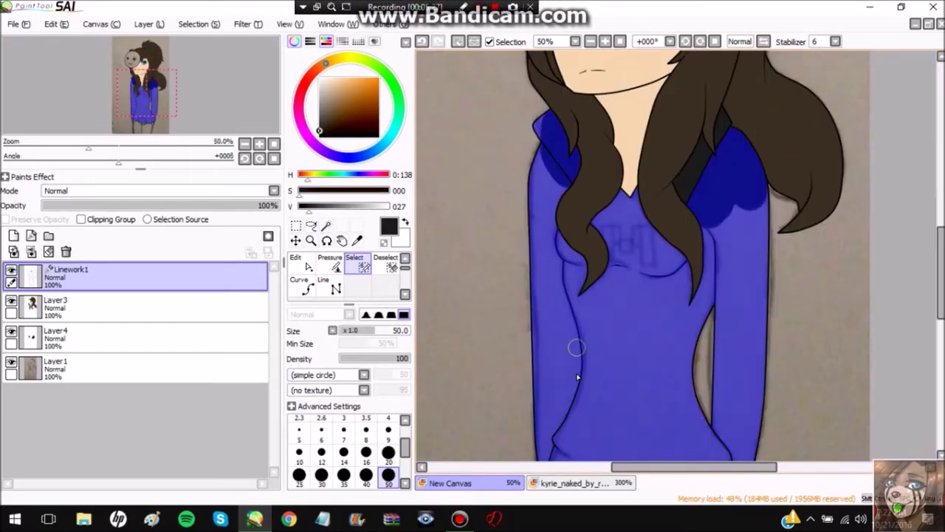
scroll(570, 257, up, 5)
scroll(574, 212, down, 4)
scroll(587, 148, up, 4)
scroll(785, 158, down, 2)
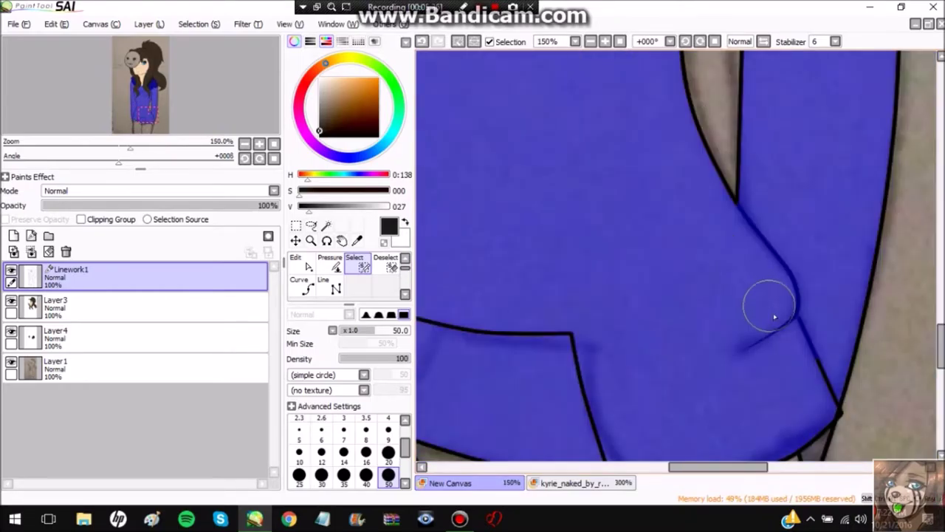
scroll(797, 333, up, 2)
Extend the selection into the narrow sleeve tip and along the hoodie's hem with a smaller selection brush
click(343, 434)
scroll(778, 376, up, 2)
mouse_move(778, 376)
mouse_down()
mouse_move(804, 308)
mouse_move(817, 216)
mouse_up()
drag(824, 111, 748, 246)
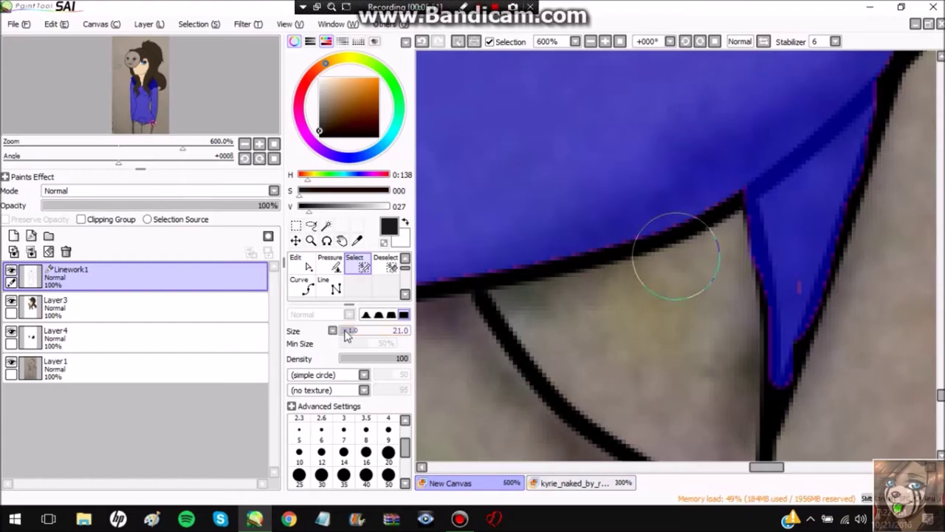
drag(348, 333, 344, 334)
scroll(791, 306, down, 2)
drag(791, 305, 602, 253)
drag(550, 189, 595, 73)
Fill the selected hoodie near-black on Layer4 with the Pen at size 500 and clear the selection
scroll(754, 178, down, 5)
click(244, 337)
key(n)
key(minus)
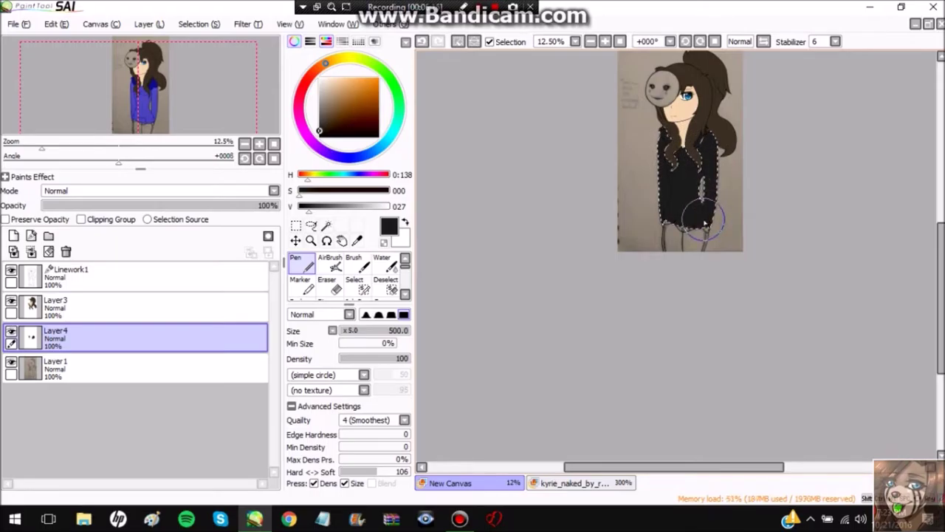
scroll(686, 189, up, 5)
scroll(570, 369, down, 4)
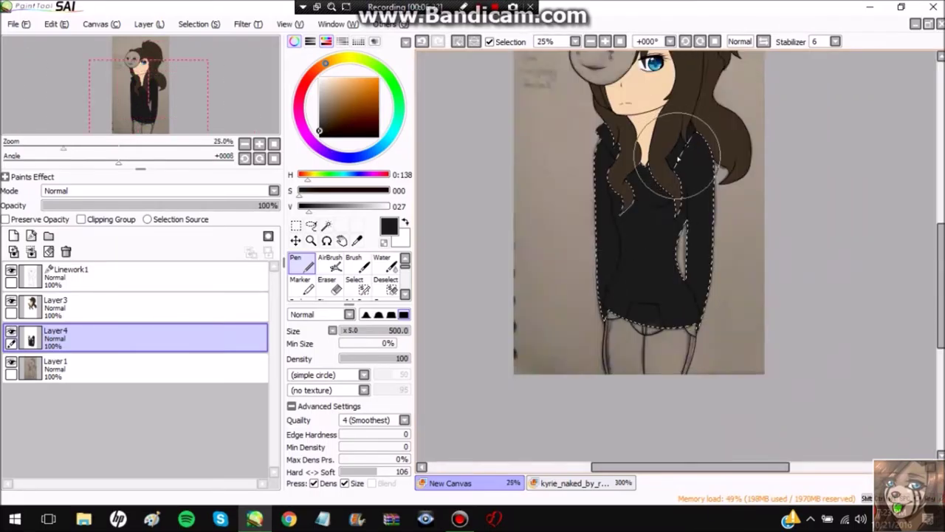
scroll(728, 158, up, 3)
scroll(486, 148, down, 3)
scroll(664, 133, up, 4)
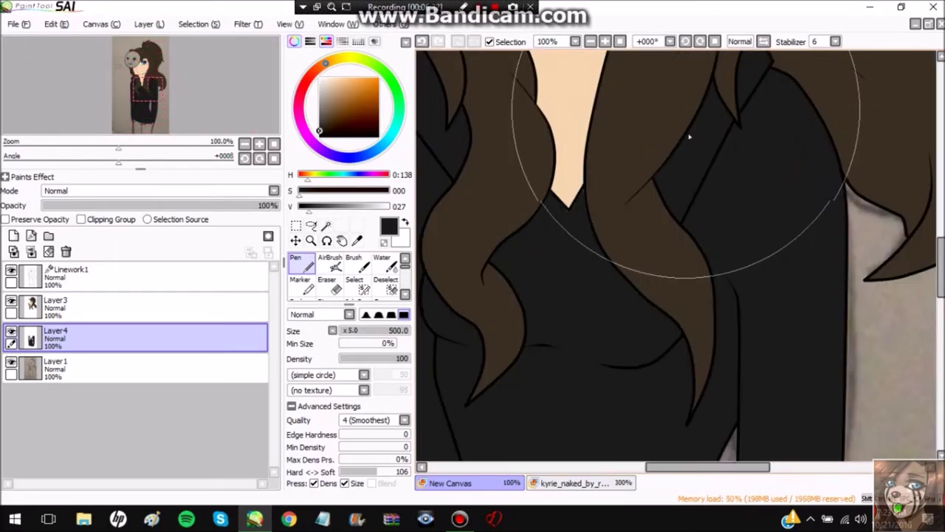
Erase the colour spill along the hair edges beside the neckline on Layer3 with the Eraser at size 16
click(55, 304)
click(326, 285)
scroll(458, 181, up, 5)
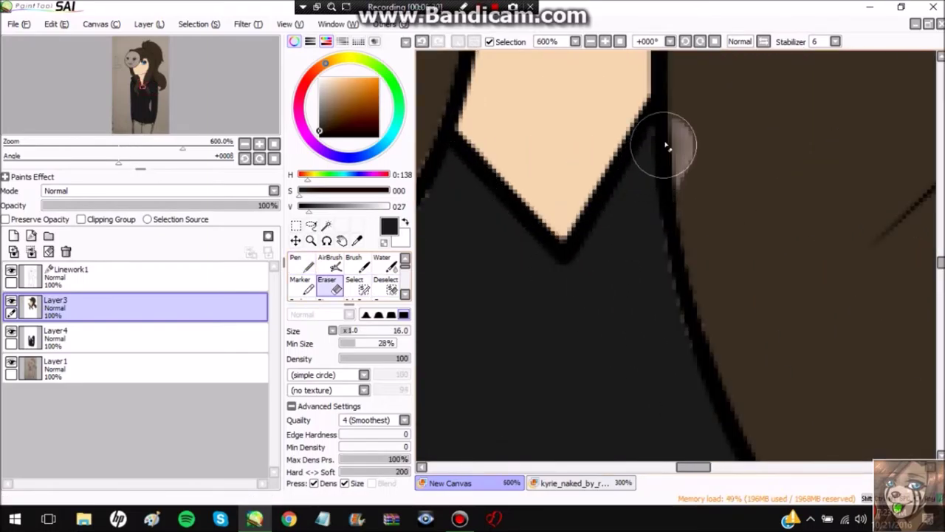
scroll(559, 185, down, 2)
Repaint the hair and neck edges around the neckline in dark brown and skin colour with the Pen at size 12
click(303, 264)
click(333, 330)
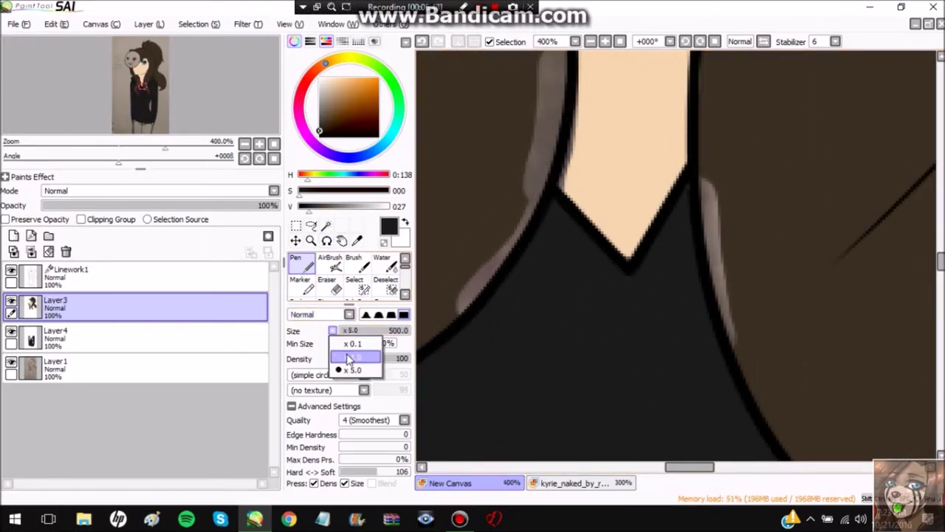
scroll(536, 81, down, 3)
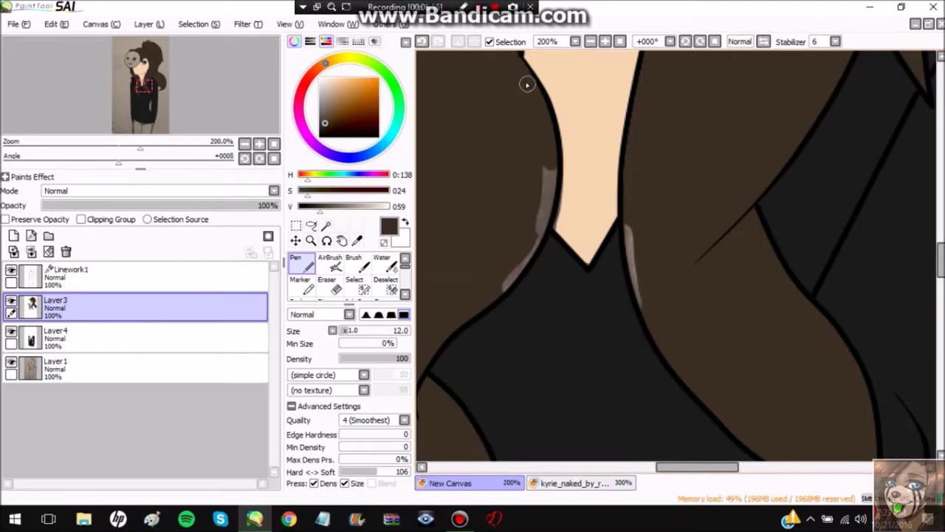
scroll(543, 111, up, 3)
drag(555, 131, 525, 347)
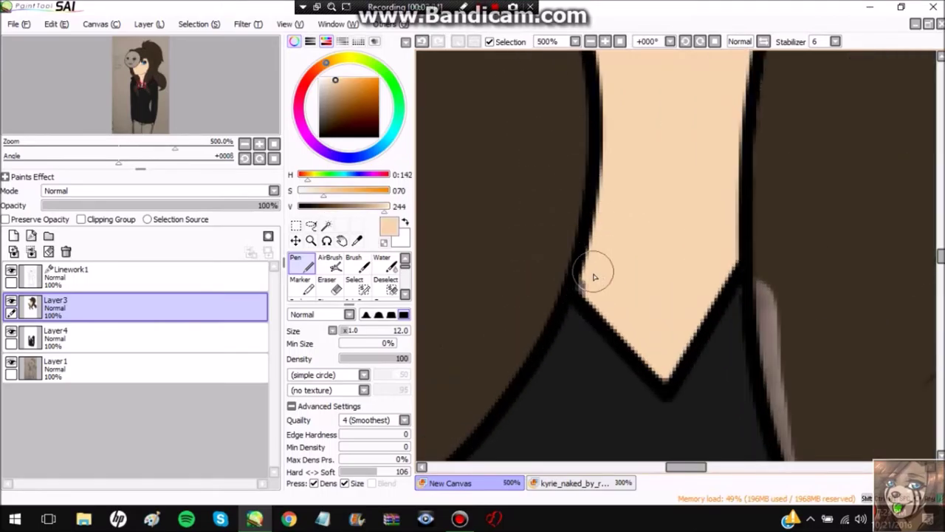
alt+click(749, 253)
scroll(749, 254, up, 1)
scroll(797, 421, down, 2)
scroll(757, 246, up, 2)
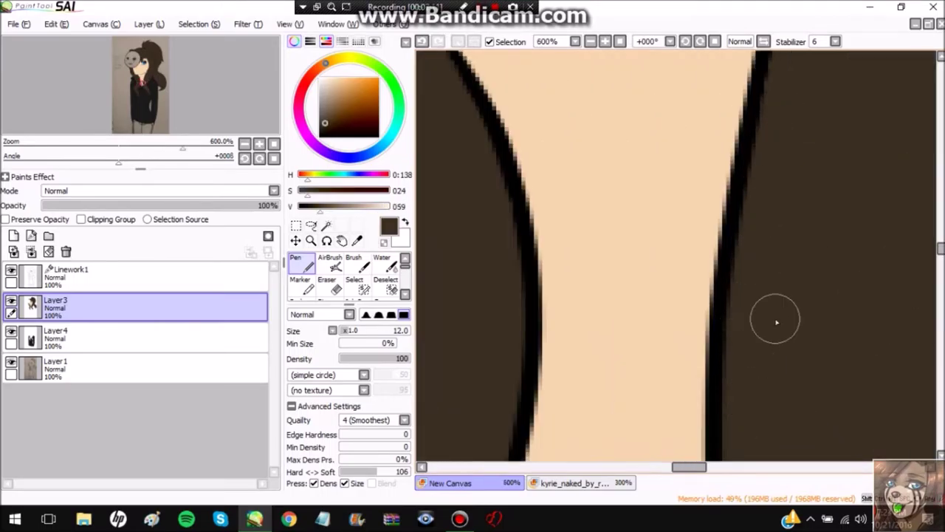
scroll(777, 322, down, 8)
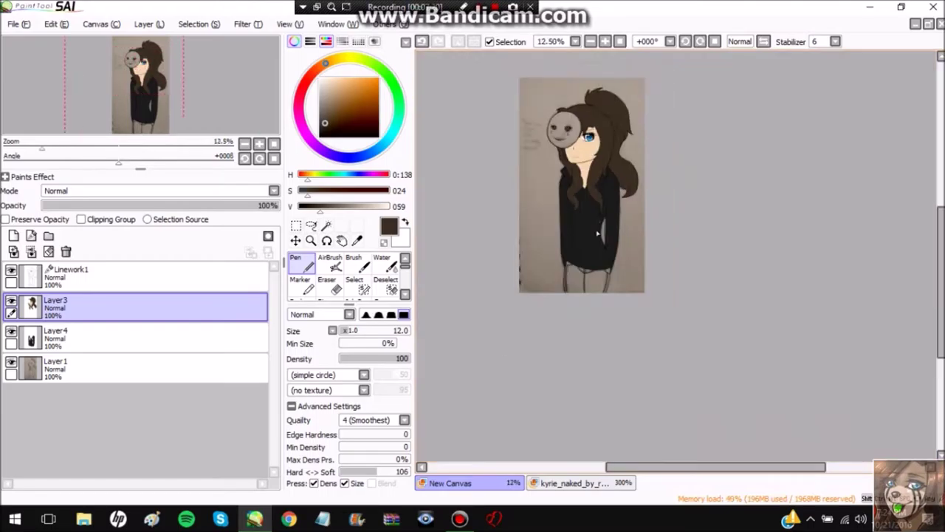
Merge Layer3 into Layer4 and select the leg areas on the linework layer with the Magic Wand
scroll(664, 296, up, 3)
click(31, 251)
click(66, 275)
click(326, 225)
scroll(561, 414, up, 1)
click(561, 436)
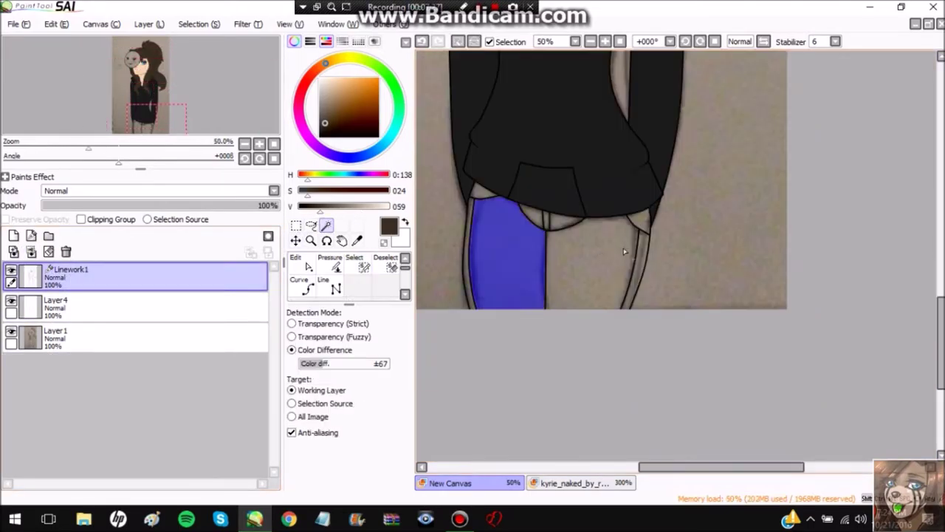
Paint the selected legs near-black (value 20) on Layer4 with the Pen at size 86
click(295, 262)
click(55, 303)
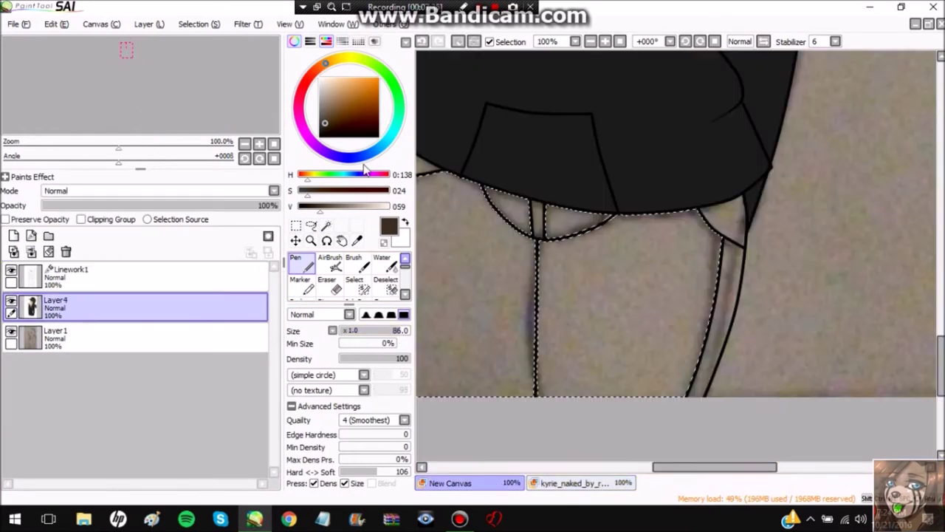
scroll(543, 225, down, 1)
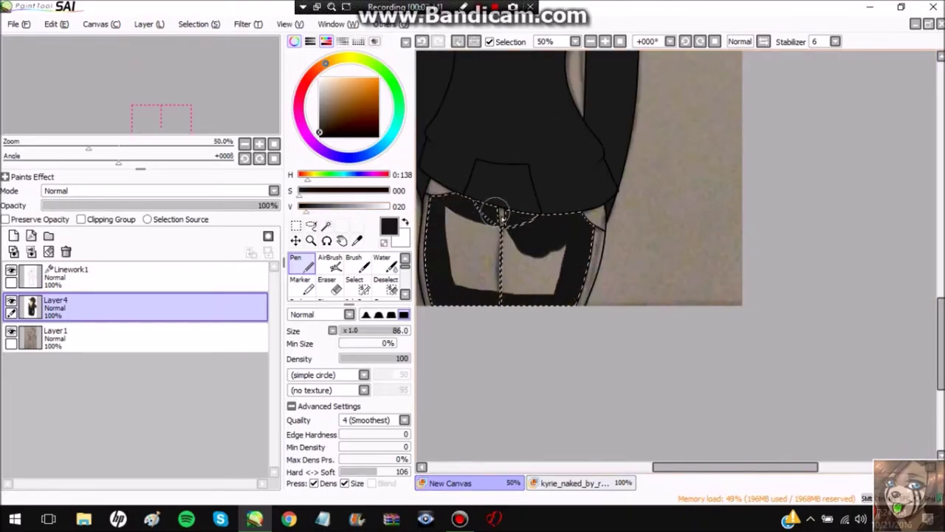
scroll(455, 262, up, 1)
Select the narrow side strips and the small gaps below the hem on the linework layer with the Magic Wand
click(67, 275)
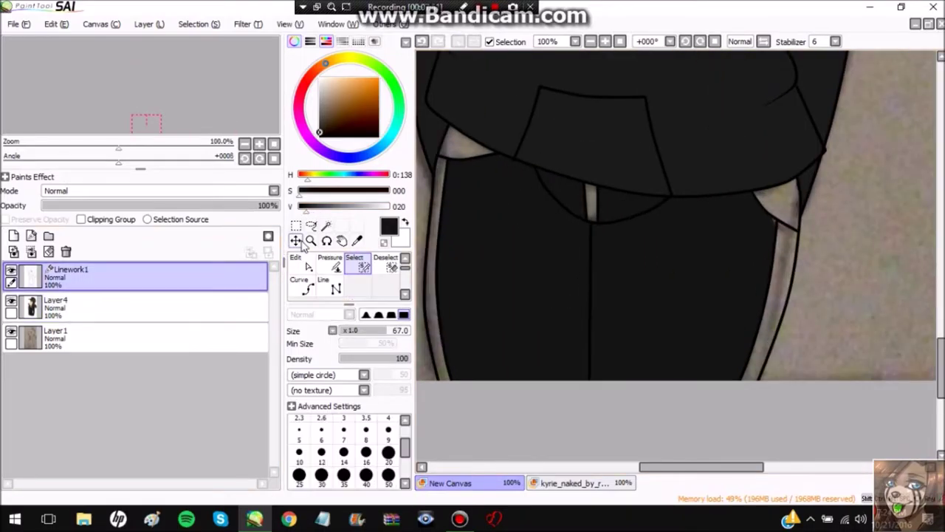
click(327, 226)
click(791, 218)
Paint the selected strips and gaps darker black (value 10) on Layer4 at size 86, then touch up with the Pen at size 13
click(56, 302)
click(296, 262)
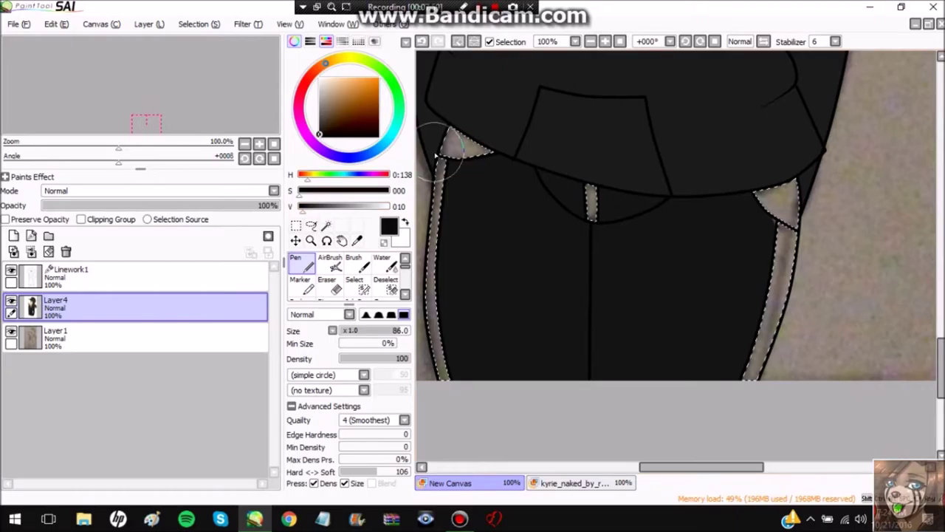
drag(725, 353, 777, 190)
click(458, 43)
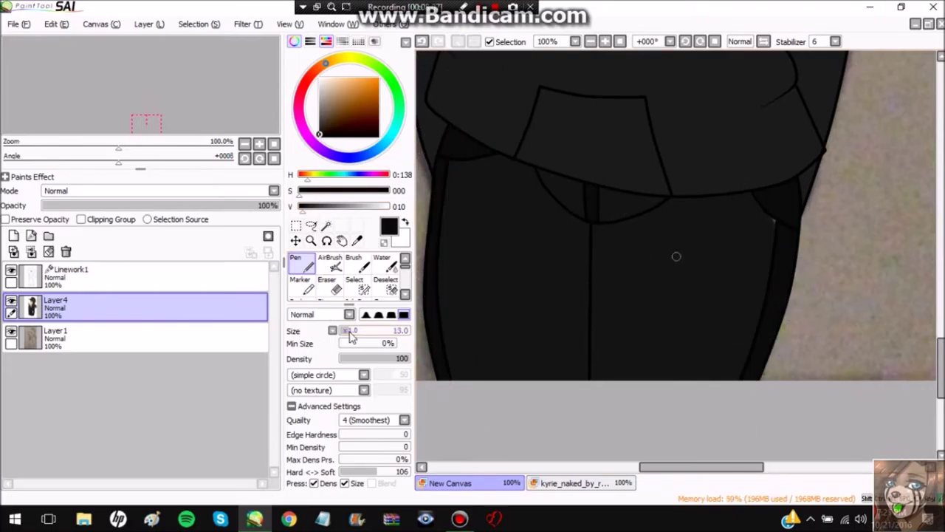
scroll(874, 224, up, 2)
scroll(781, 169, down, 3)
Select the round mask on the linework layer with the Magic Wand
click(66, 275)
click(325, 225)
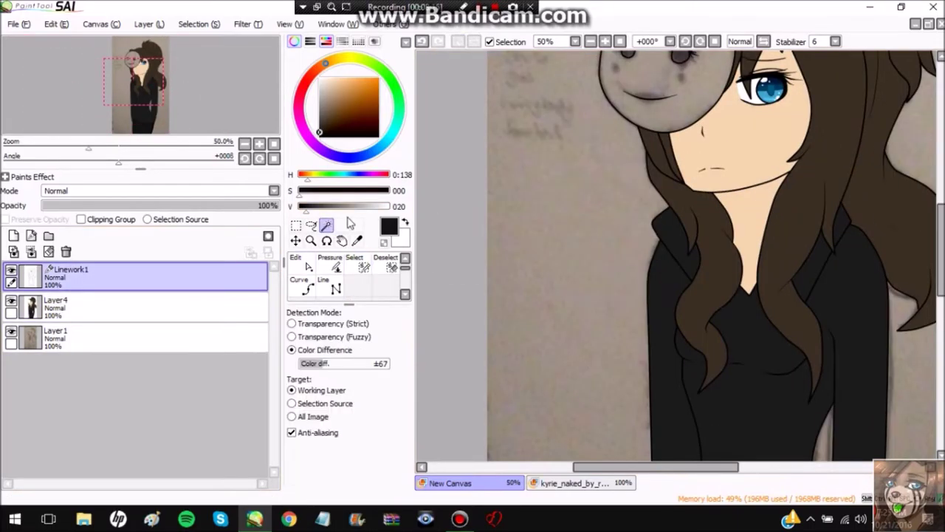
click(650, 89)
scroll(650, 111, up, 1)
Paint the whole mask white on Layer4 with the Pen at size 100
click(148, 307)
click(295, 262)
mouse_move(583, 212)
mouse_down()
mouse_move(701, 118)
mouse_move(613, 147)
mouse_up()
scroll(600, 175, up, 1)
drag(626, 197, 668, 193)
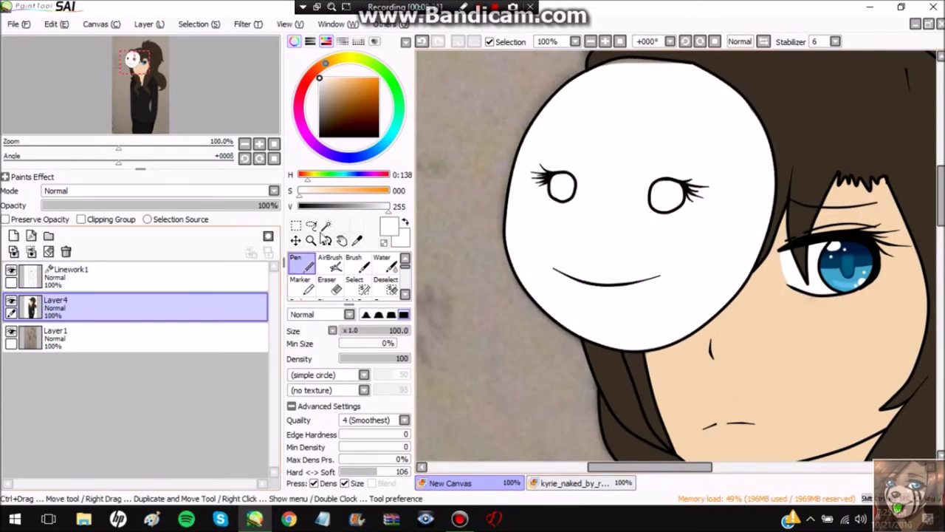
Fill the mask's left eye with solid black on the linework layer using the Pen at sizes 10 and 12
click(320, 136)
click(66, 275)
scroll(624, 149, up, 5)
drag(624, 149, 579, 129)
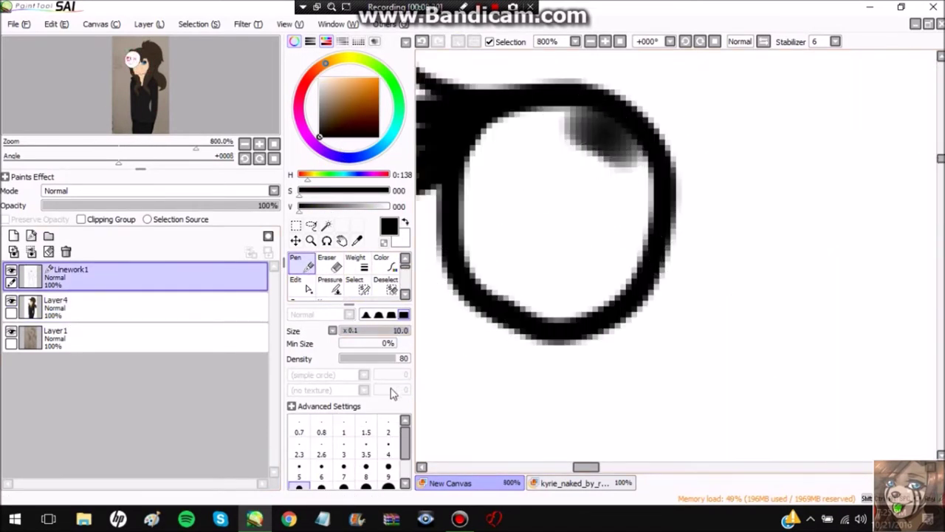
mouse_move(579, 189)
mouse_down()
mouse_move(586, 143)
mouse_move(553, 143)
mouse_move(563, 126)
mouse_move(635, 181)
mouse_move(606, 286)
mouse_move(496, 158)
mouse_move(492, 194)
mouse_move(536, 242)
mouse_up()
scroll(601, 194, down, 1)
scroll(534, 254, up, 1)
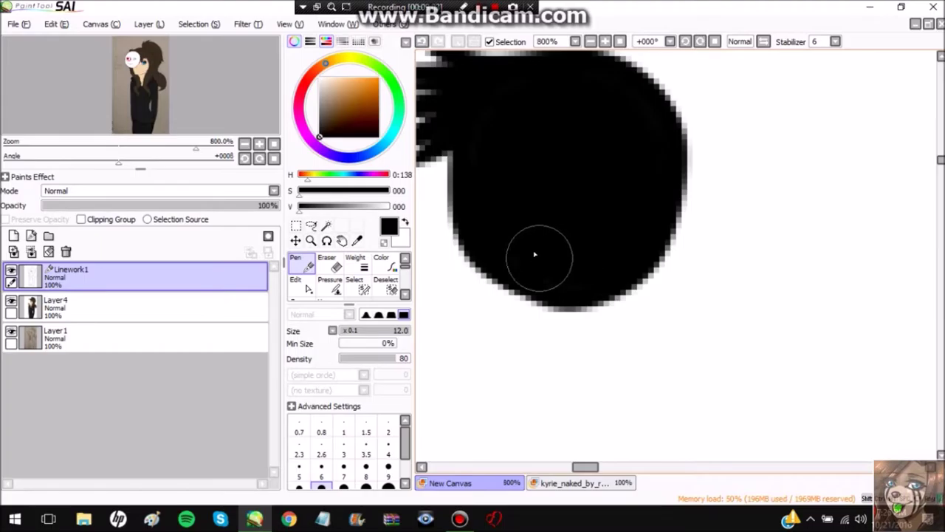
Fill the mask's right eye with solid black on the linework layer
scroll(552, 308, down, 2)
scroll(667, 145, up, 3)
drag(667, 145, 635, 222)
click(366, 485)
mouse_move(650, 118)
mouse_down()
mouse_move(681, 173)
mouse_move(706, 360)
mouse_move(672, 374)
mouse_move(621, 219)
mouse_move(578, 148)
mouse_up()
scroll(650, 190, down, 1)
scroll(649, 190, up, 1)
mouse_move(601, 281)
mouse_down()
mouse_move(472, 295)
mouse_move(487, 147)
mouse_up()
Touch up the light gaps inside the right eye's edge with black using the Pen at sizes 2.4 and 5.2
scroll(616, 237, down, 2)
scroll(616, 236, up, 3)
drag(366, 334, 350, 333)
scroll(506, 296, up, 1)
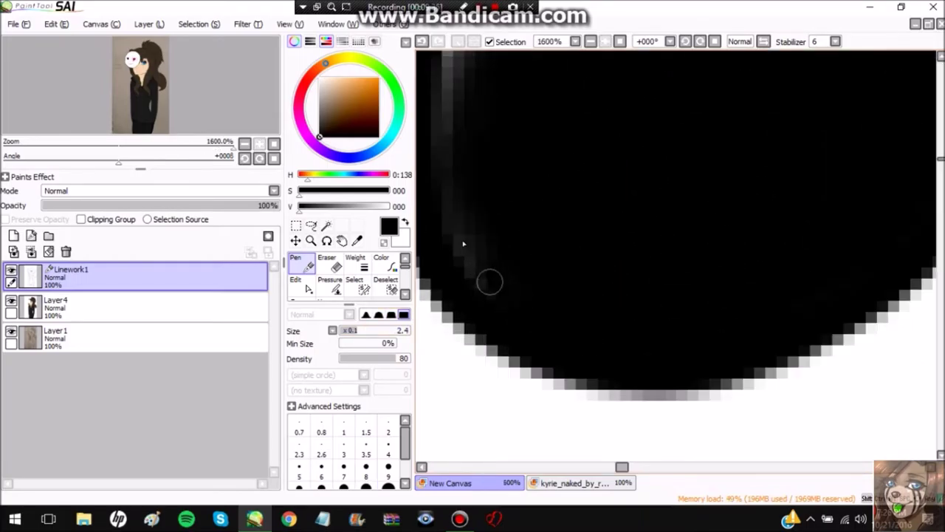
mouse_move(621, 325)
mouse_down()
mouse_move(480, 123)
mouse_move(549, 249)
mouse_move(554, 133)
mouse_up()
scroll(587, 236, down, 5)
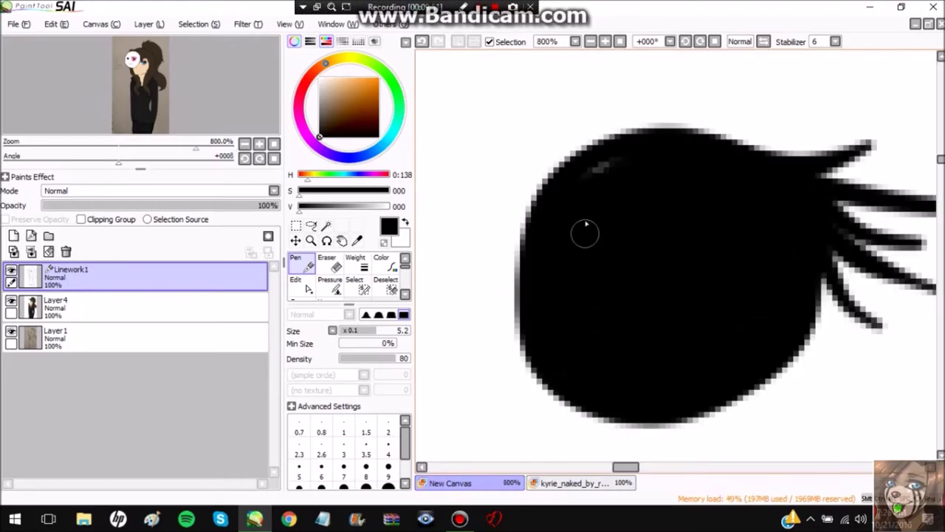
scroll(586, 237, up, 5)
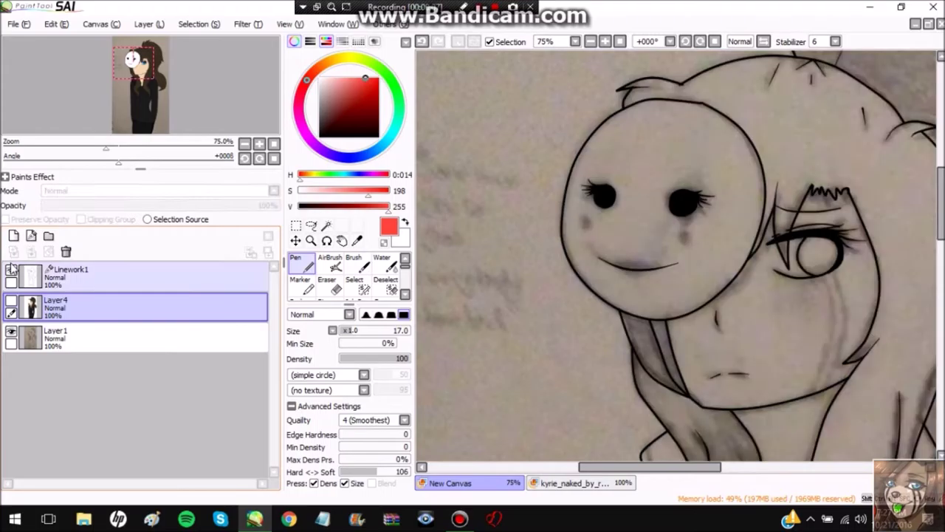
Outline the mask's lips in red on the new Layer5 with the Pen at size 4
mouse_move(685, 183)
mouse_down()
mouse_move(762, 186)
mouse_move(824, 205)
mouse_up()
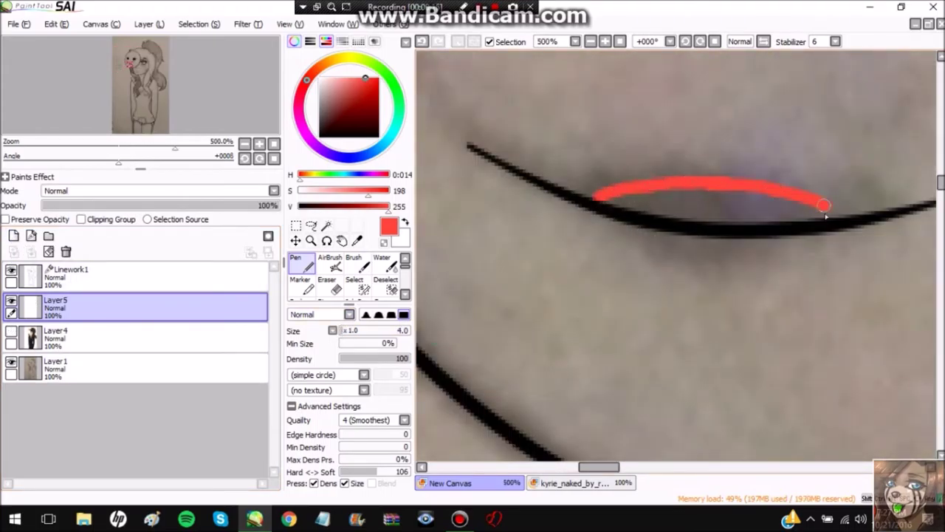
alt+click(597, 211)
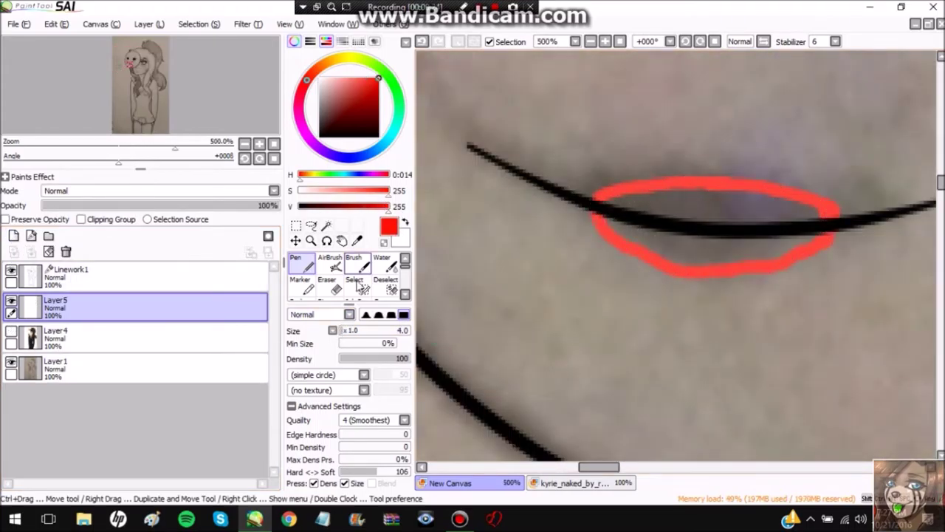
scroll(649, 211, up, 3)
scroll(612, 306, down, 2)
mouse_move(612, 305)
mouse_down()
mouse_move(808, 268)
mouse_move(634, 321)
mouse_up()
scroll(634, 322, down, 2)
Fill the mask's lips with bright red using the Pen at size 13, show Layer4 and merge Layer5 into it
drag(378, 194, 390, 193)
mouse_move(635, 284)
mouse_down()
mouse_move(823, 274)
mouse_move(829, 312)
mouse_up()
scroll(829, 313, down, 3)
click(11, 332)
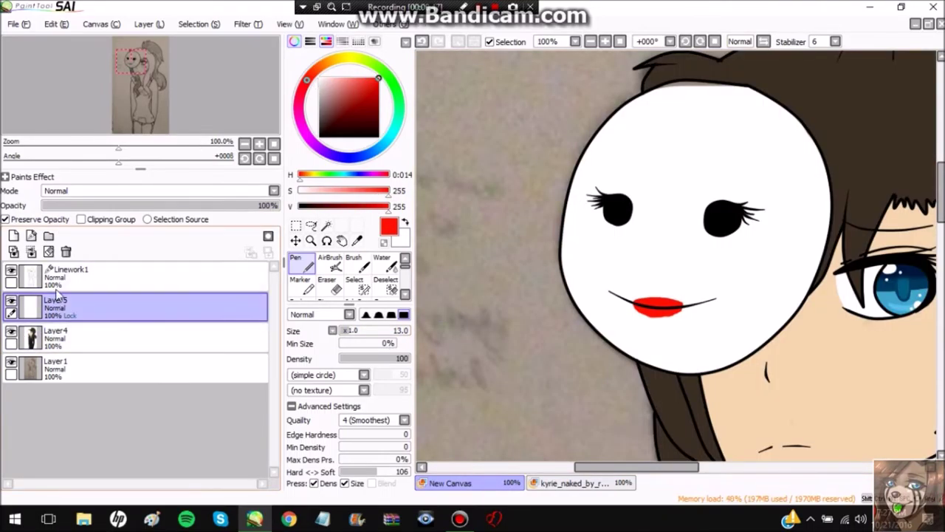
click(31, 252)
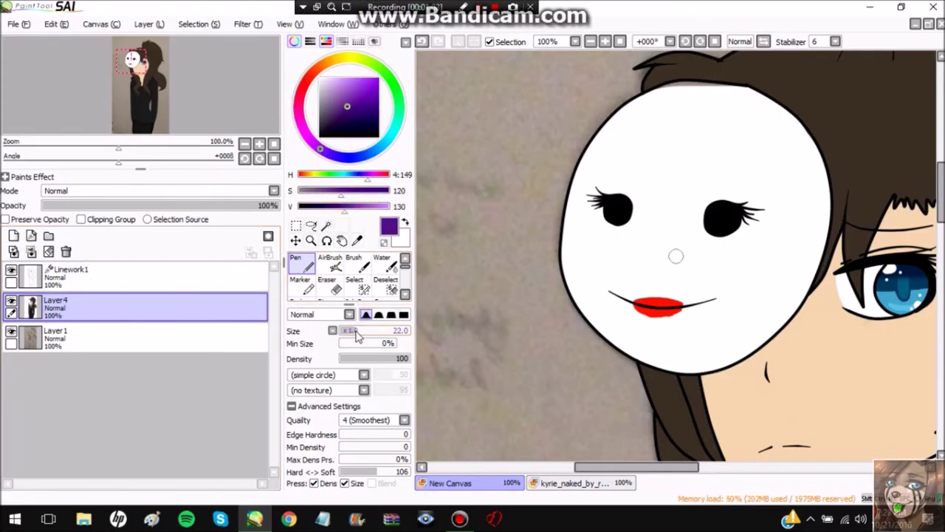
Shade soft purple around the edges of both mask eyes on Layer4 with the Pen at size 24
scroll(752, 196, up, 5)
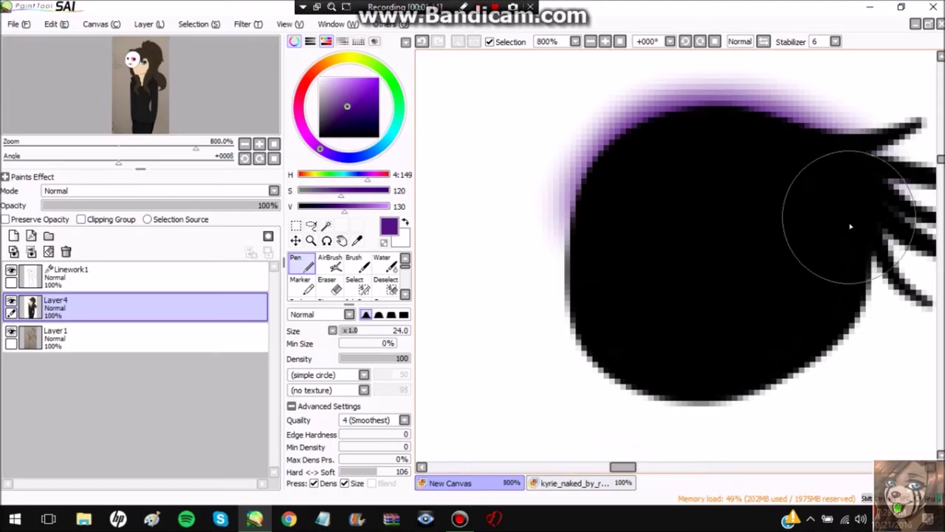
scroll(684, 190, down, 6)
scroll(804, 184, up, 4)
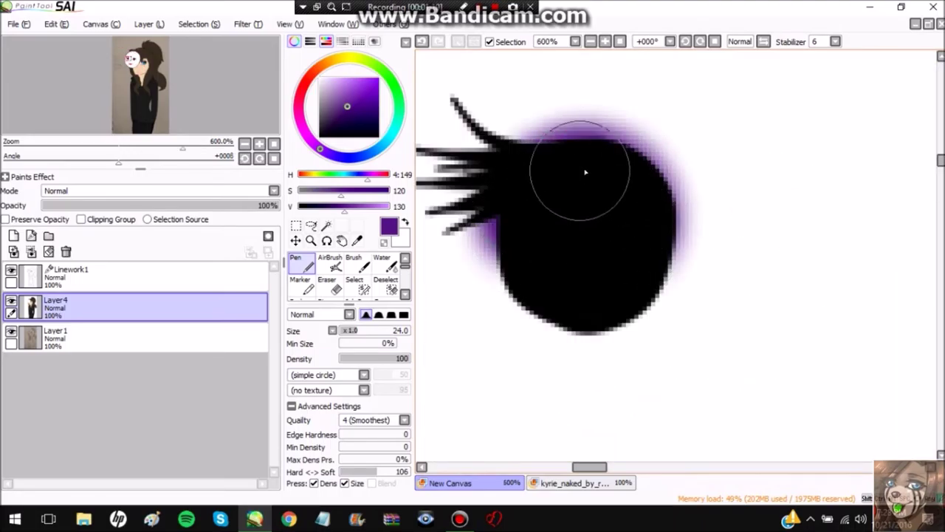
scroll(585, 172, down, 5)
Dab a soft pink blush on both of the mask's cheeks with the Pen at size 56
scroll(644, 316, up, 2)
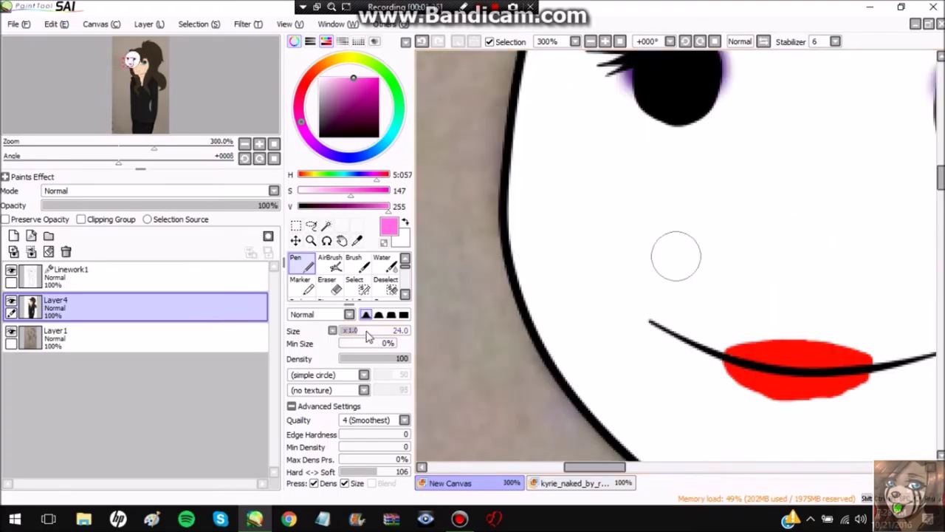
scroll(675, 258, up, 3)
key(bracketright)
key(bracketright)
key(bracketright)
scroll(691, 176, down, 4)
click(691, 175)
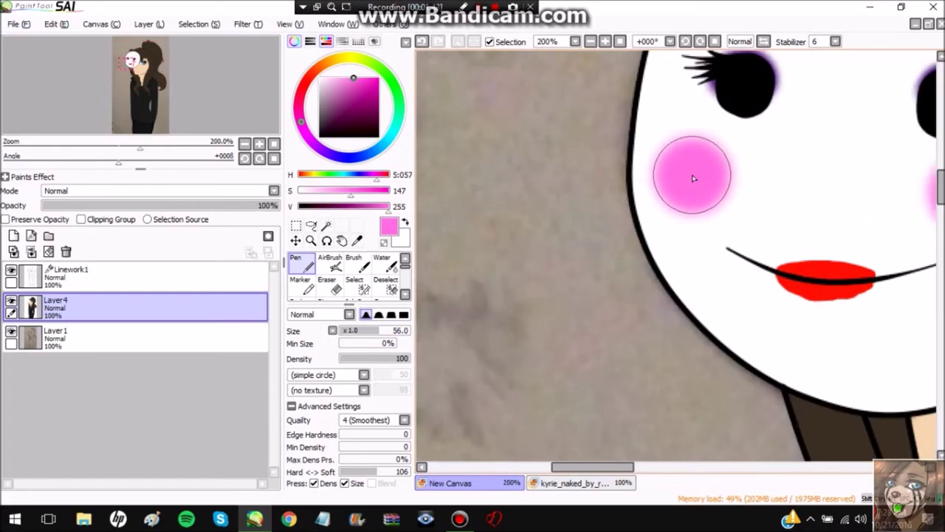
scroll(674, 192, down, 3)
scroll(665, 185, up, 2)
Add a new layer above Linework1 and start a white tear outline at the girl's lower eyelid with the Pen at size 1
click(22, 276)
click(14, 237)
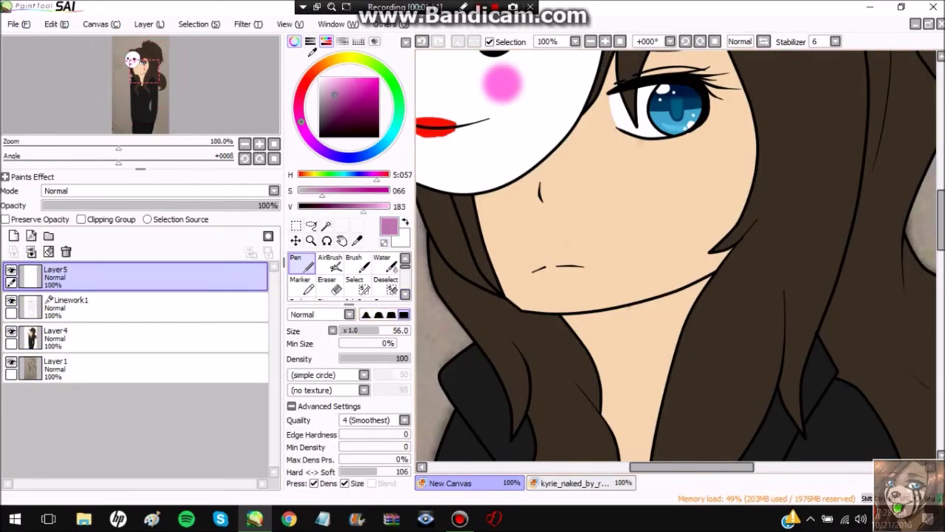
scroll(706, 138, up, 5)
drag(817, 157, 766, 148)
scroll(882, 122, down, 2)
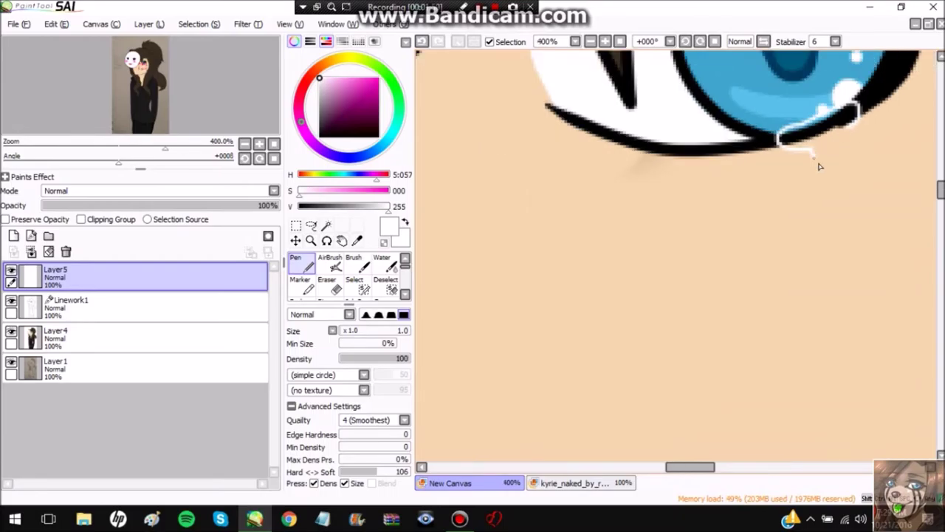
drag(806, 56, 829, 166)
scroll(739, 92, up, 2)
drag(764, 322, 778, 361)
Extend both sides of the white tear outline down the cheek past the jawline and clean up its lower end with the Eraser
scroll(779, 361, down, 4)
scroll(783, 96, up, 3)
mouse_move(783, 96)
mouse_down()
mouse_move(808, 152)
mouse_move(820, 431)
mouse_up()
scroll(808, 320, up, 1)
scroll(808, 320, up, 1)
drag(760, 235, 708, 392)
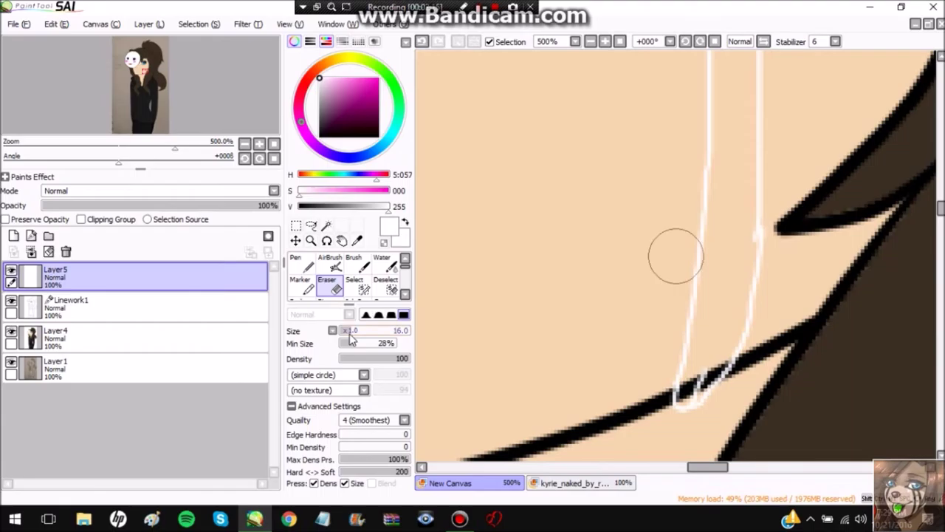
scroll(543, 186, up, 4)
Add Layer6 below the tear outline layer, select the area inside the outline, and make Layer6 the active layer
click(31, 236)
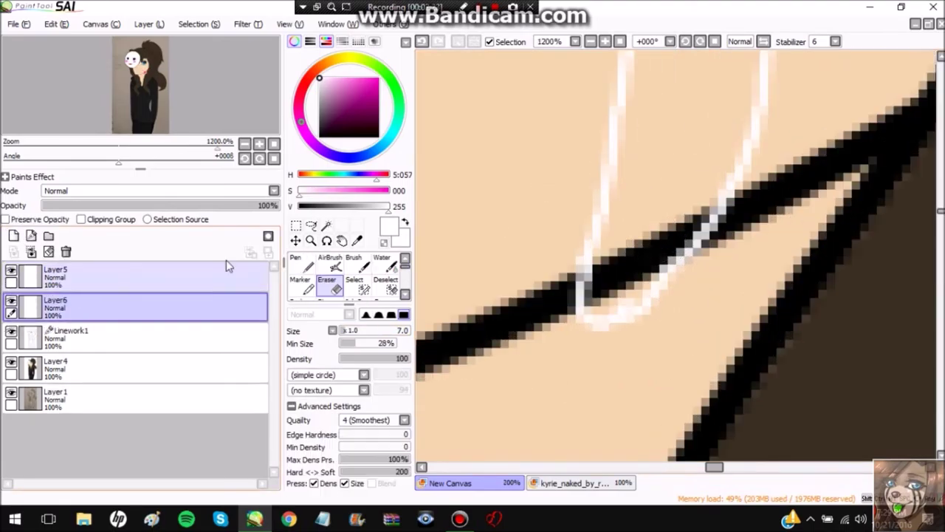
click(127, 281)
scroll(635, 222, down, 5)
click(635, 185)
scroll(635, 221, down, 4)
click(56, 307)
Fill the selected tear streak with white on Layer6 using the Pen at size 77
scroll(621, 163, up, 2)
click(301, 262)
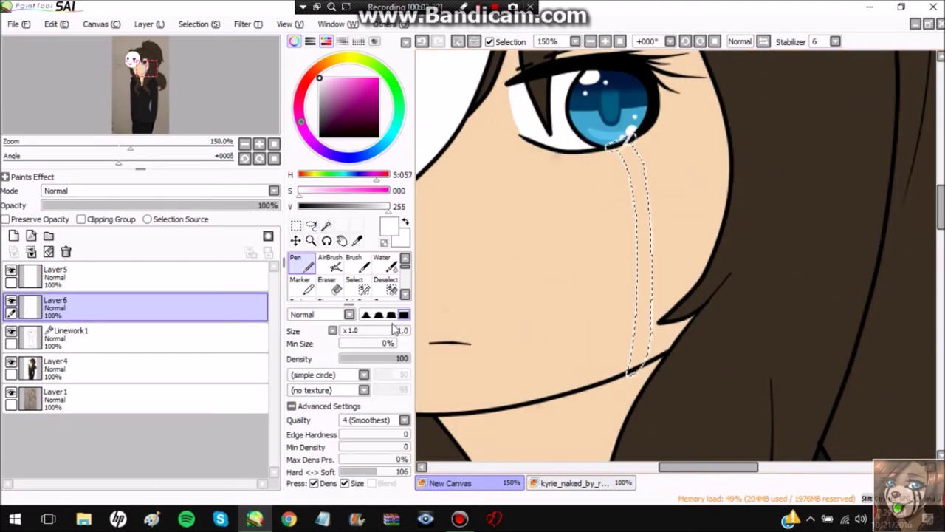
click(394, 331)
drag(619, 148, 639, 338)
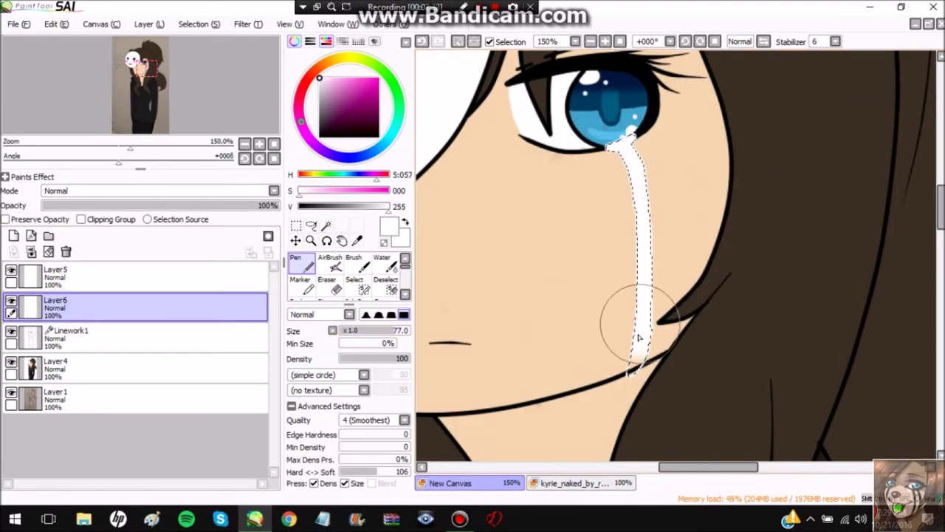
Set Layer6 to 53% opacity, combine the tear layers into a single Layer6 and hide it
click(13, 235)
scroll(468, 270, up, 4)
scroll(468, 270, down, 4)
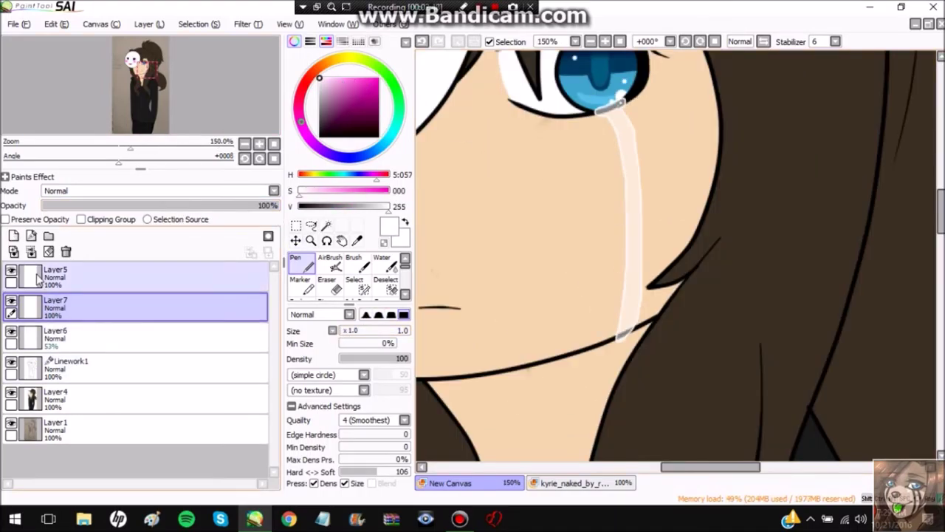
click(66, 252)
click(66, 252)
click(12, 270)
Add Layer7 above Layer4 and paint a dark grey shadow under the girl's eye with the Pen at size 16
click(56, 337)
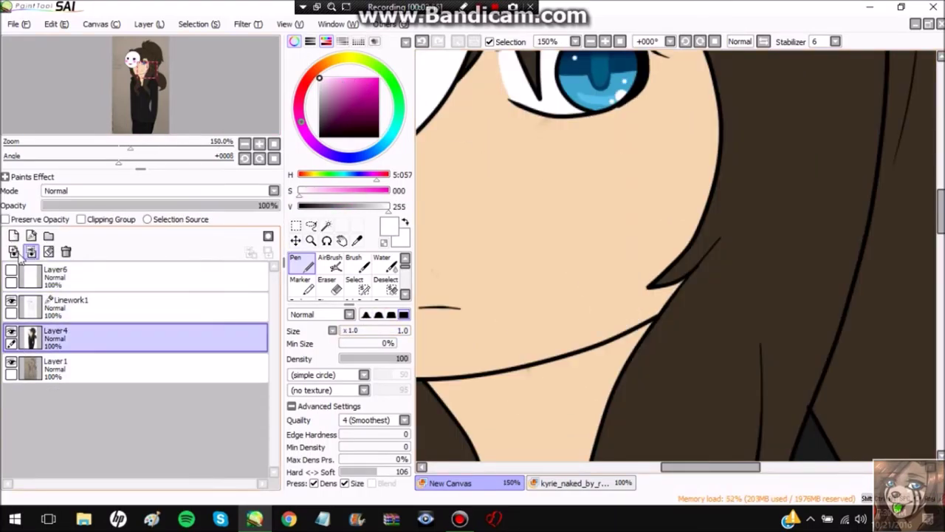
click(14, 251)
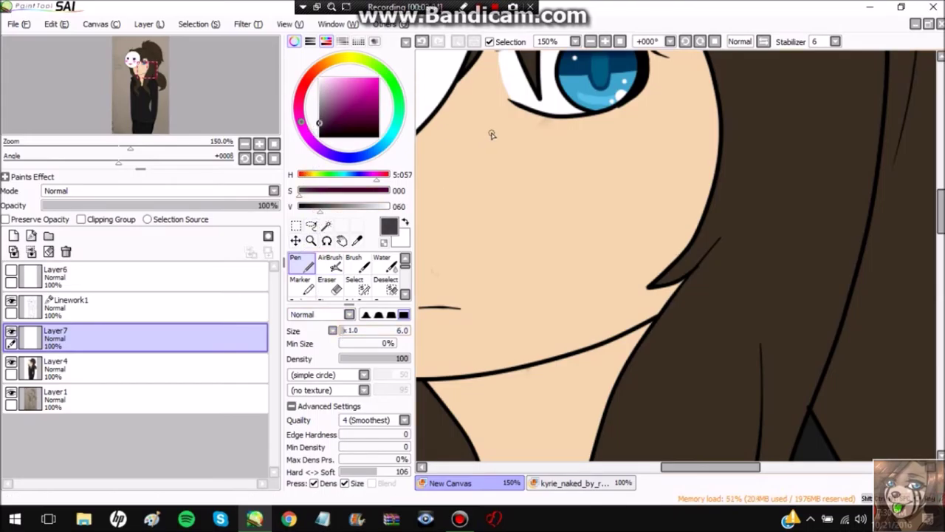
scroll(491, 135, up, 4)
key(bracketright)
key(bracketright)
key(bracketright)
key(bracketright)
key(bracketright)
key(bracketright)
key(bracketright)
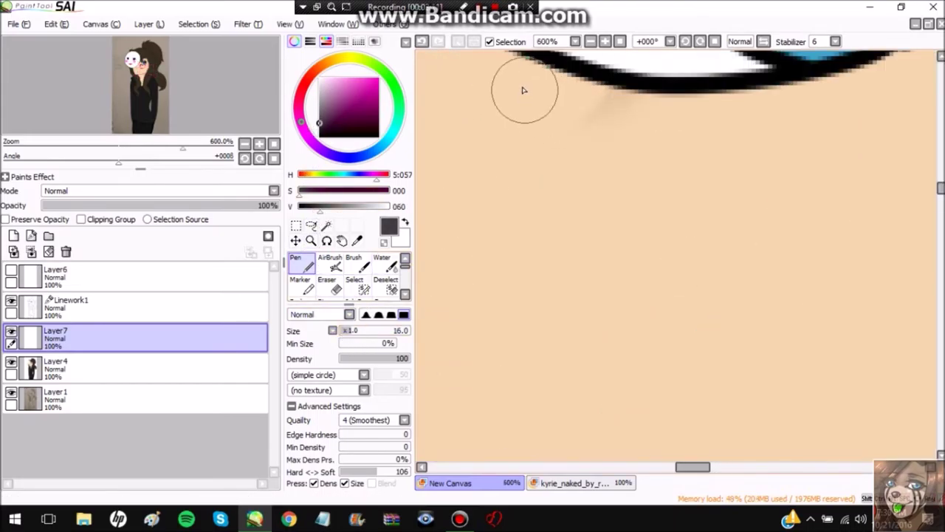
drag(562, 96, 686, 129)
scroll(686, 129, up, 1)
Soften the grey shadow beneath the girl's eye into the skin with the Blur brush at size 21
scroll(347, 277, down, 2)
click(384, 285)
mouse_move(775, 129)
mouse_down()
mouse_move(744, 195)
mouse_move(663, 289)
mouse_up()
scroll(481, 180, left, 3)
drag(481, 179, 559, 447)
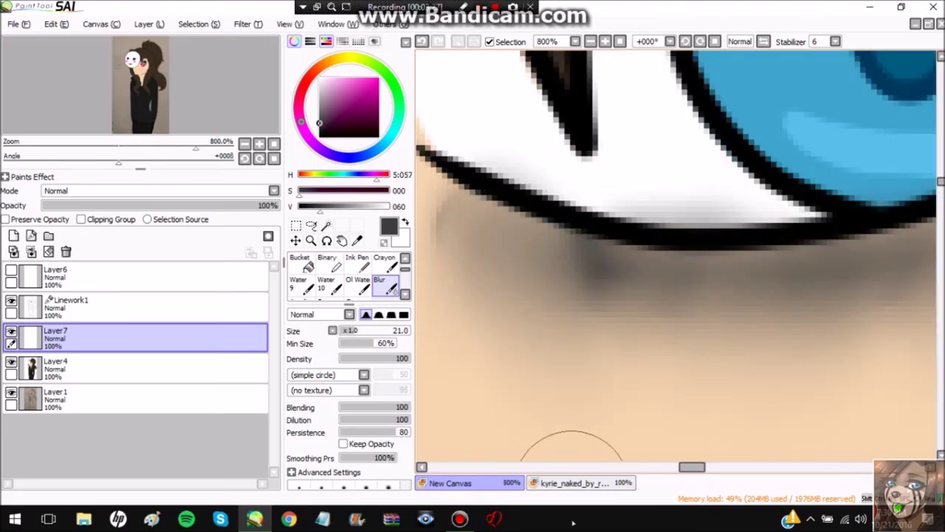
scroll(469, 346, up, 1)
scroll(470, 359, down, 4)
scroll(528, 140, up, 4)
scroll(595, 182, down, 4)
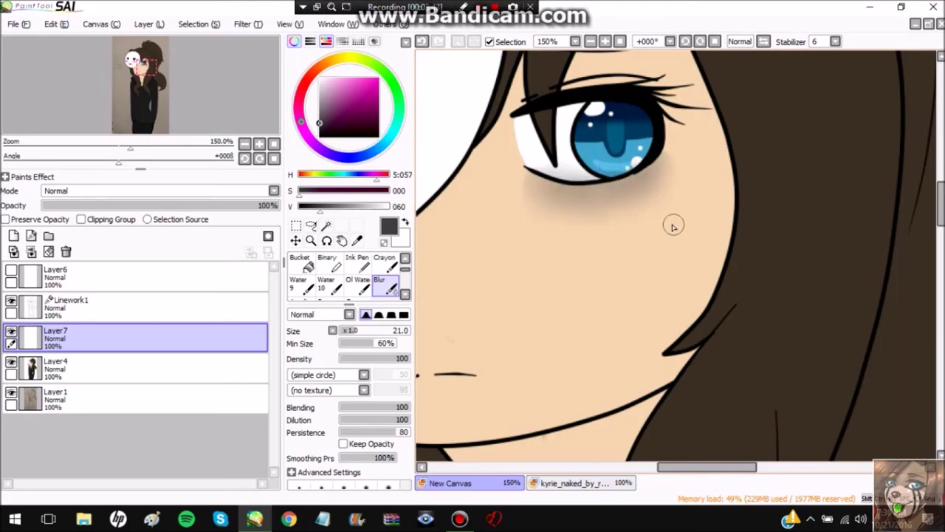
scroll(678, 228, down, 3)
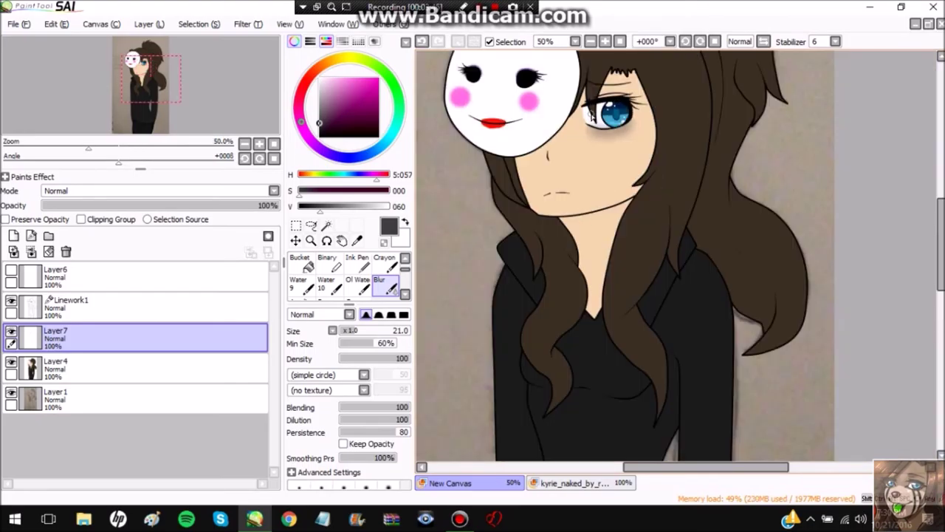
Merge the under-eye shadow layer into Layer4, and select Layer6 and make its tear visible again
click(32, 252)
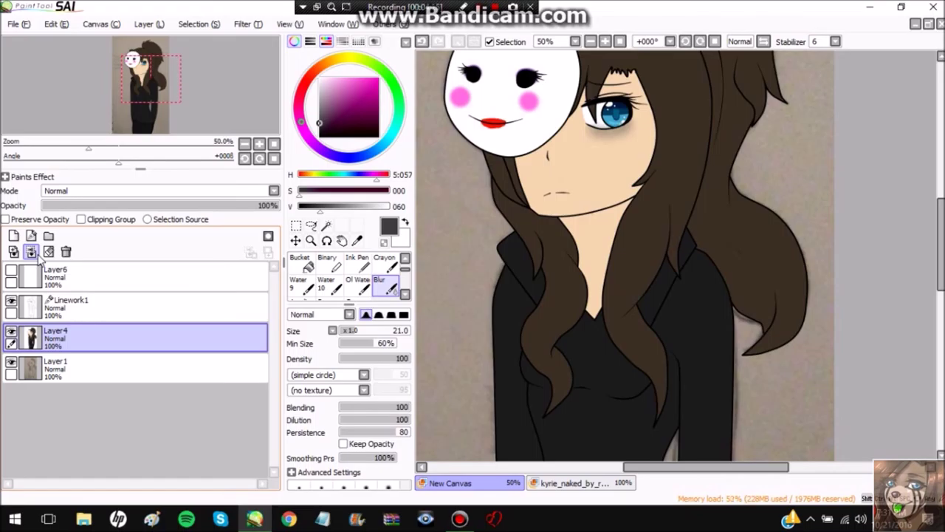
scroll(26, 161, down, 3)
click(70, 302)
click(70, 275)
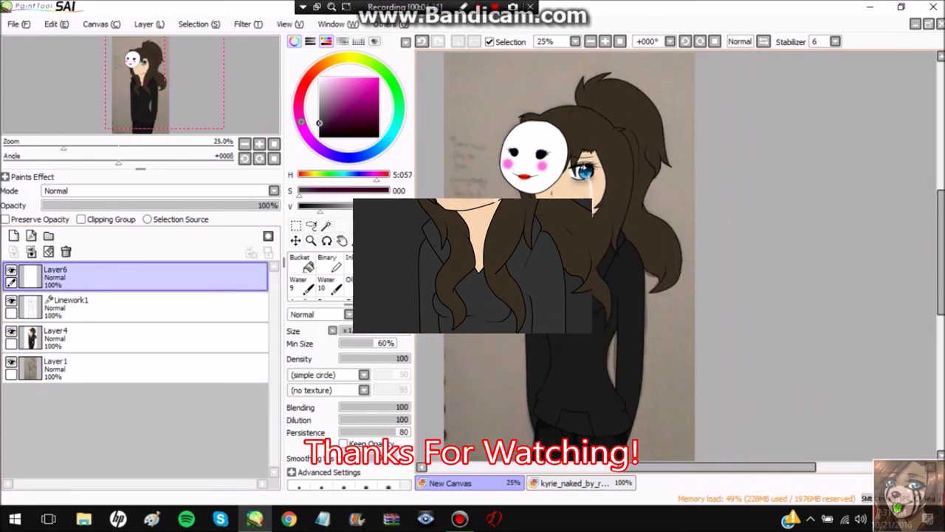